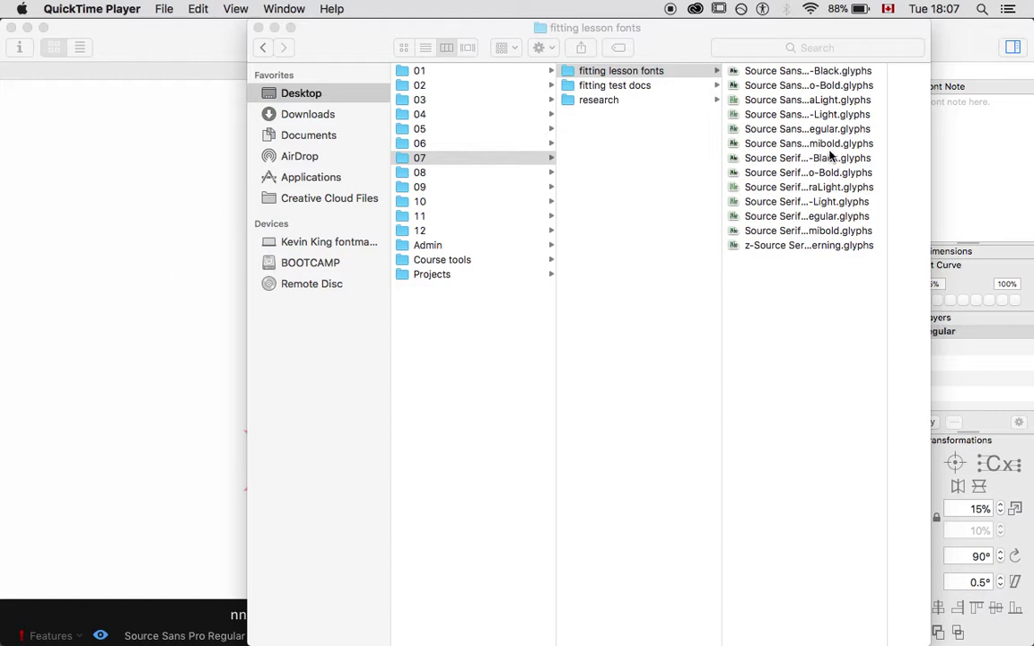
Open Source Sans Pro-Black.glyphs and Source Sans Pro-Light.glyphs from Finder in Glyphs
click(774, 74)
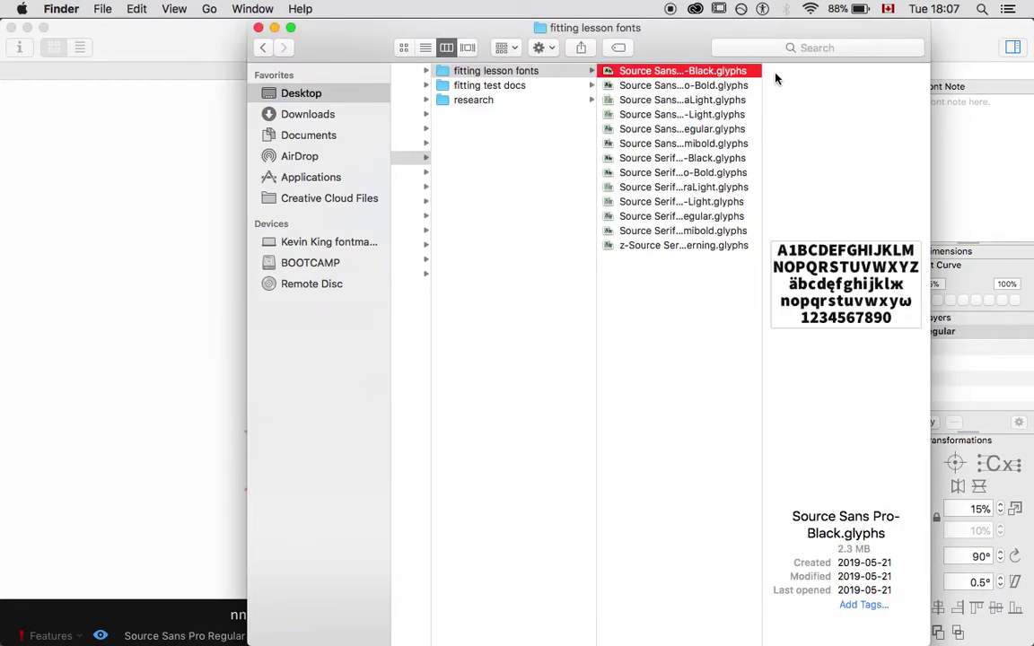
double_click(664, 75)
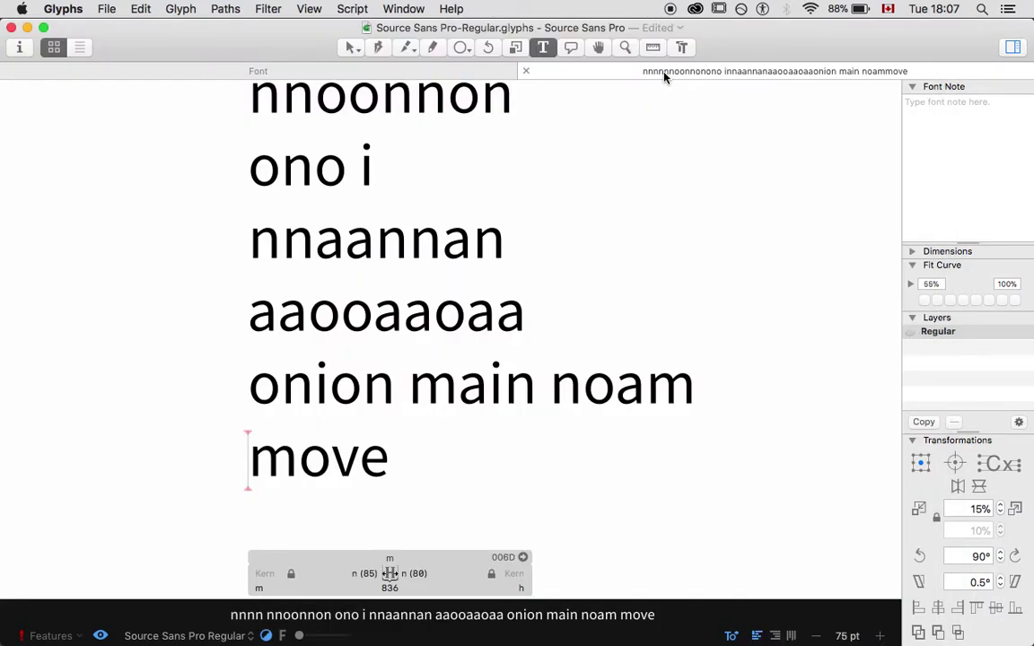
key(super+Tab)
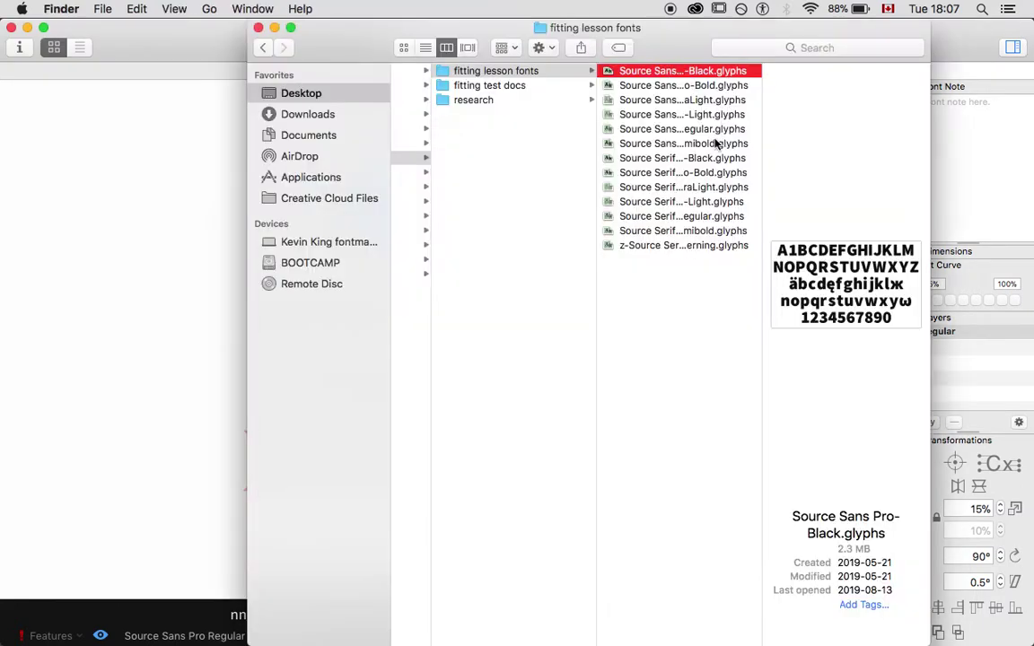
click(607, 114)
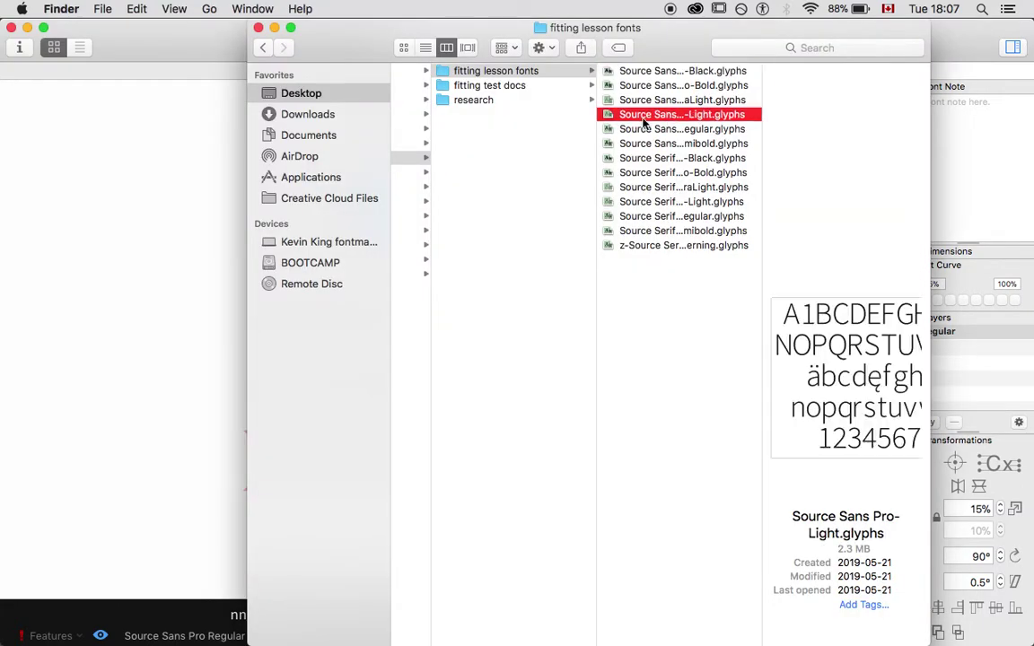
double_click(643, 118)
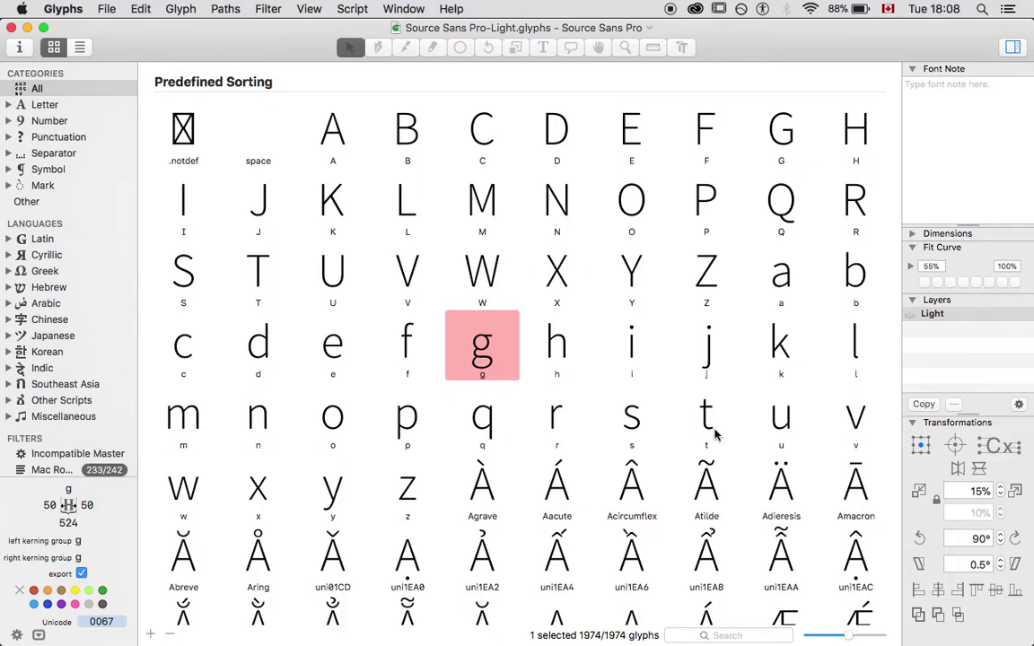
Bring the Source Sans Pro-Regular window forward and zoom its test text to about 250 pt
key(super+grave)
click(403, 9)
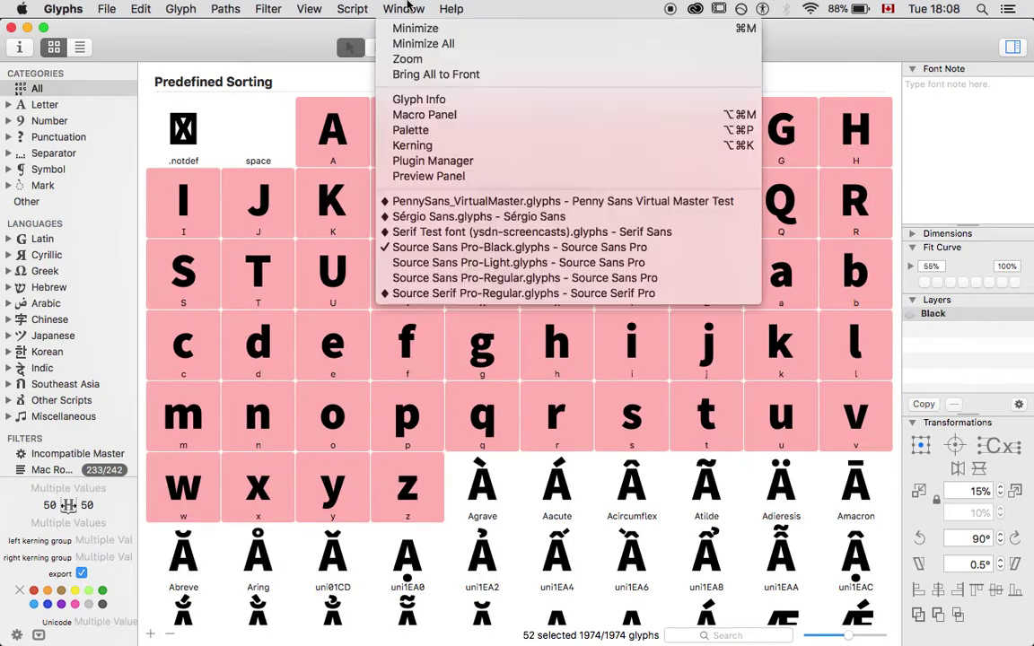
click(459, 278)
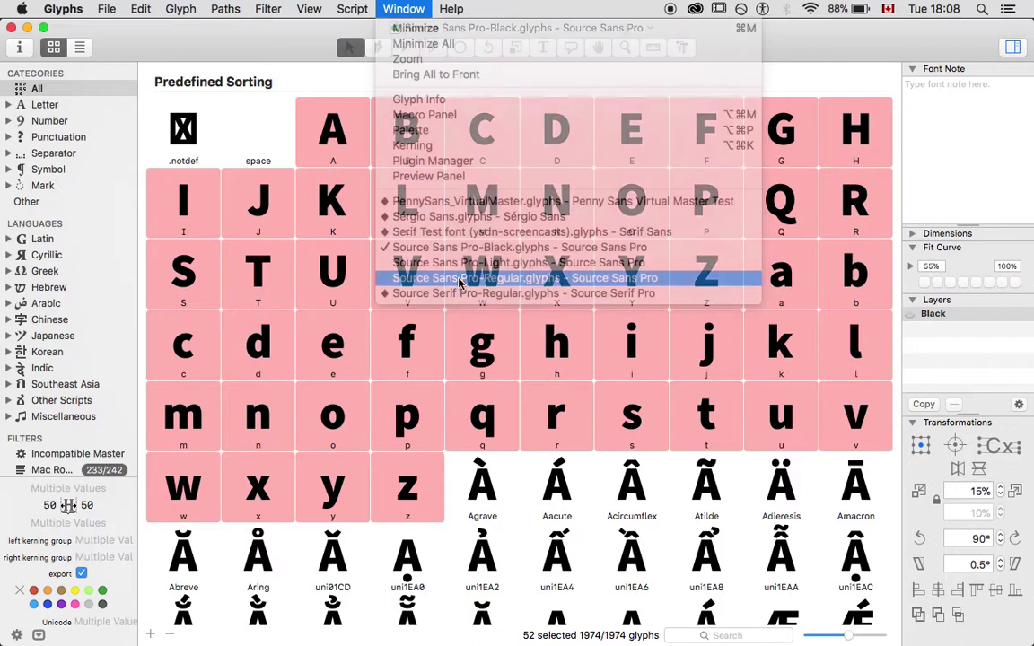
scroll(458, 278, up, 4)
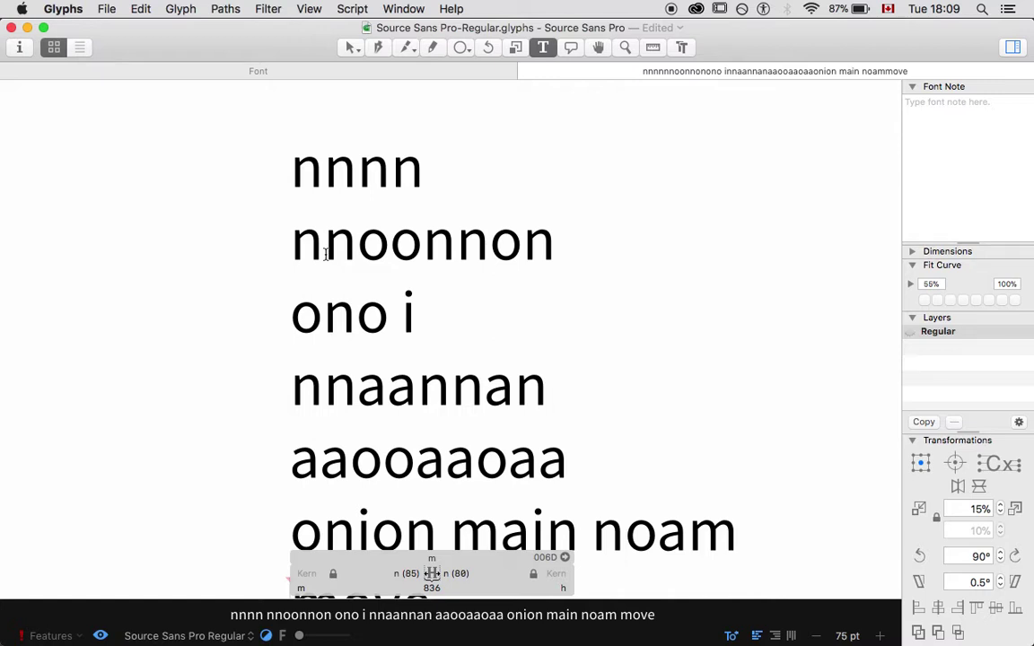
scroll(326, 256, up, 10)
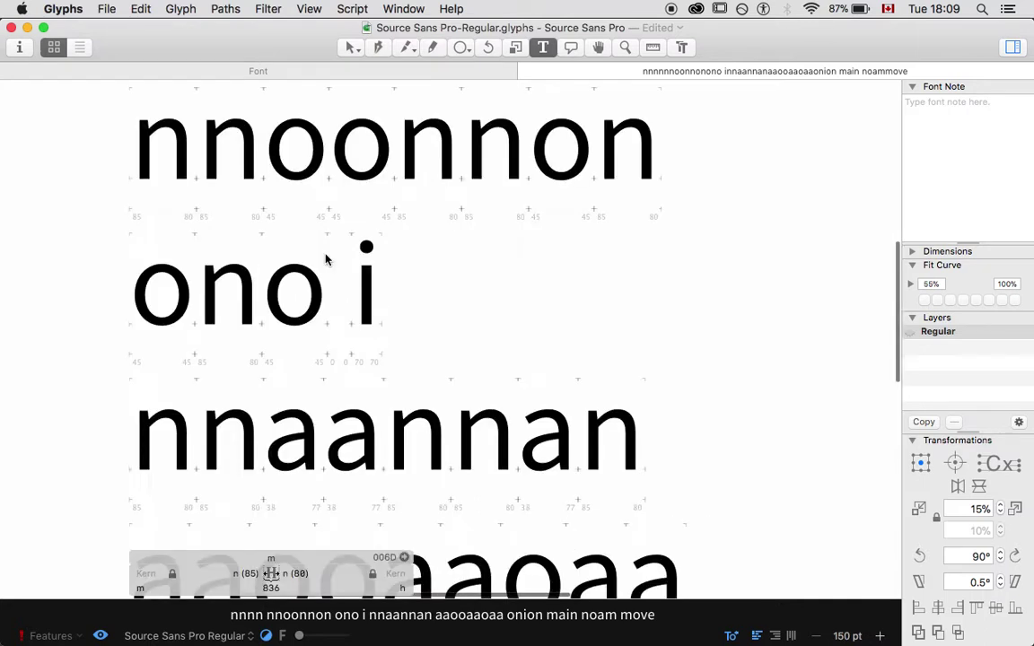
scroll(326, 260, up, 1)
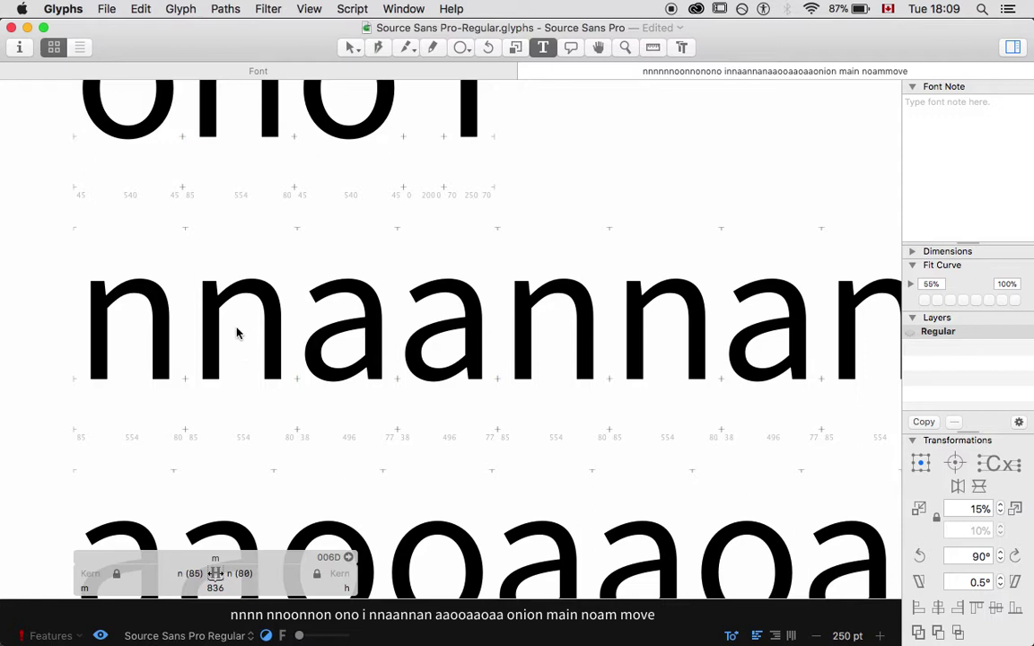
Show 'nnnn' in a new Source Sans Pro-Black edit tab, then restore the Sérgio Sans window
key(super+grave)
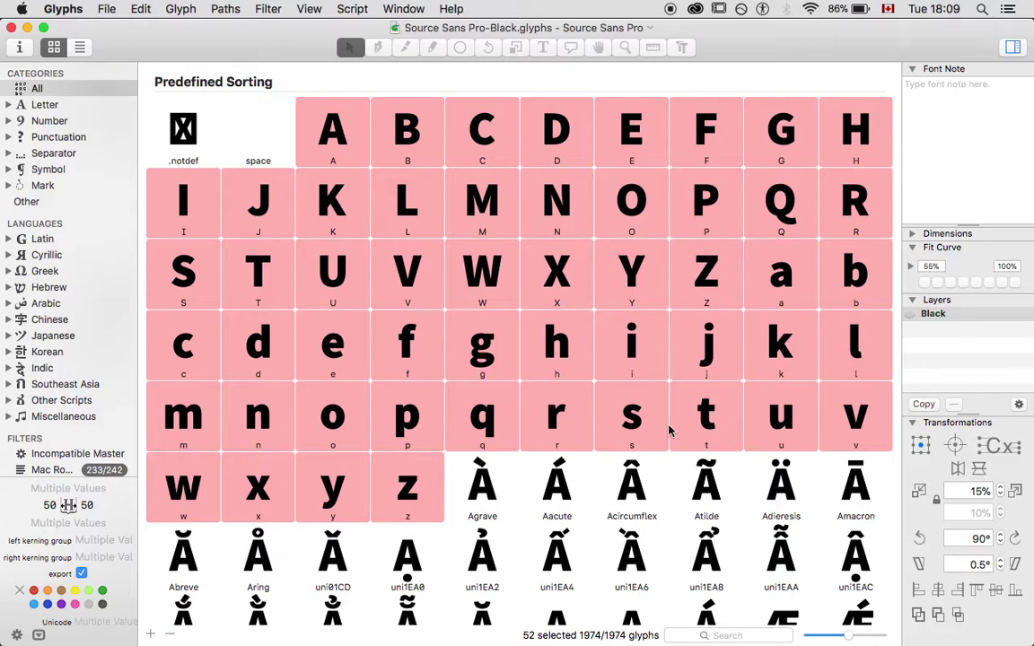
click(710, 411)
click(263, 416)
key(super+Down)
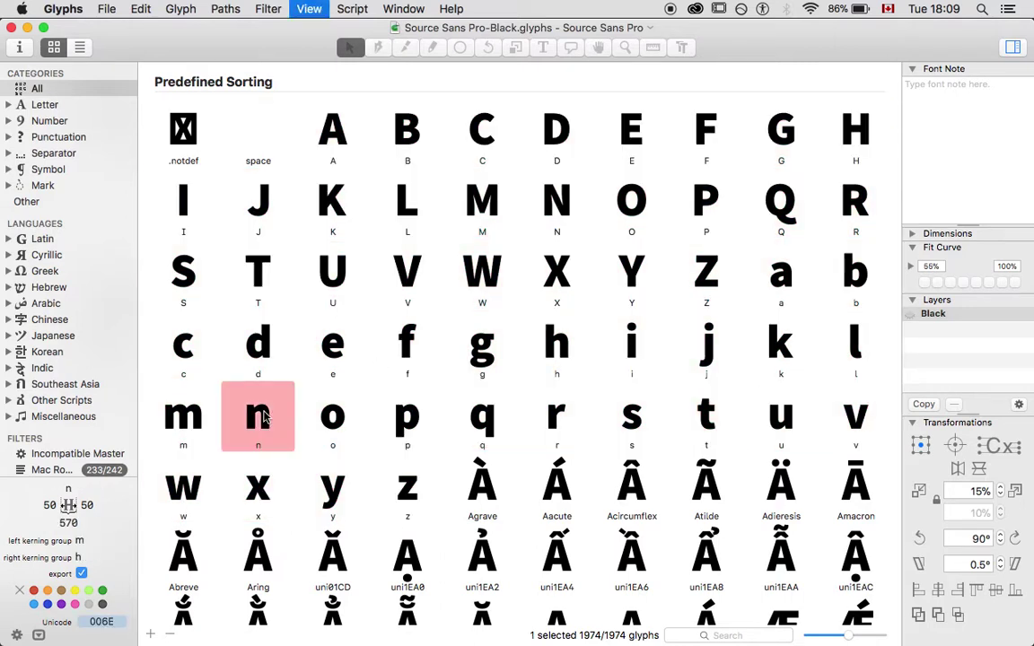
text(t)
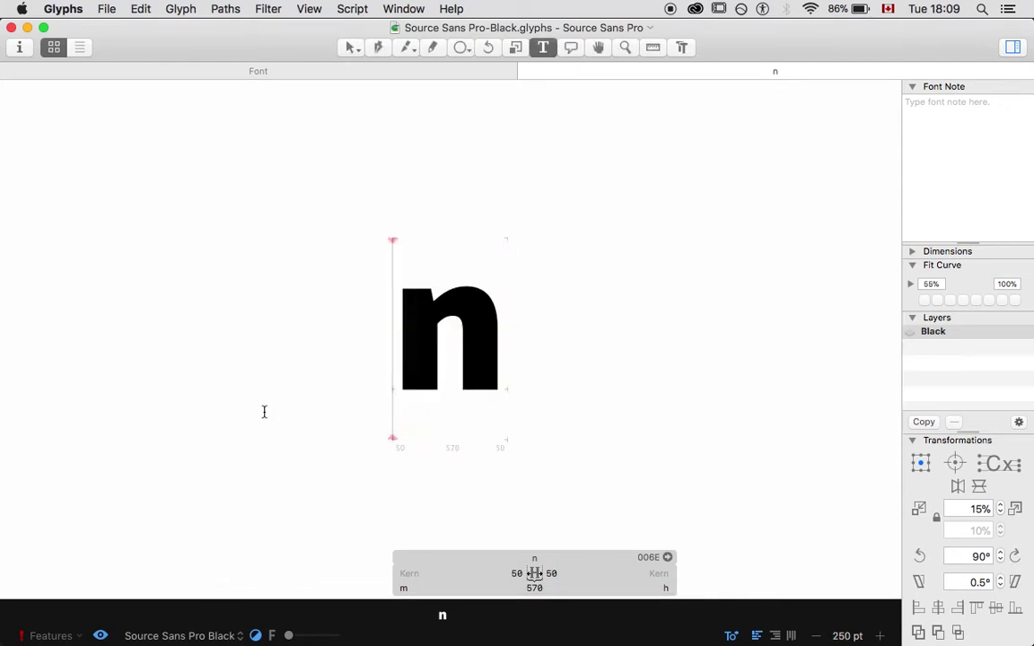
text(nnn)
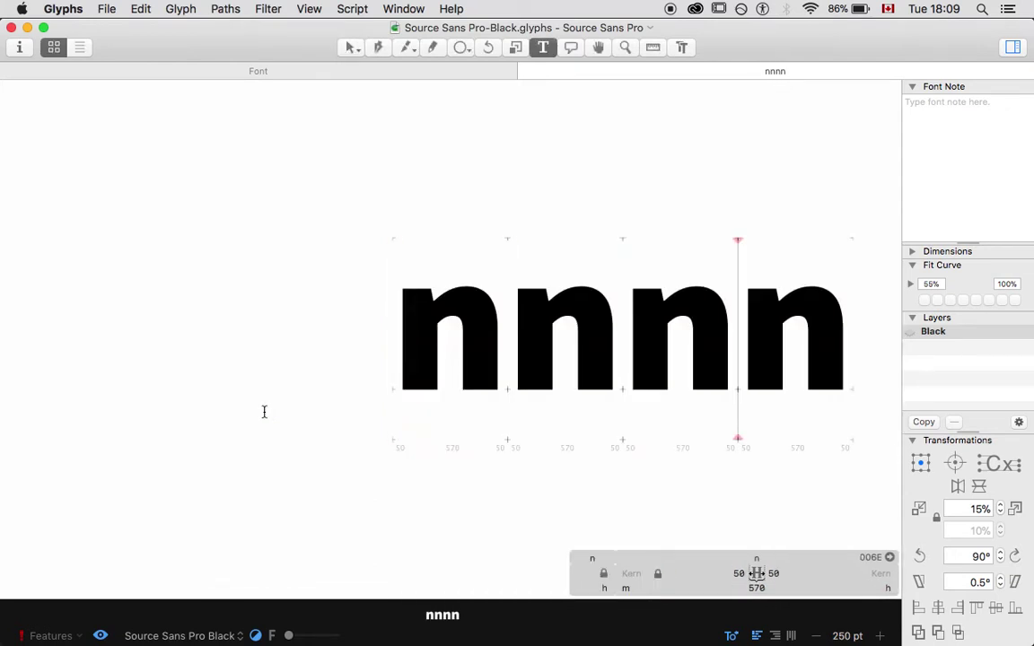
scroll(264, 412, right, 4)
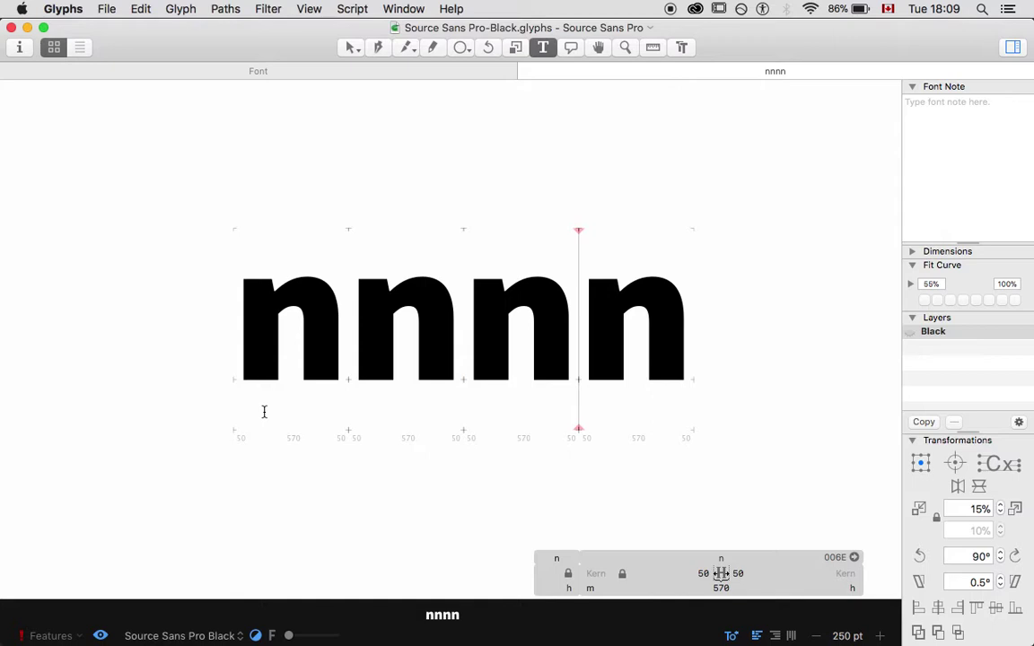
mouse_move(736, 622)
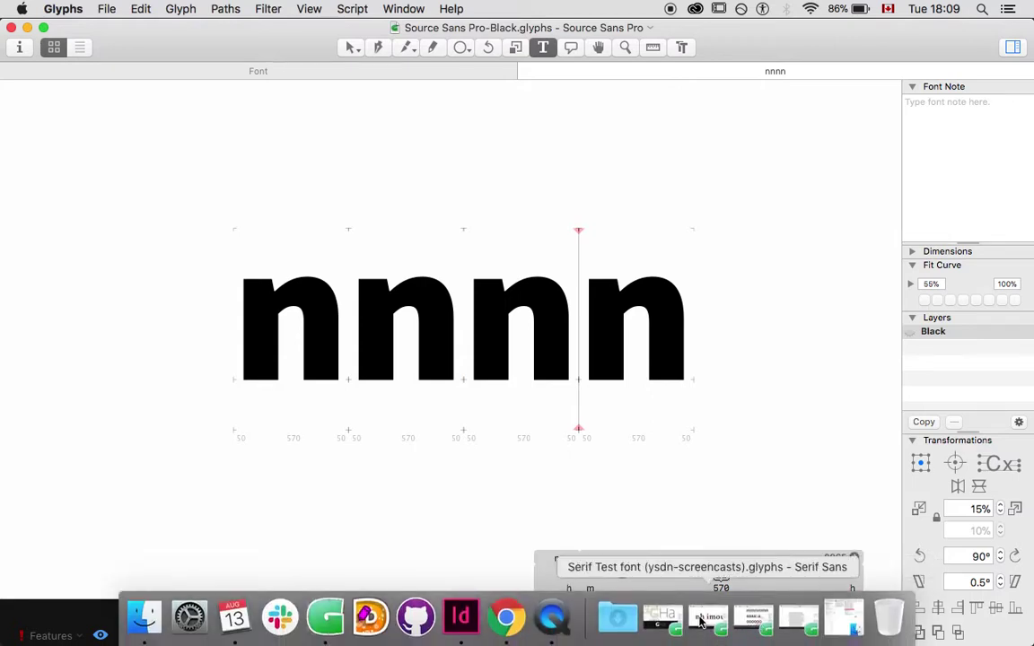
click(736, 622)
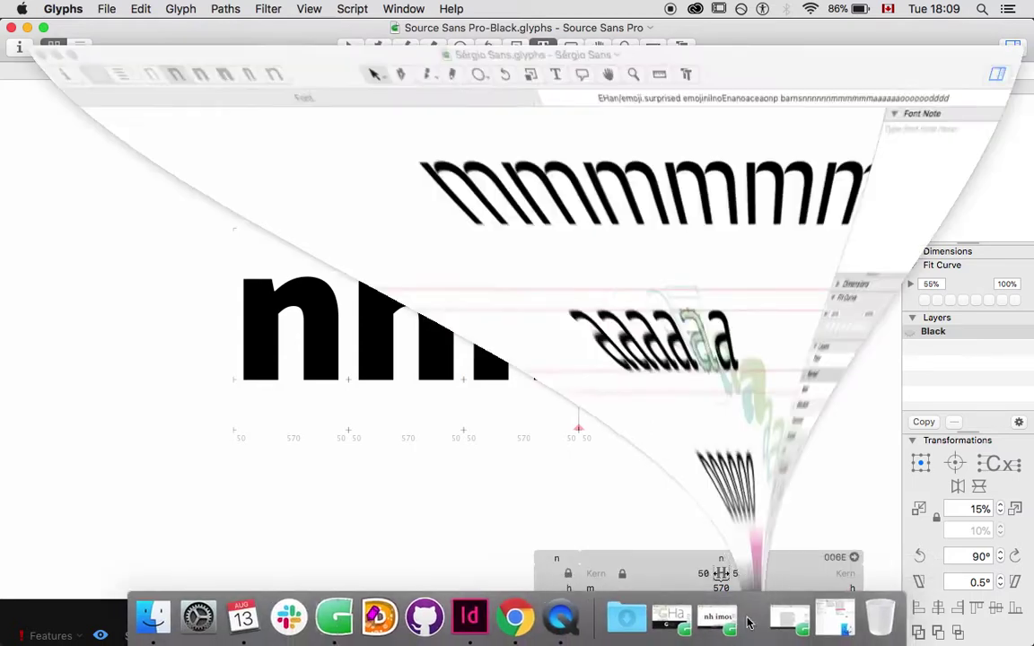
Switch successive Sérgio Sans n's to Thin, Bold and Ultra Bold, then select all Ultra Bold n nodes
scroll(455, 259, up, 5)
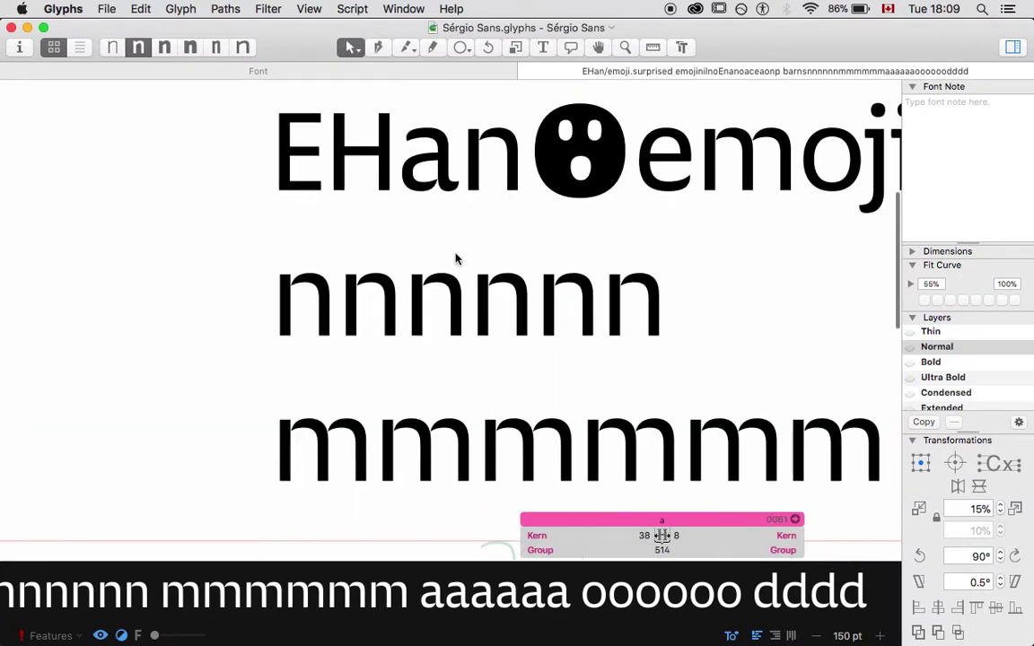
scroll(316, 308, up, 5)
scroll(269, 323, left, 3)
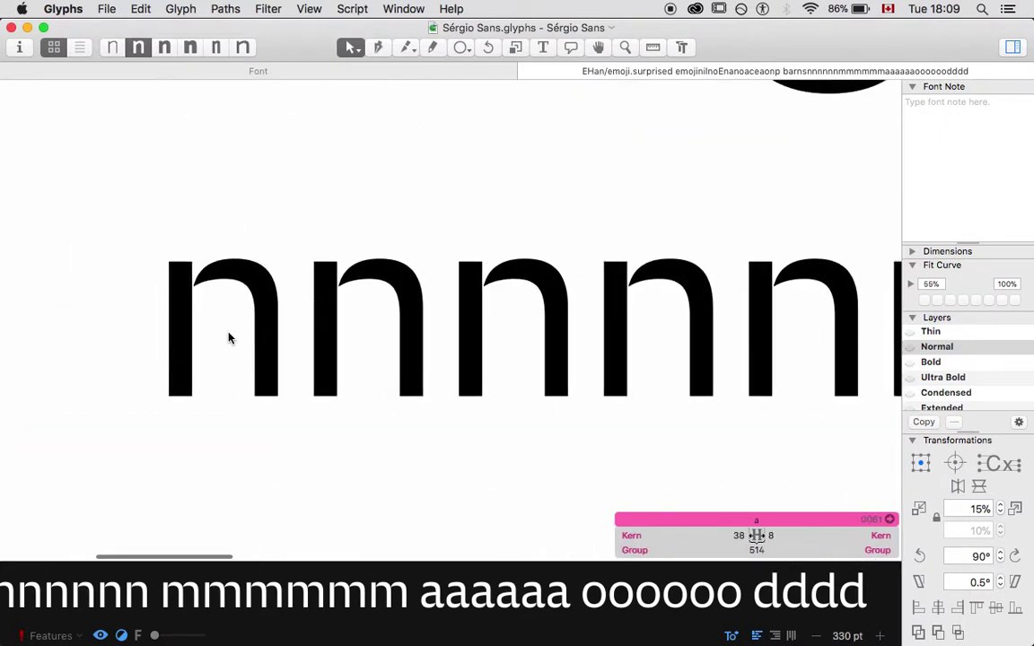
double_click(229, 337)
click(934, 332)
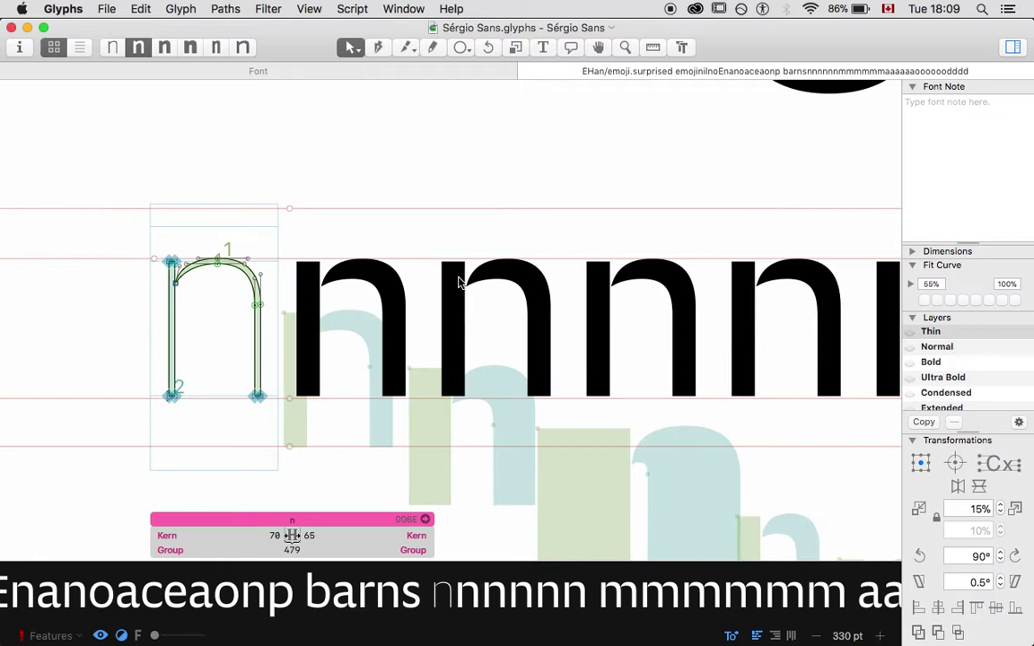
double_click(548, 331)
key(super+3)
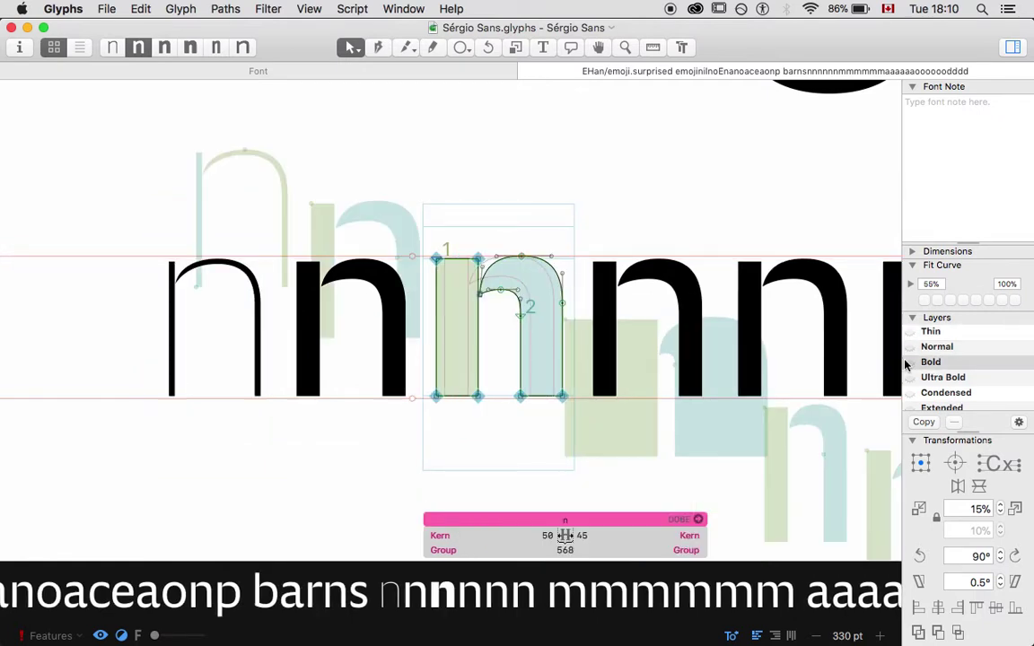
double_click(652, 319)
key(super+4)
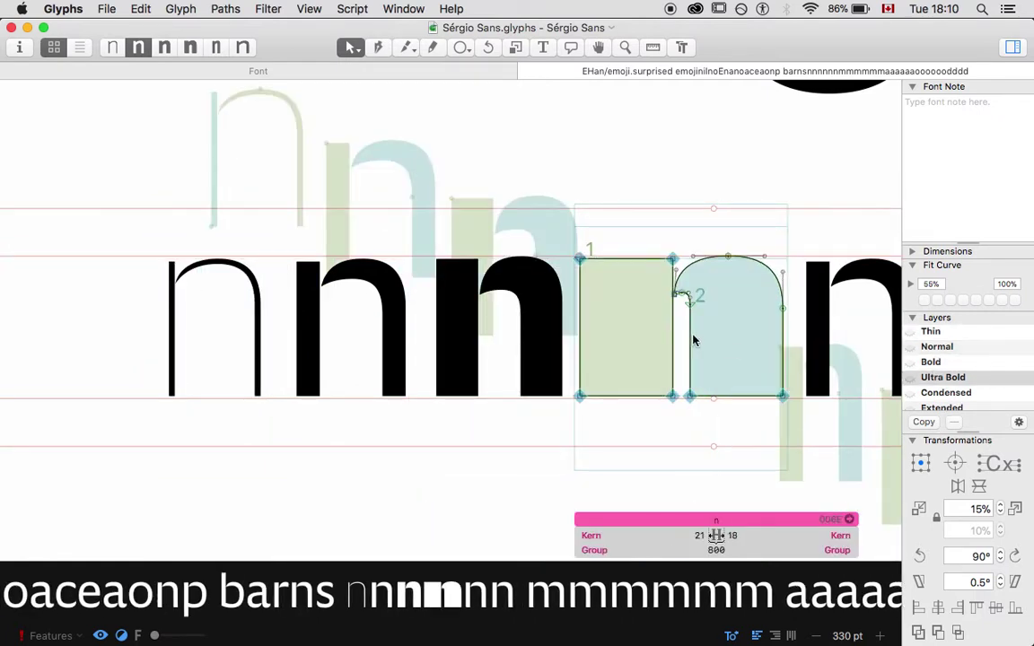
key(space)
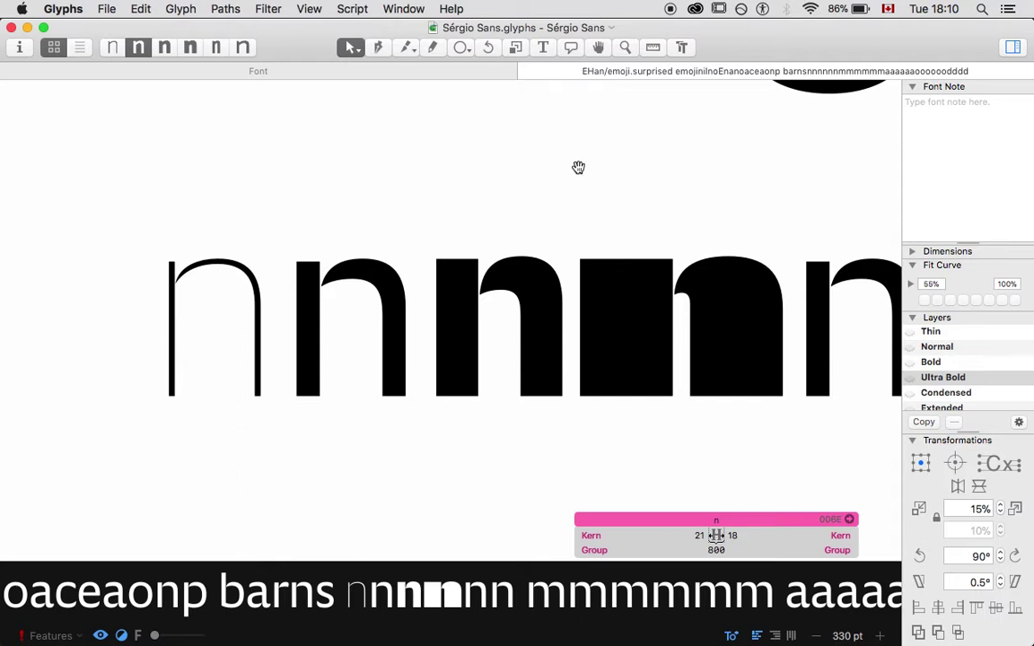
double_click(645, 313)
key(super+a)
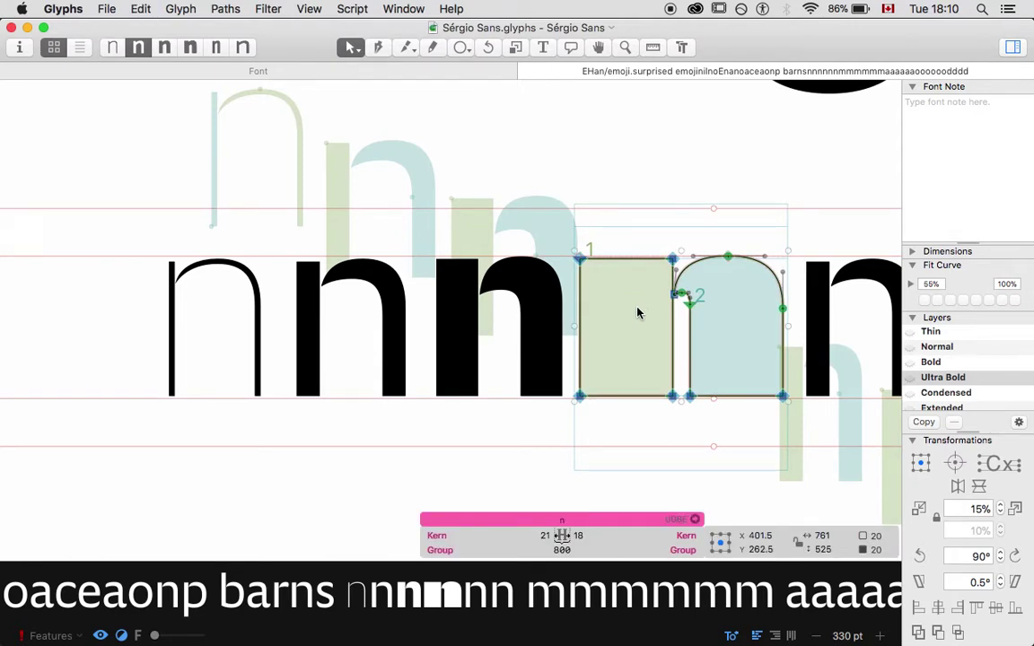
Paste the n outlines into g, shifting the left nodes 200 units left and right side 100 right
click(381, 74)
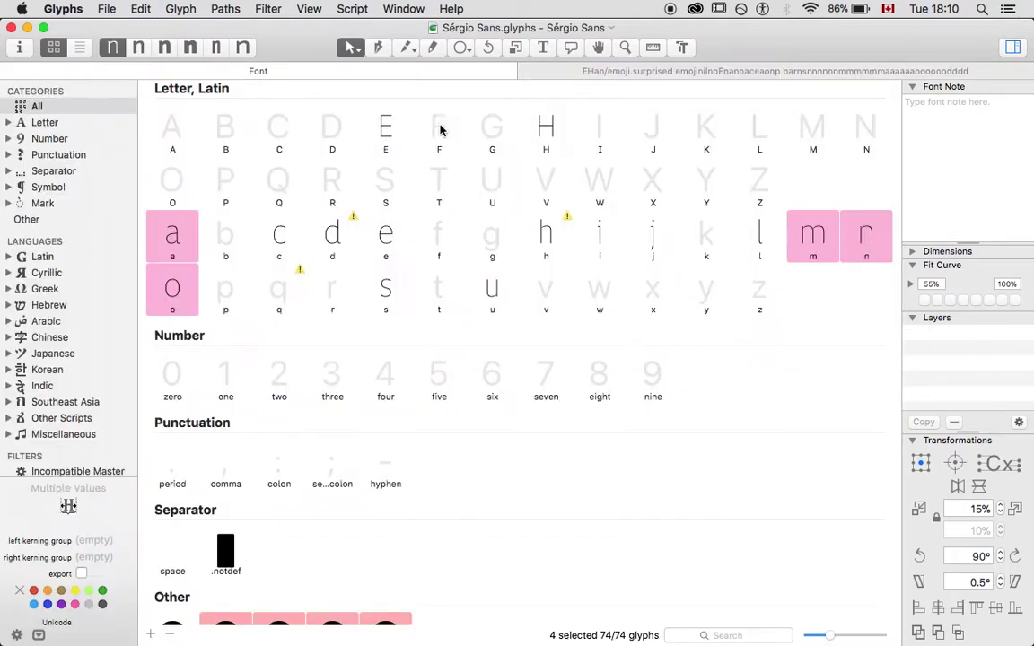
double_click(488, 238)
key(super+v)
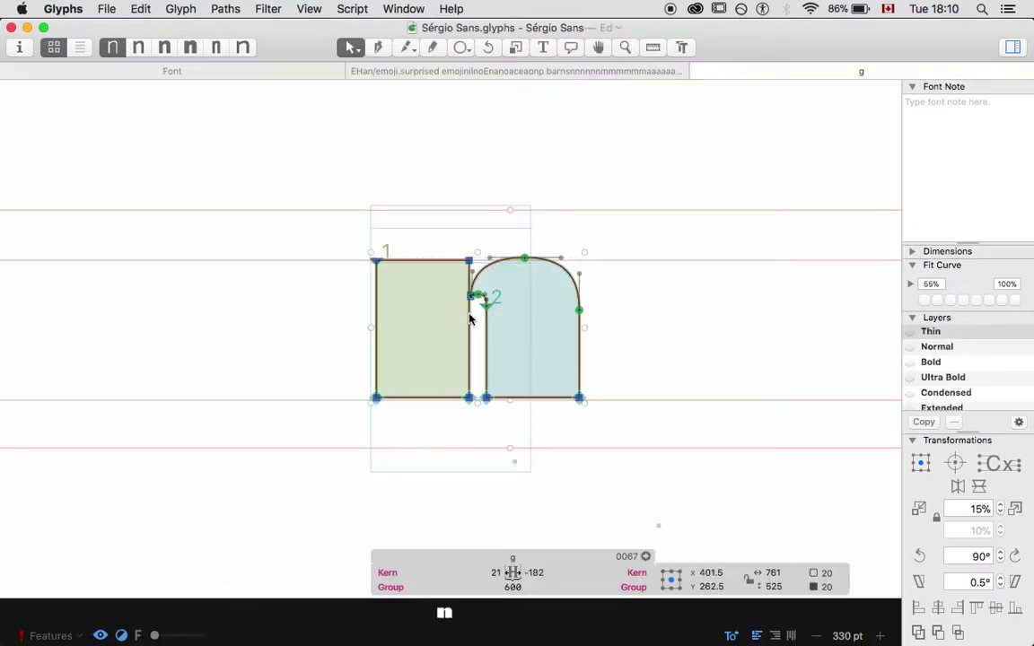
drag(332, 243, 479, 459)
key(super+shift+Left)
key(super+shift+Left)
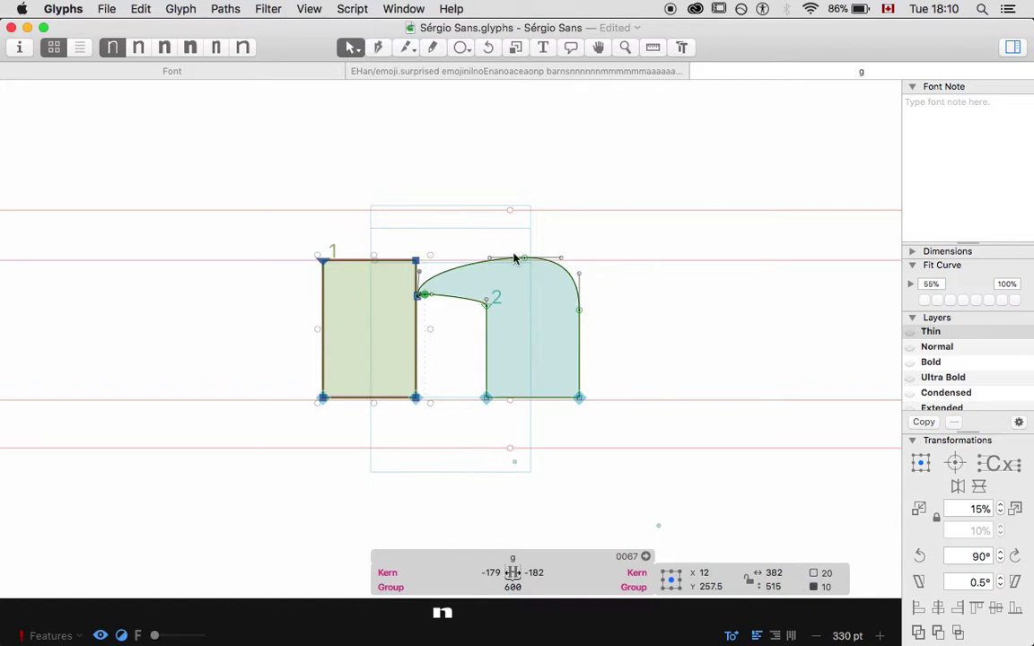
drag(476, 235, 653, 464)
key(super+shift+Right)
Preview the trial g shape at 100 pt, delete all its outlines, and close the g tab
key(space)
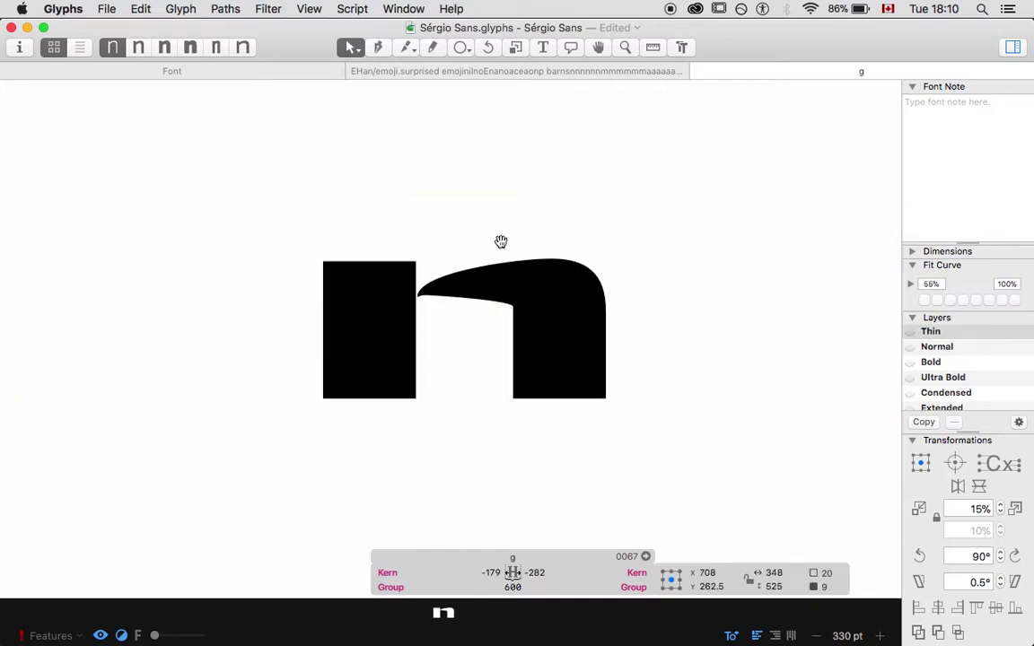
key(space)
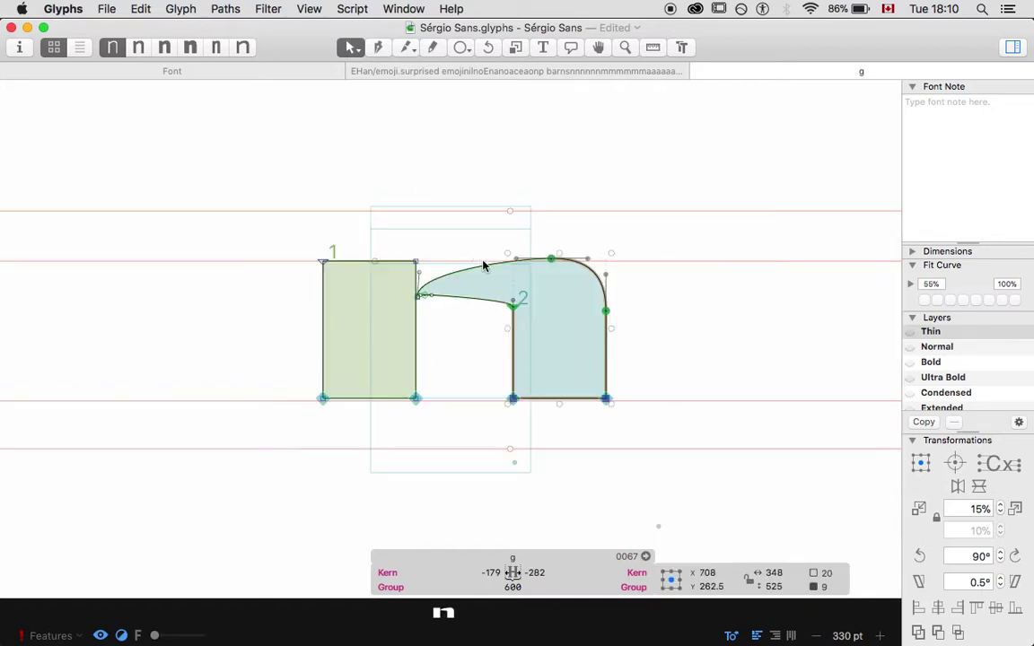
key(space)
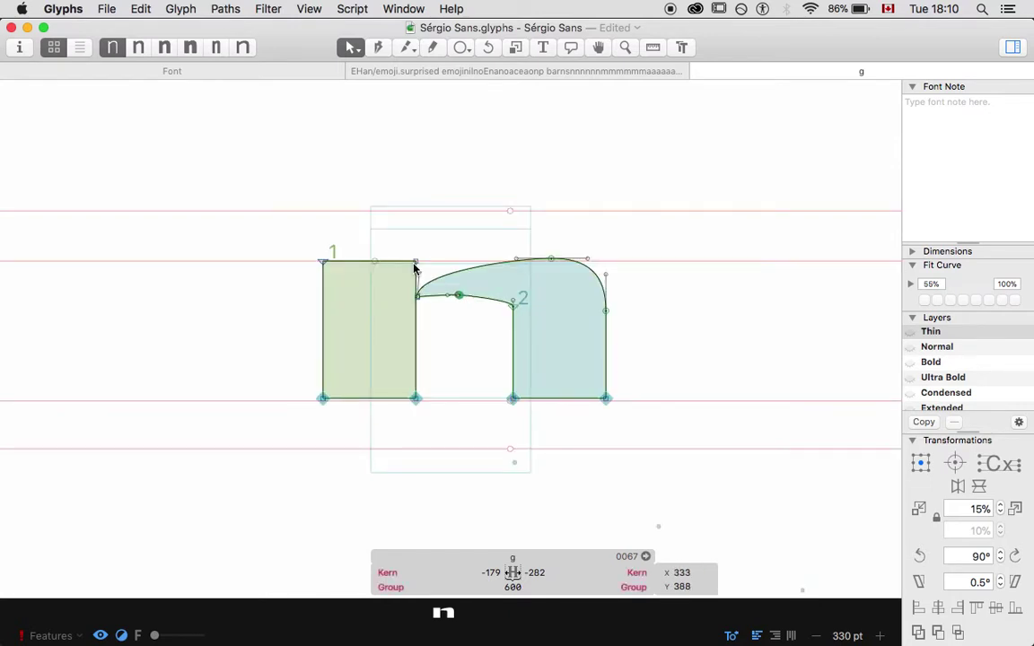
key(space)
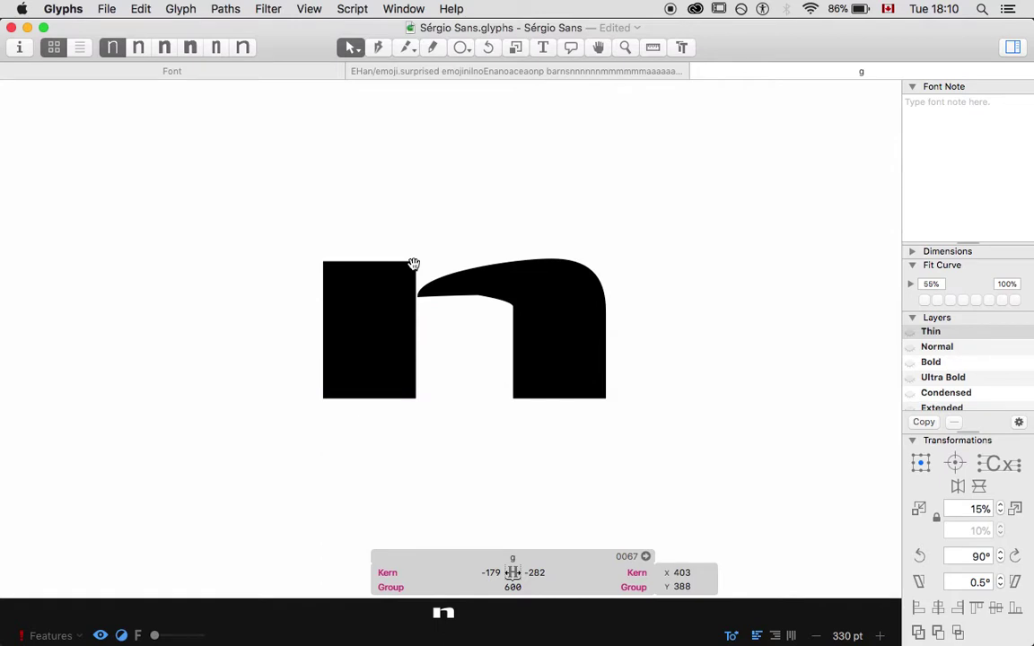
key(super+alt+0)
key(space)
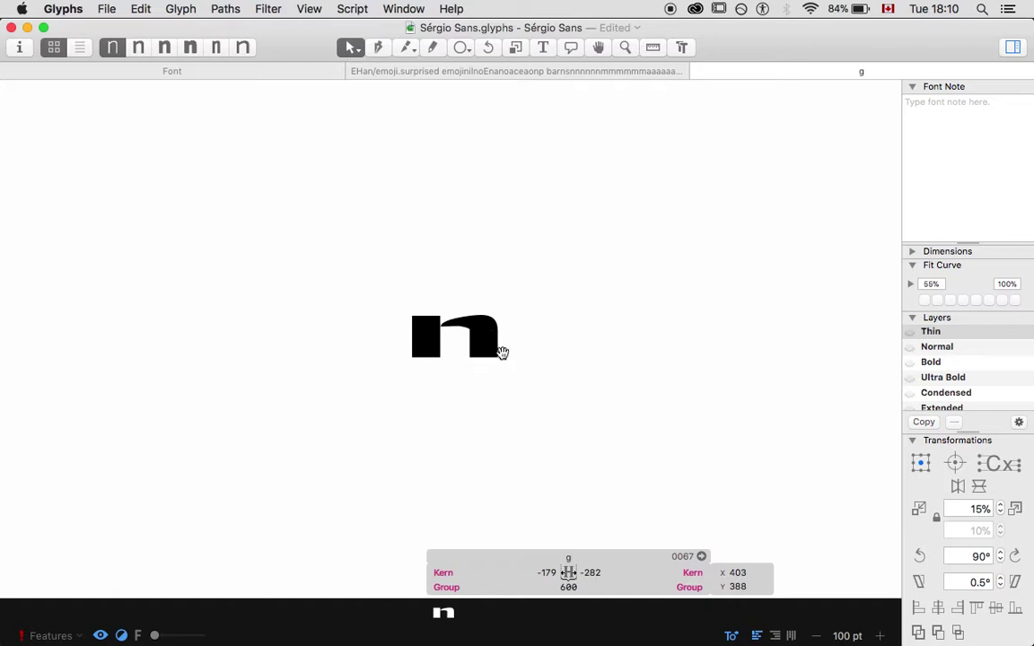
key(space)
key(space)
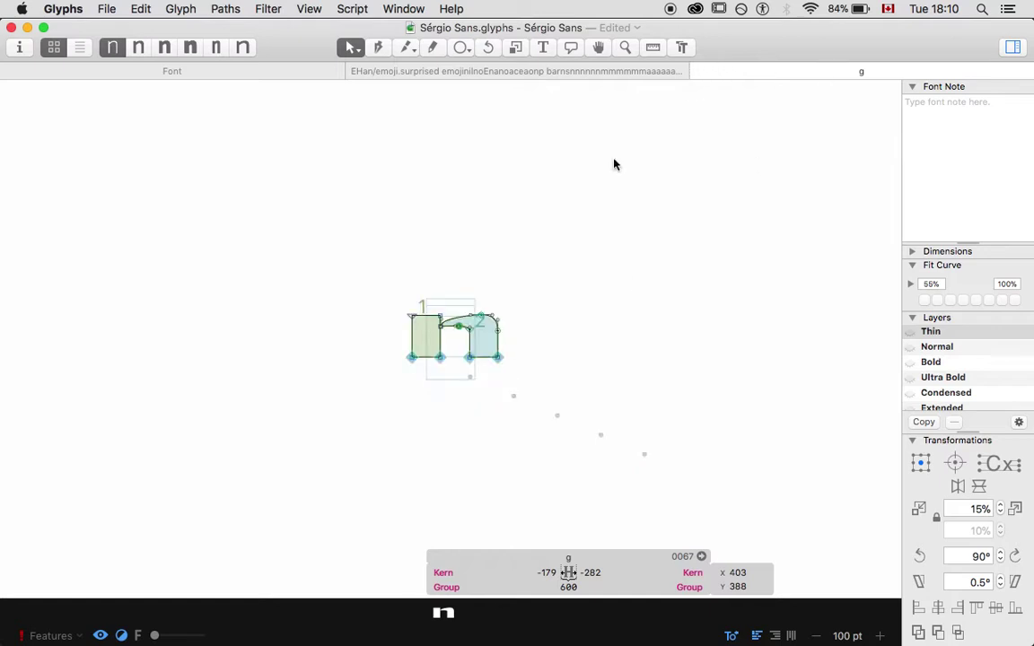
key(Delete)
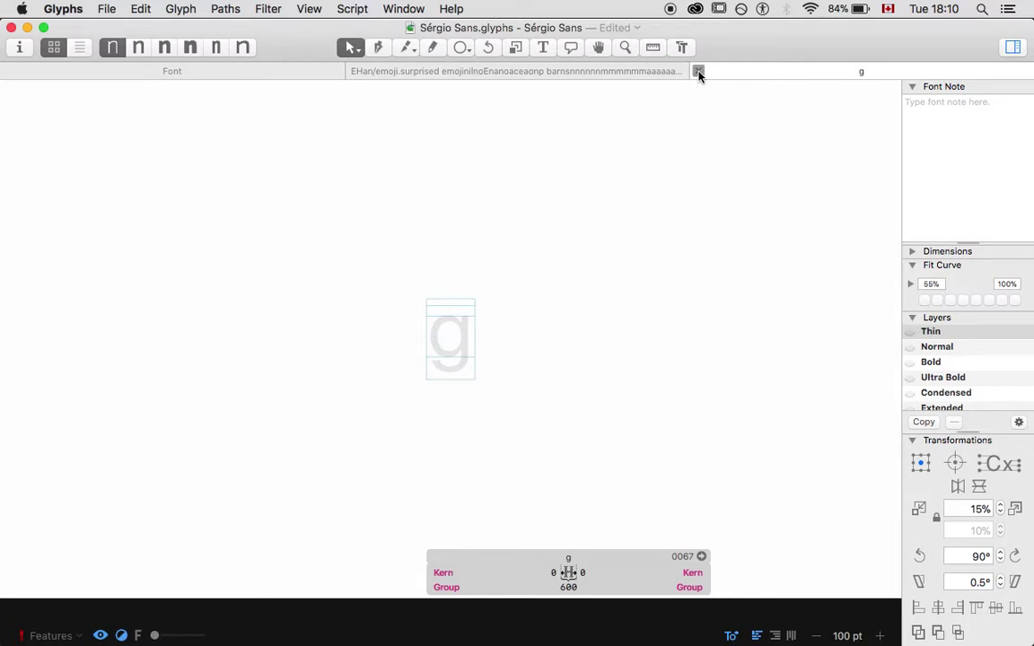
click(699, 72)
Save Sérgio Sans and check the nnnn spacing in the Source Sans Pro-Black test tab
key(super+s)
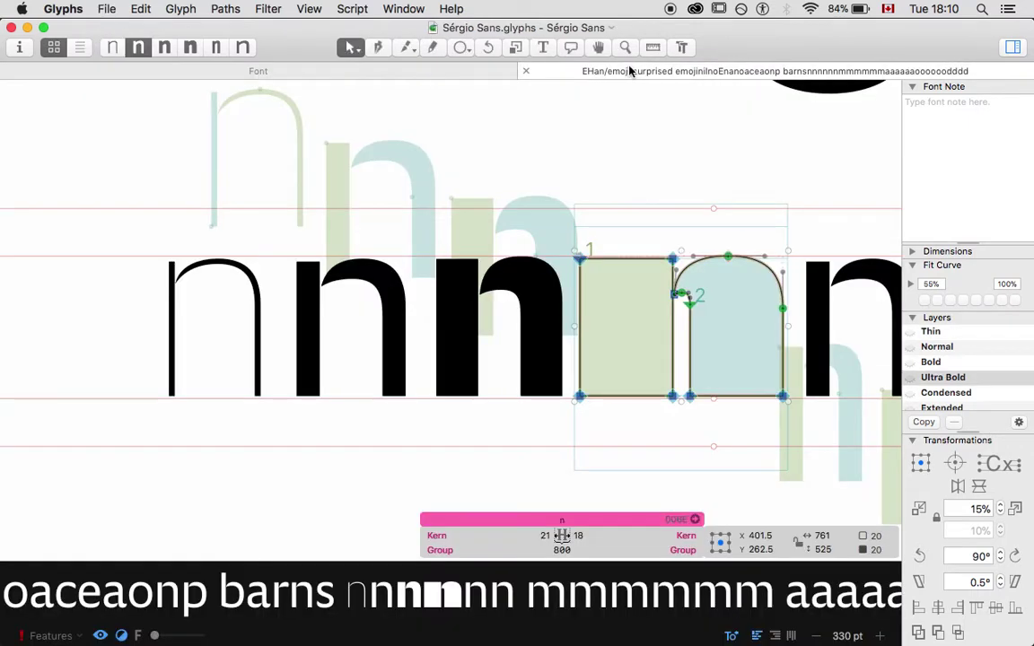
click(575, 69)
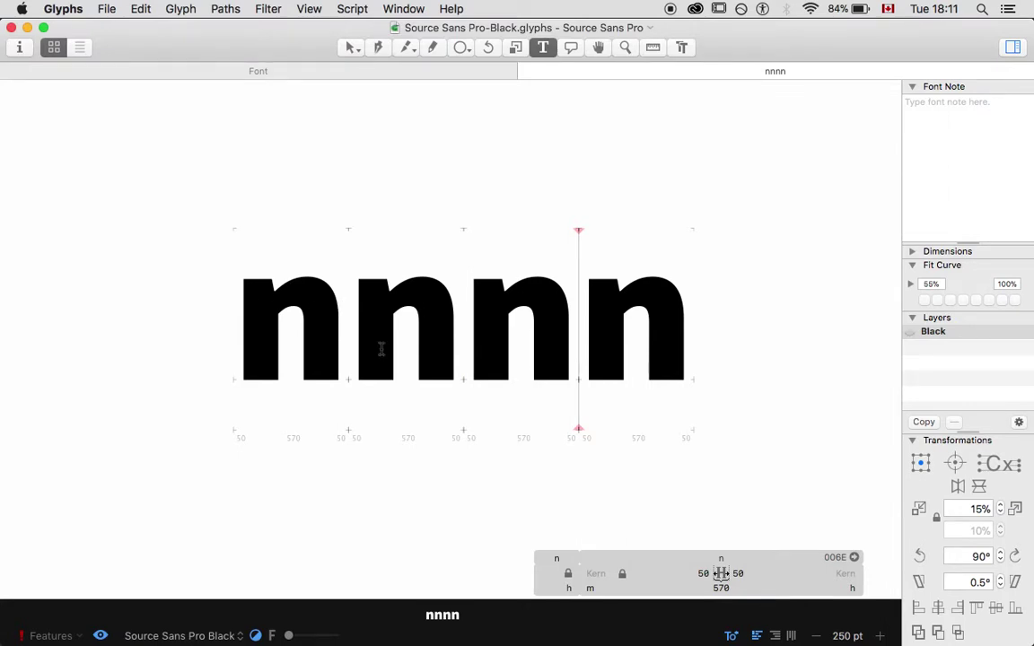
key(Left)
key(Left)
key(Right)
key(Left)
key(Left)
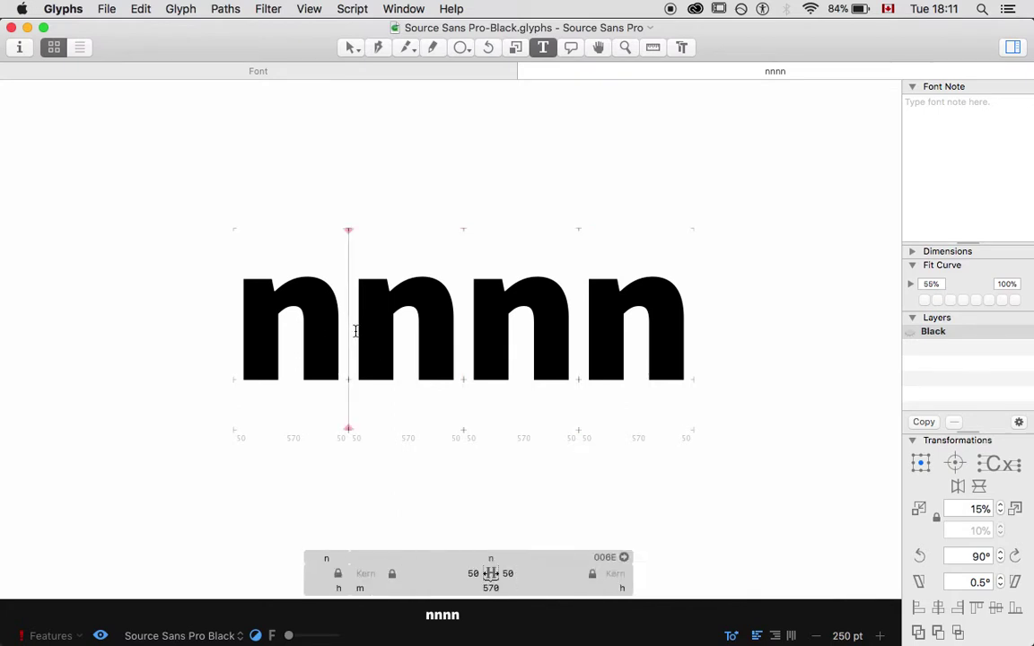
key(Right)
key(Right)
key(Right)
key(Right)
key(Left)
key(Left)
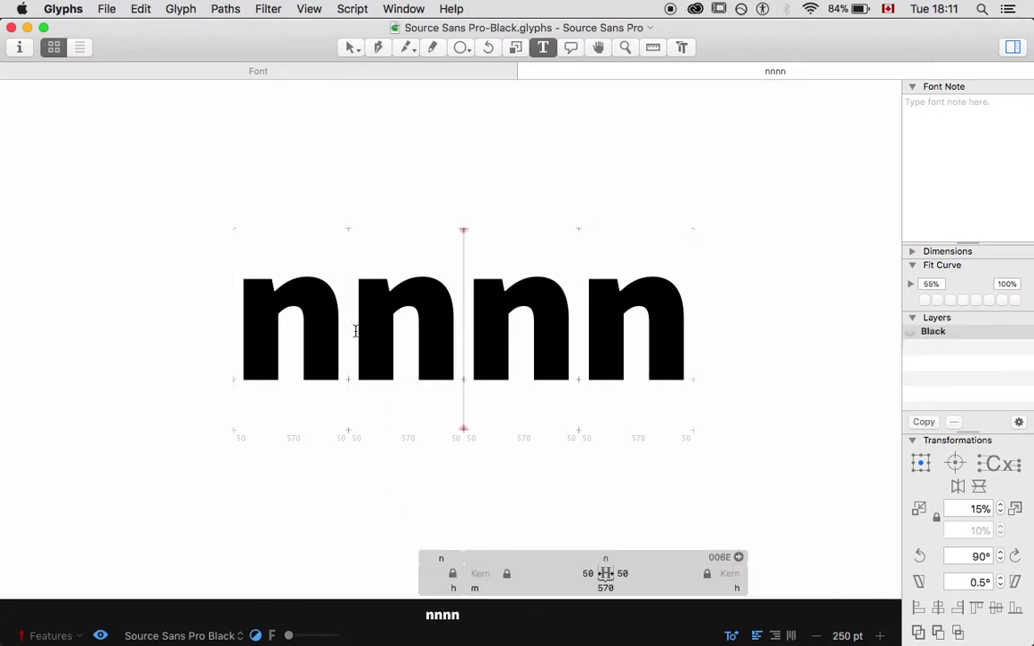
key(Left)
key(Left)
key(Right)
key(Right)
key(Right)
key(Right)
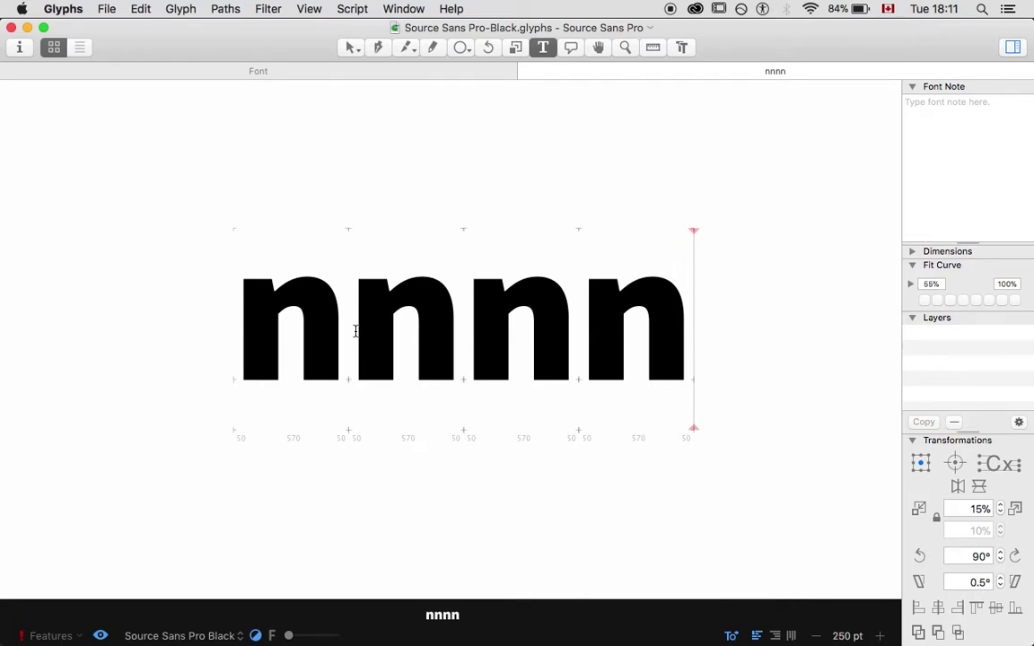
Add test lines 'nnoonnon' and 'ono' below 'nnnn'
key(Return)
text(nnoonnon)
key(Return)
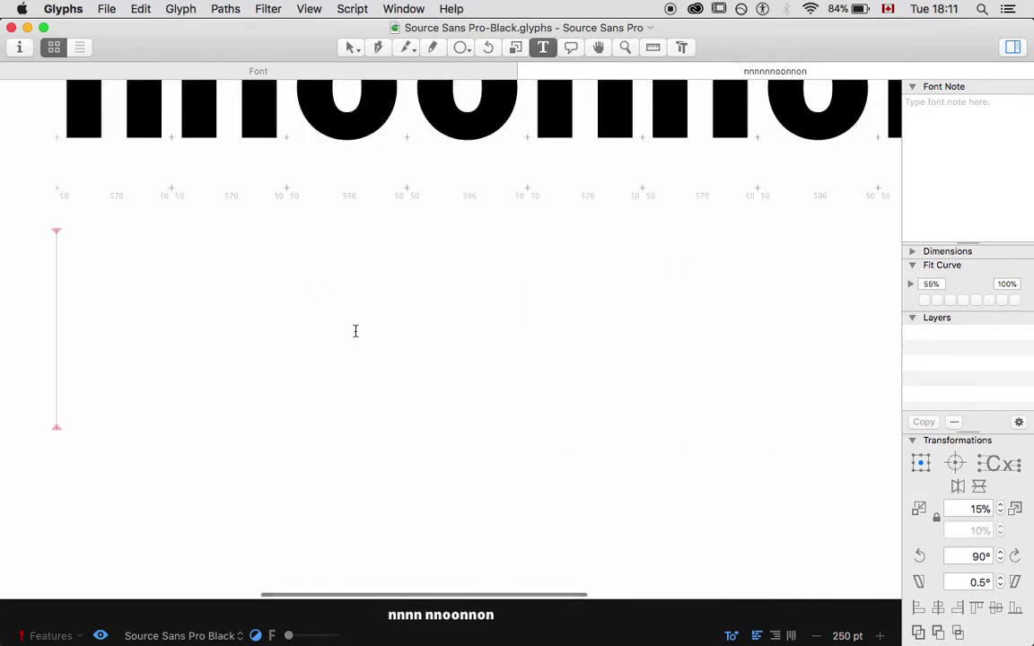
text(ono)
key(super+minus)
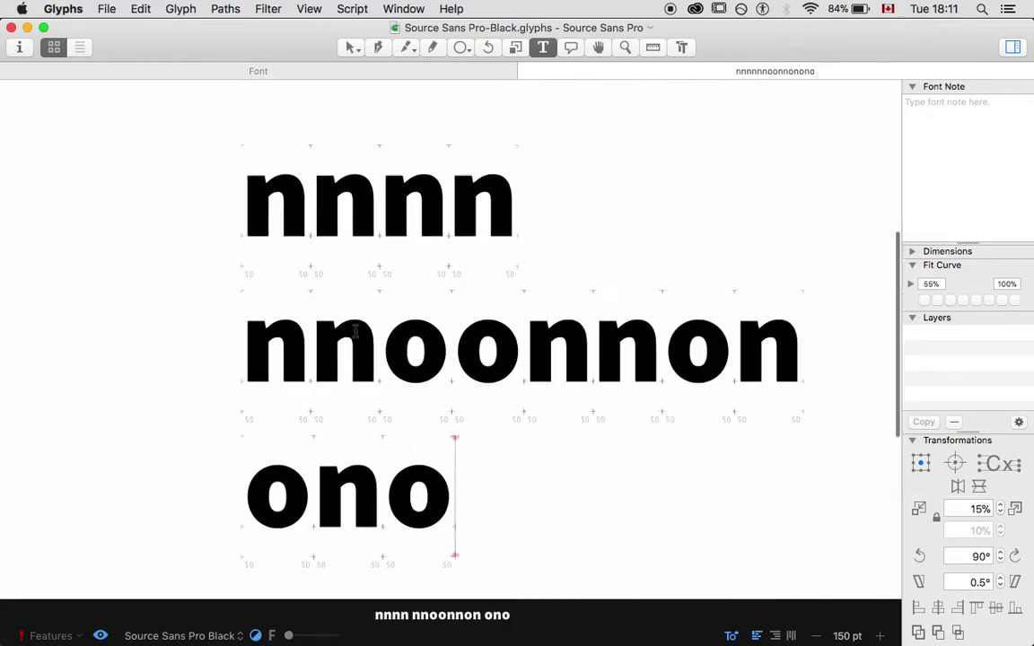
Set the Black n's left and right sidebearings to 60
click(215, 185)
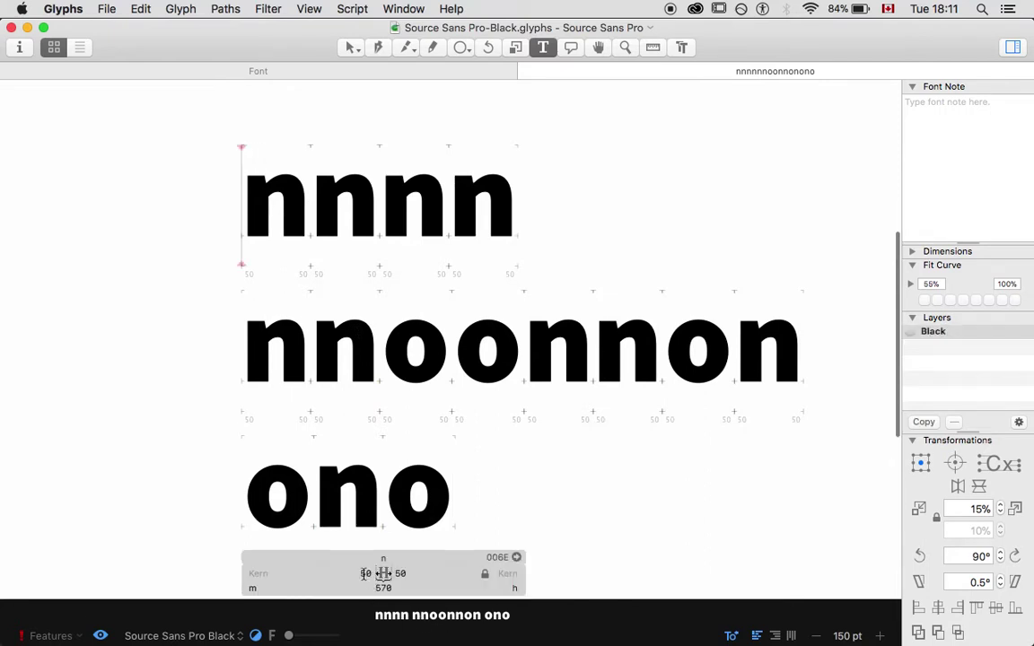
click(364, 574)
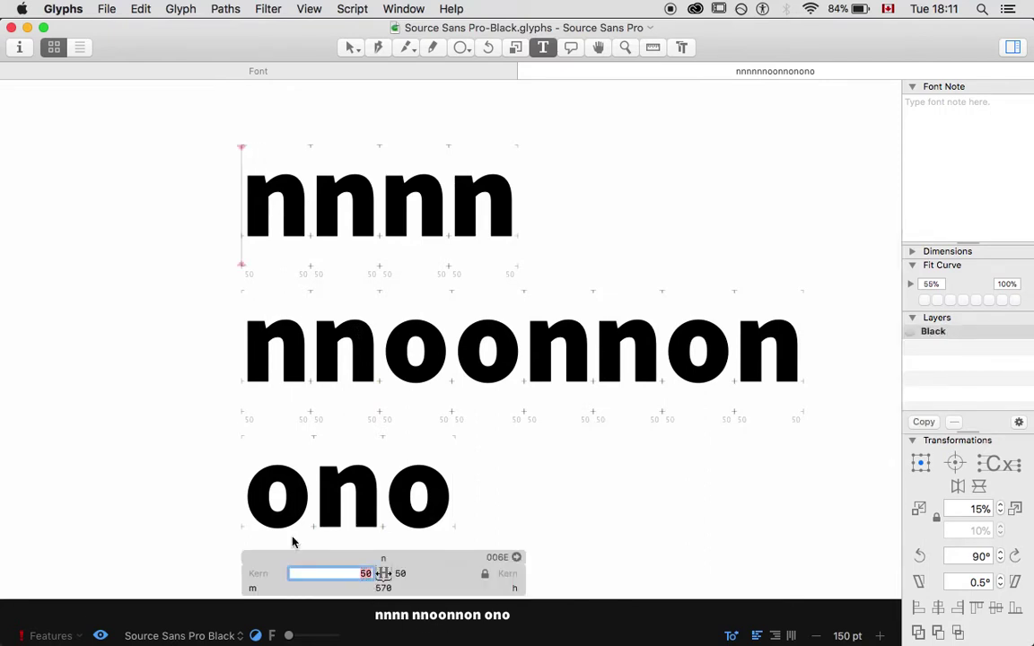
text(60)
key(Tab)
text(60)
key(Return)
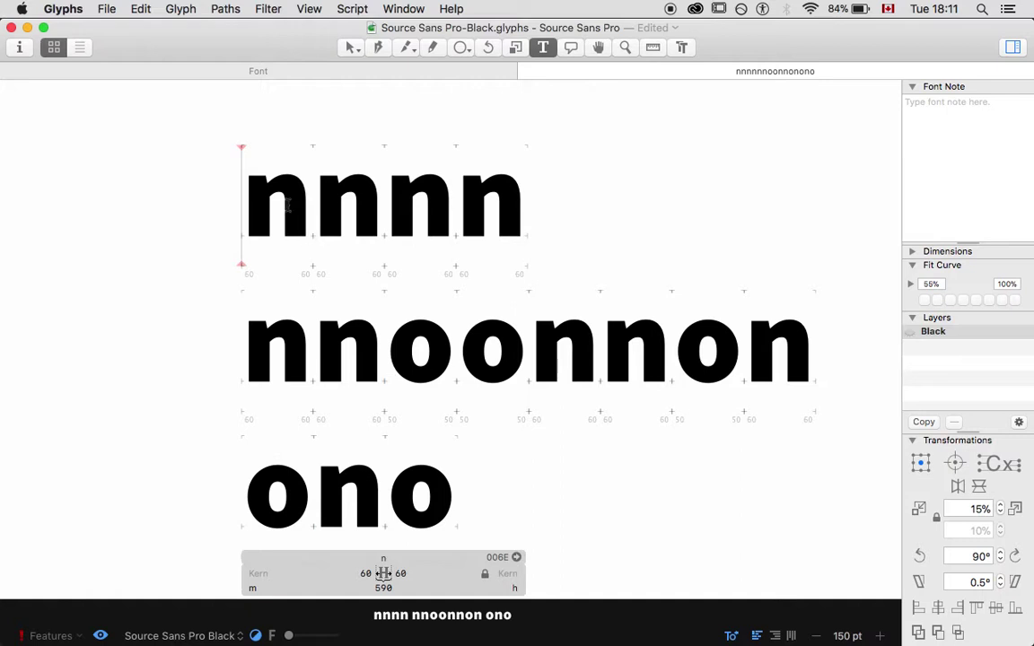
Measure the Black n's stem and counter widths in its outline view
click(349, 52)
scroll(311, 80, up, 5)
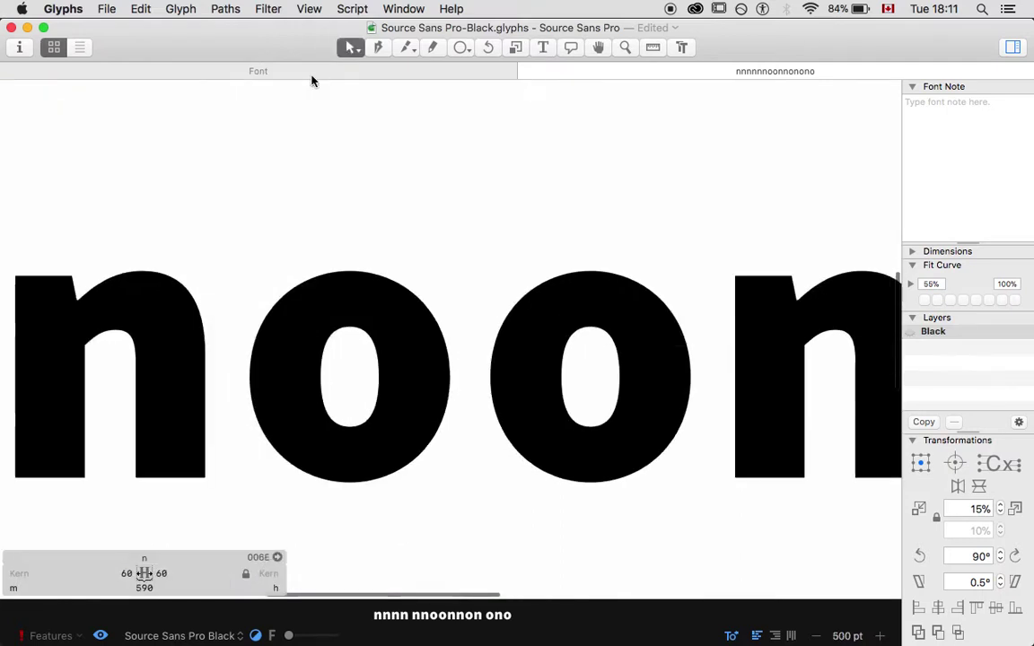
scroll(247, 307, up, 5)
key(ctrl+alt+super)
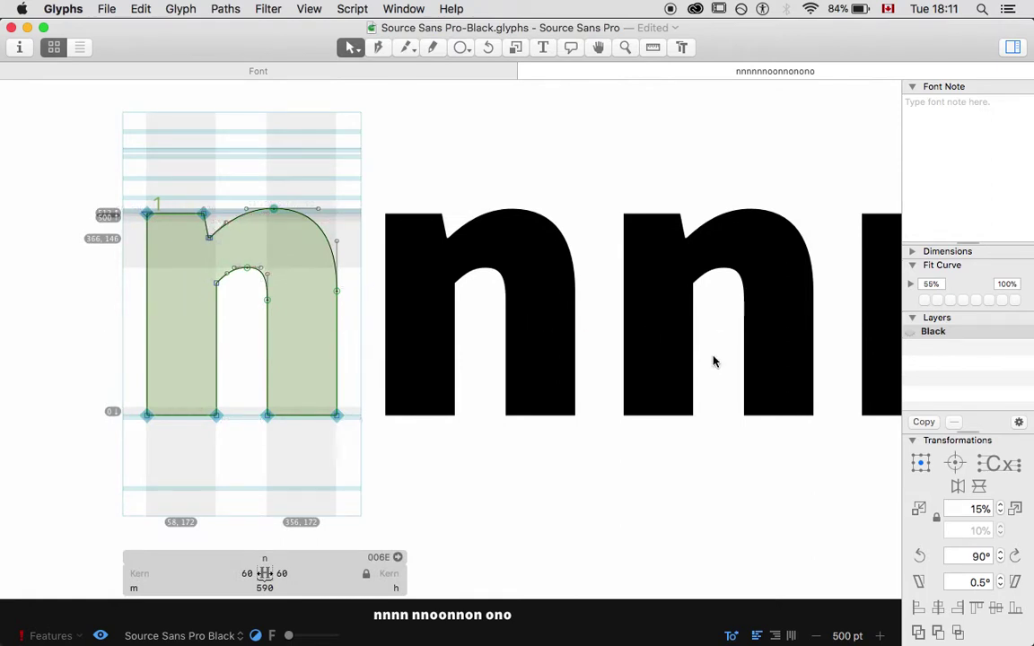
key(Escape)
Change the n's sidebearings to 58 on both sides, giving a 586 width
double_click(249, 320)
click(244, 574)
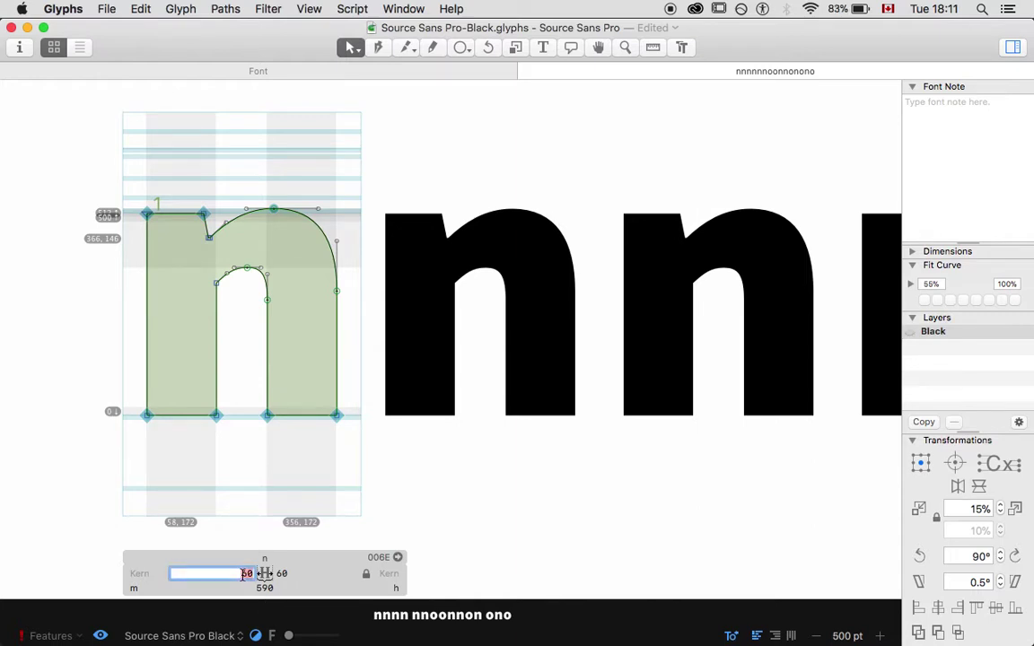
text(58)
key(Tab)
text(58)
key(Tab)
key(super+minus)
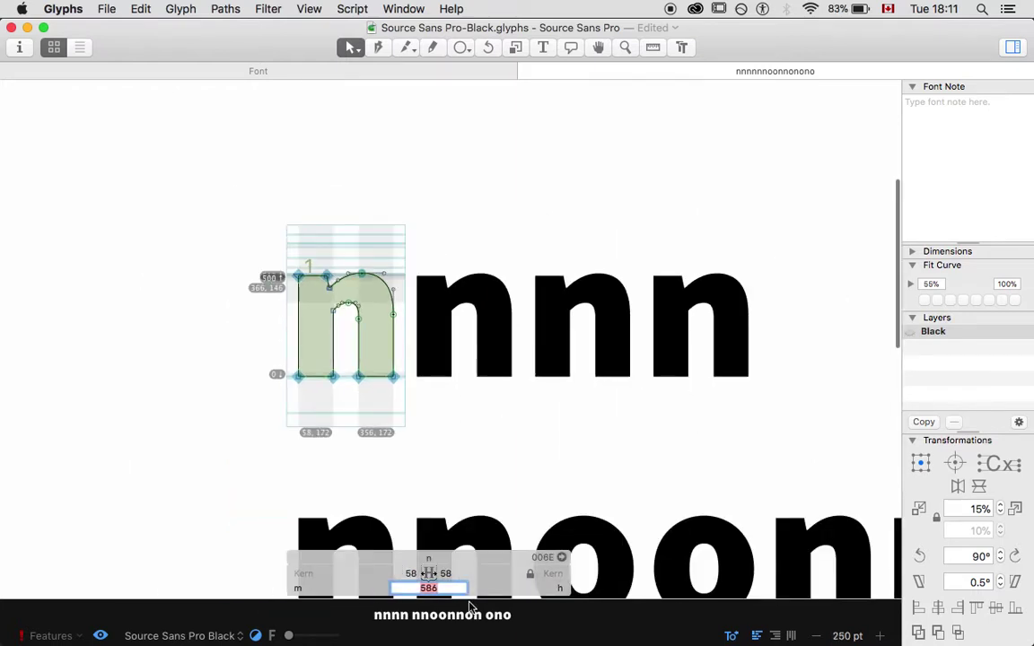
Preview the respaced Black test lines filled in black
scroll(377, 467, down, 3)
scroll(377, 466, right, 3)
key(space)
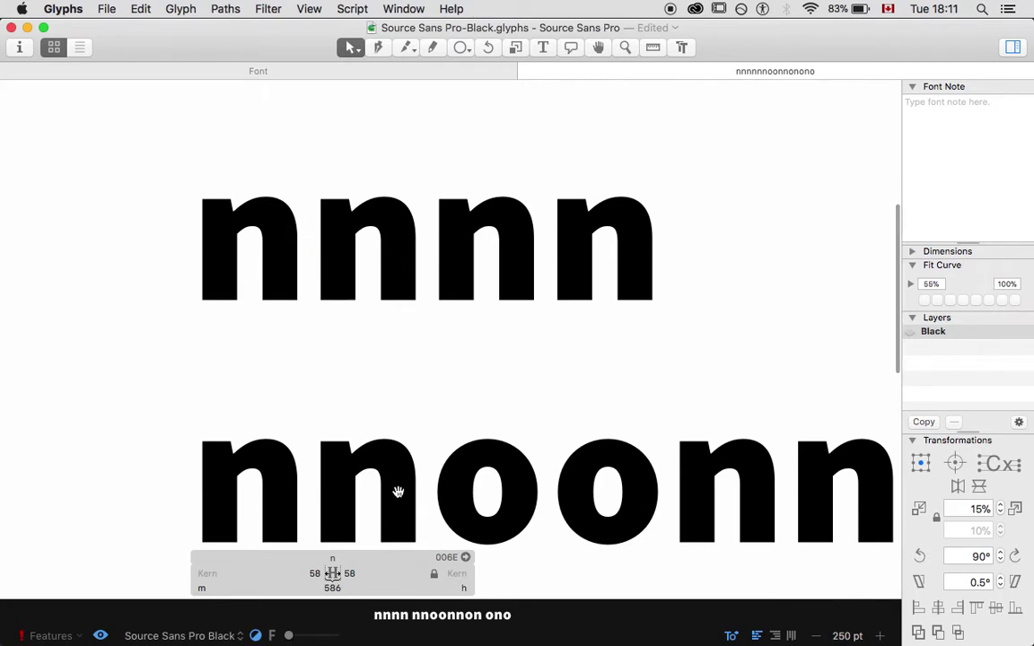
scroll(397, 492, down, 3)
scroll(398, 492, right, 2)
double_click(388, 396)
Set the Black o's sidebearings to 30/30 for a 556 width and preview the test lines
key(space)
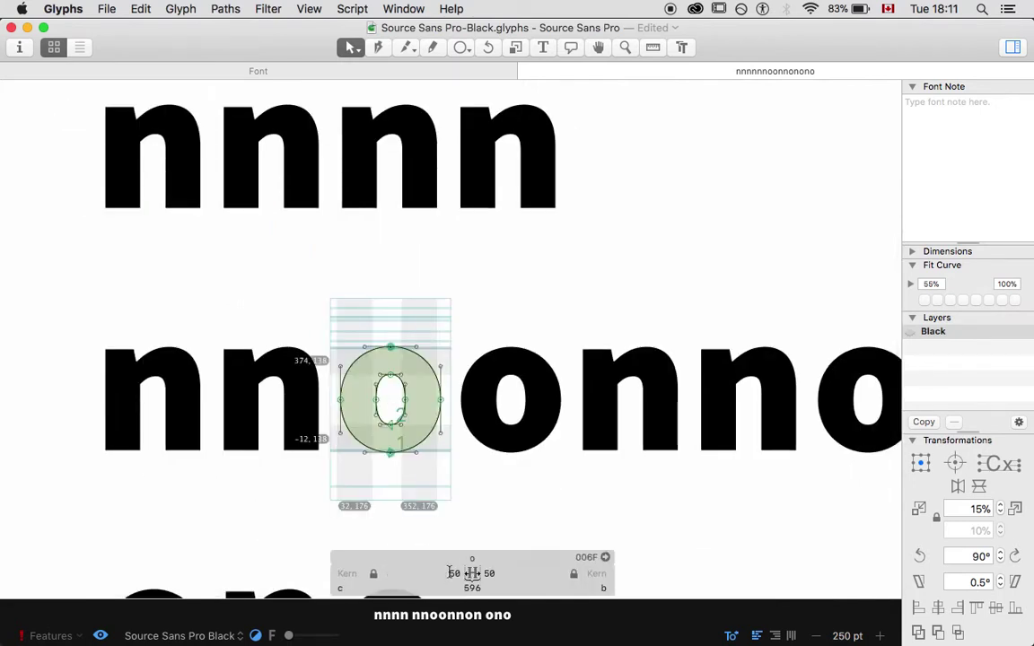
click(422, 572)
text(30)
key(Tab)
text(30)
key(Tab)
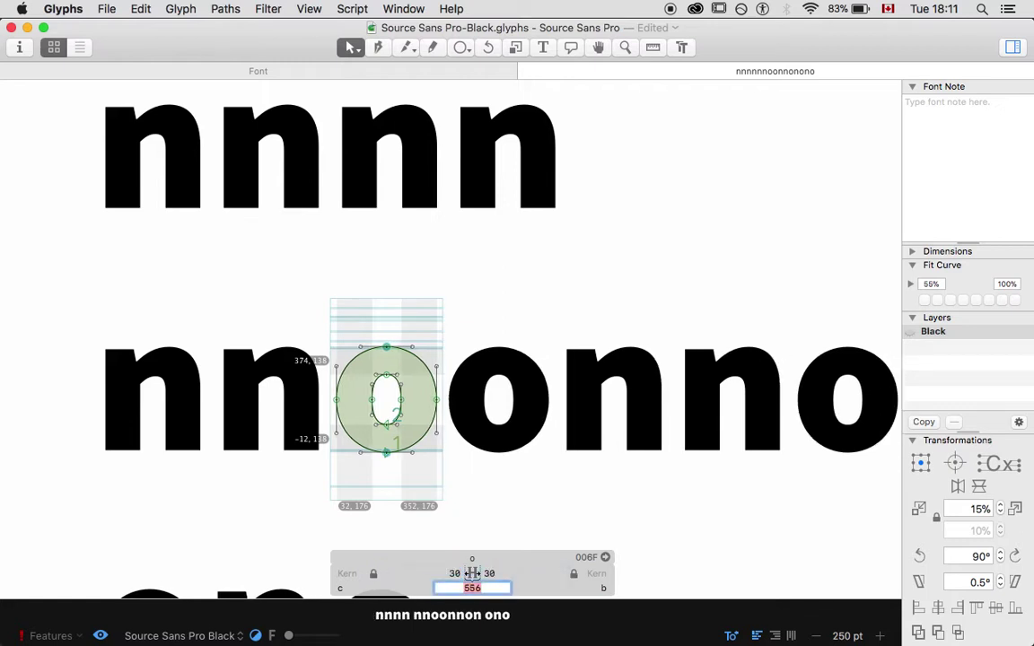
key(super+minus)
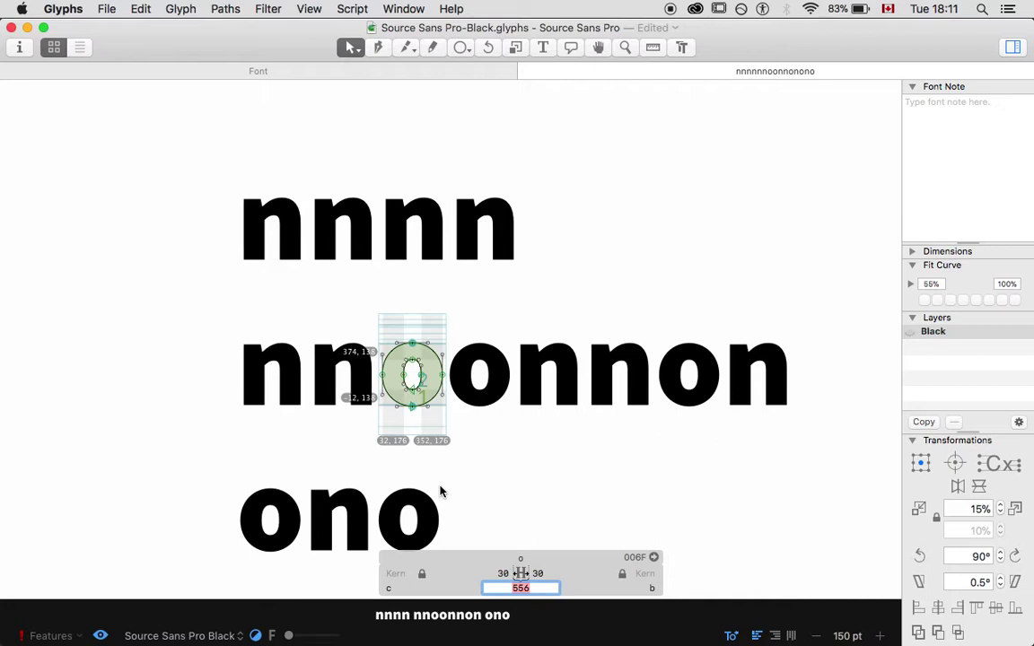
key(space)
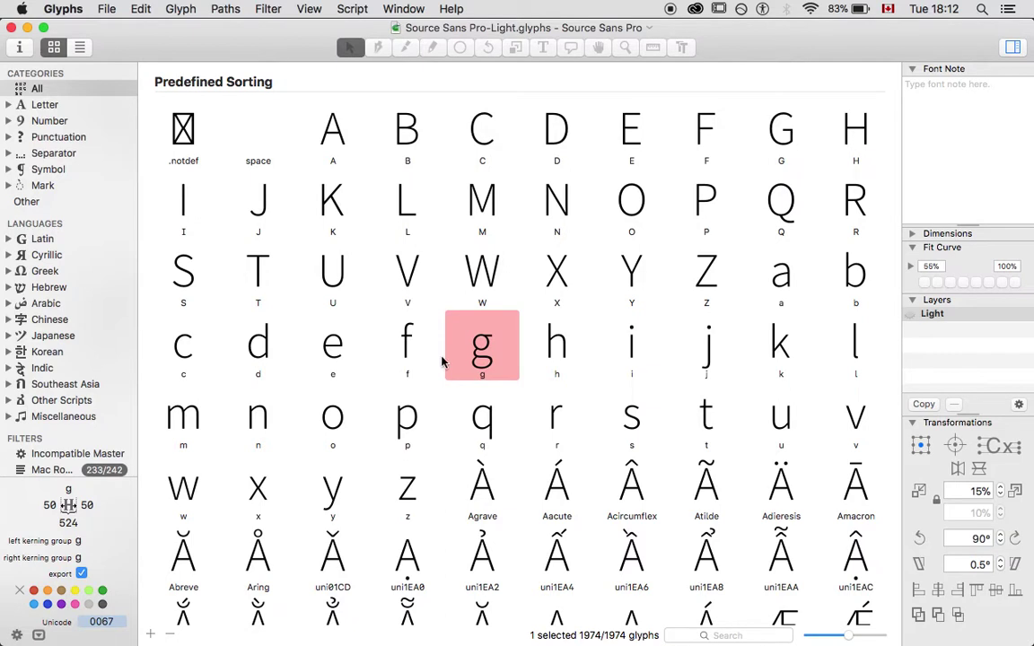
In Source Sans Pro-Light, build the three-line test text 'nnnn', 'nnoonnon' and 'ono'
click(252, 420)
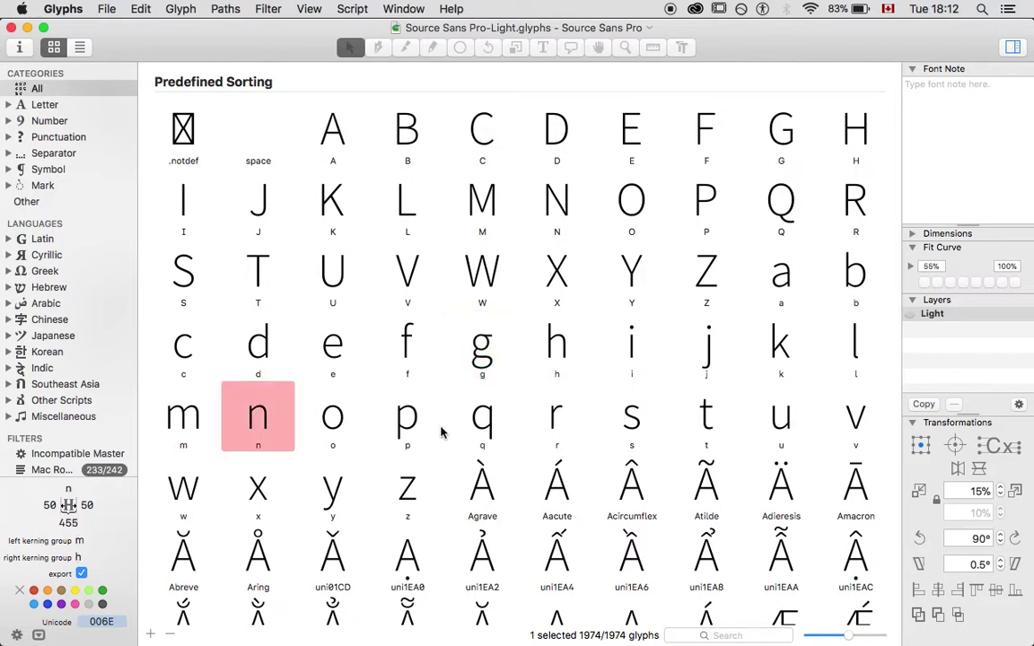
key(Return)
text(t)
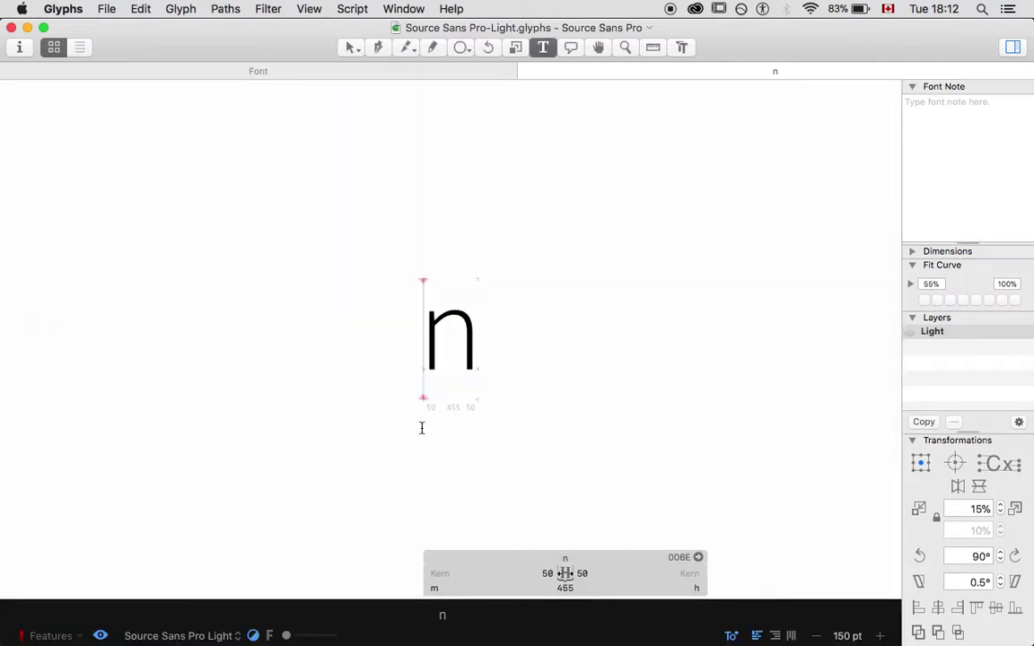
text(nnn)
key(Return)
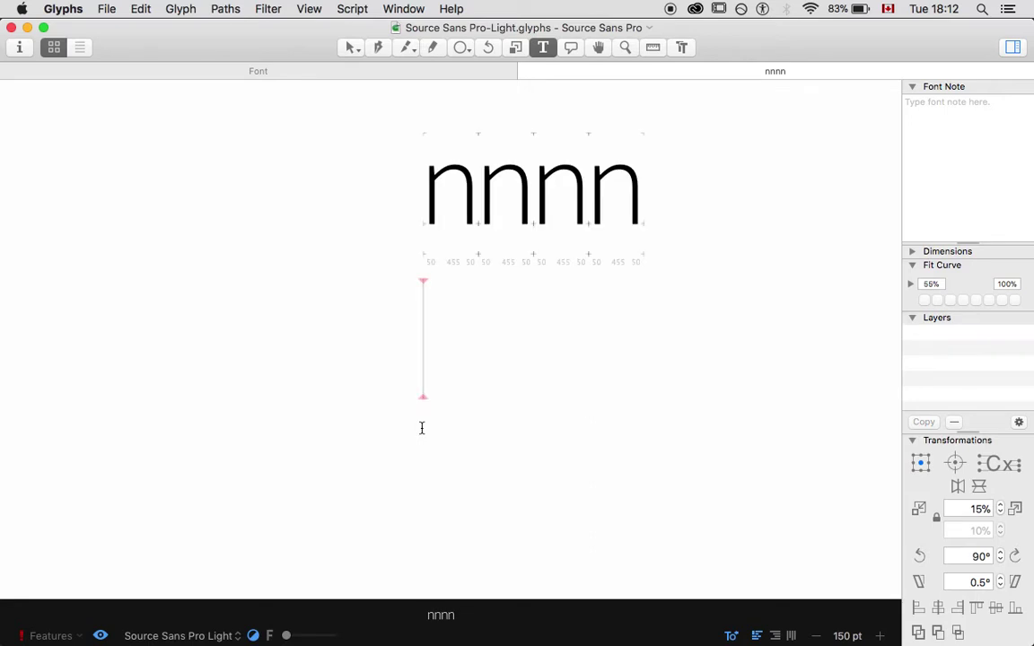
text(nnoonnon)
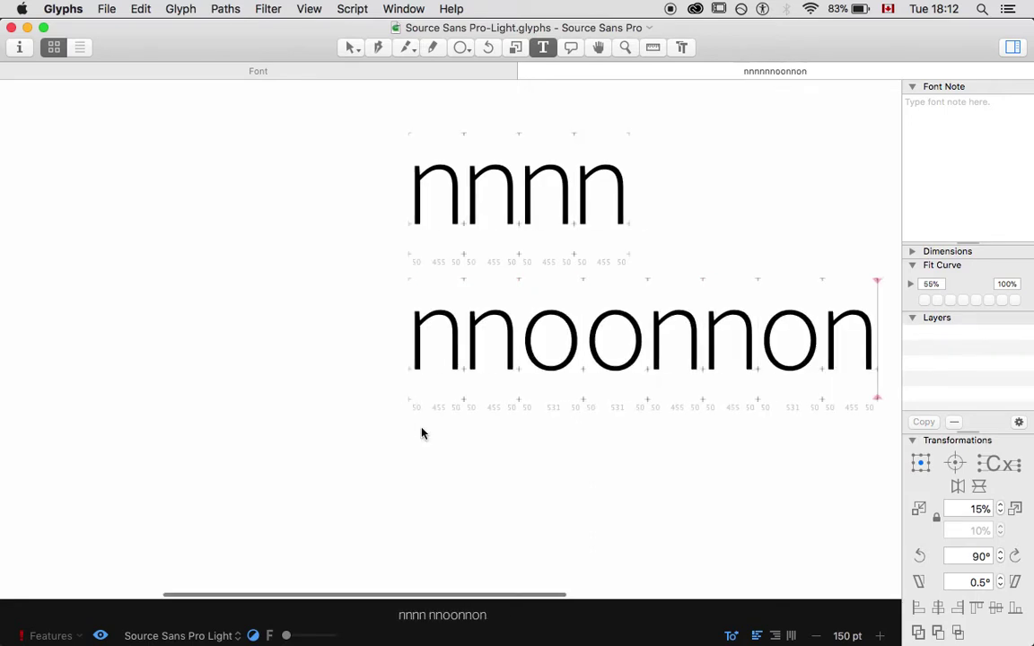
key(Return)
text(ono)
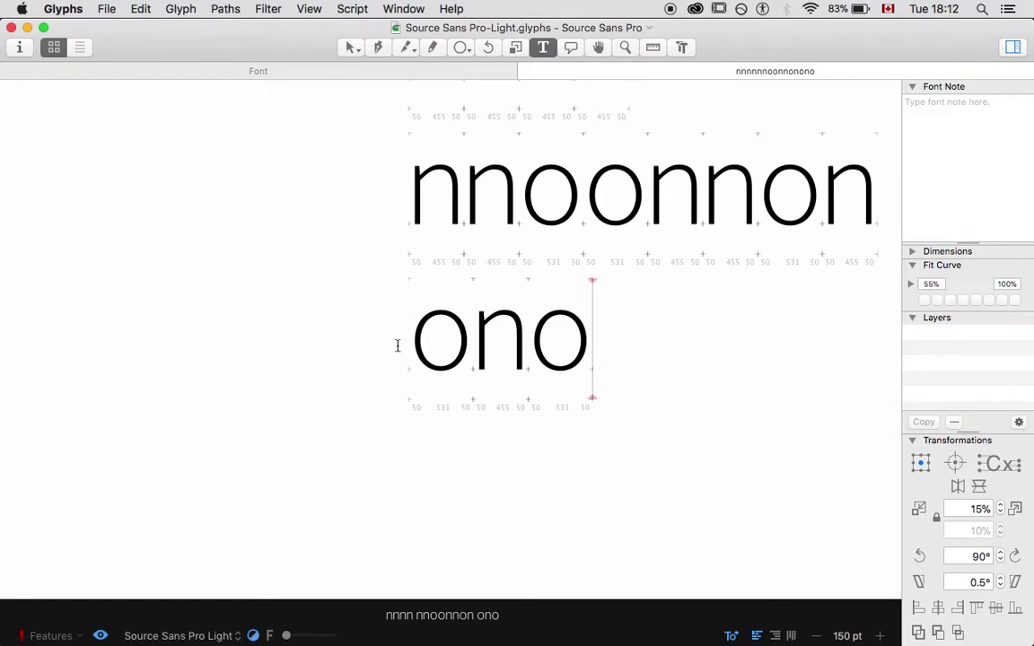
scroll(397, 347, up, 2)
scroll(377, 333, up, 2)
click(253, 207)
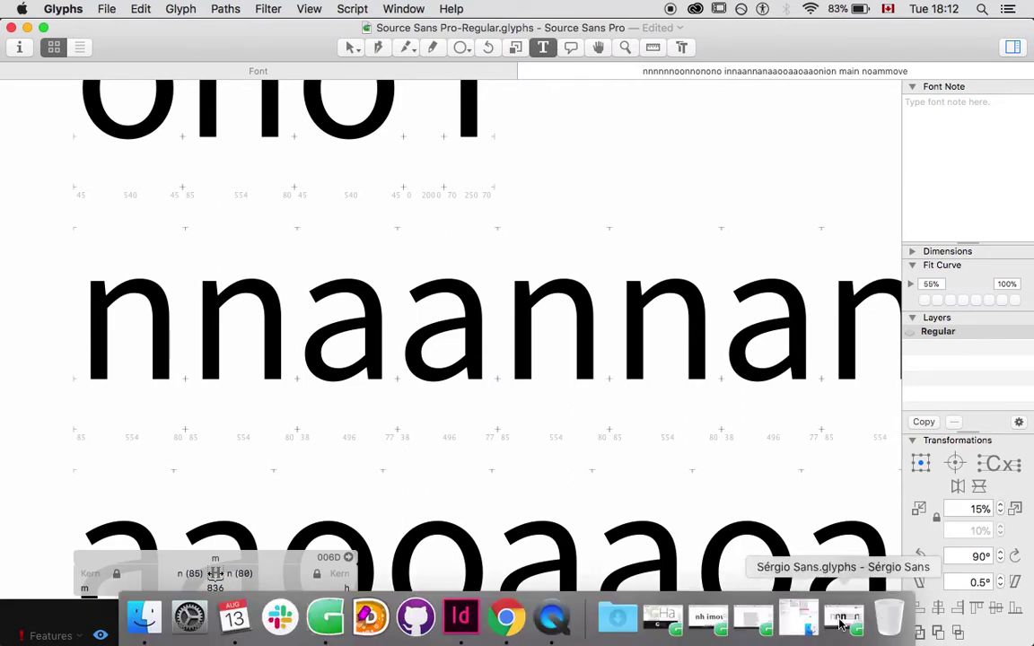
Restore Sérgio Sans, preview its filled n weights, compare the Normal and Thin n, then minimize it
click(833, 620)
key(space)
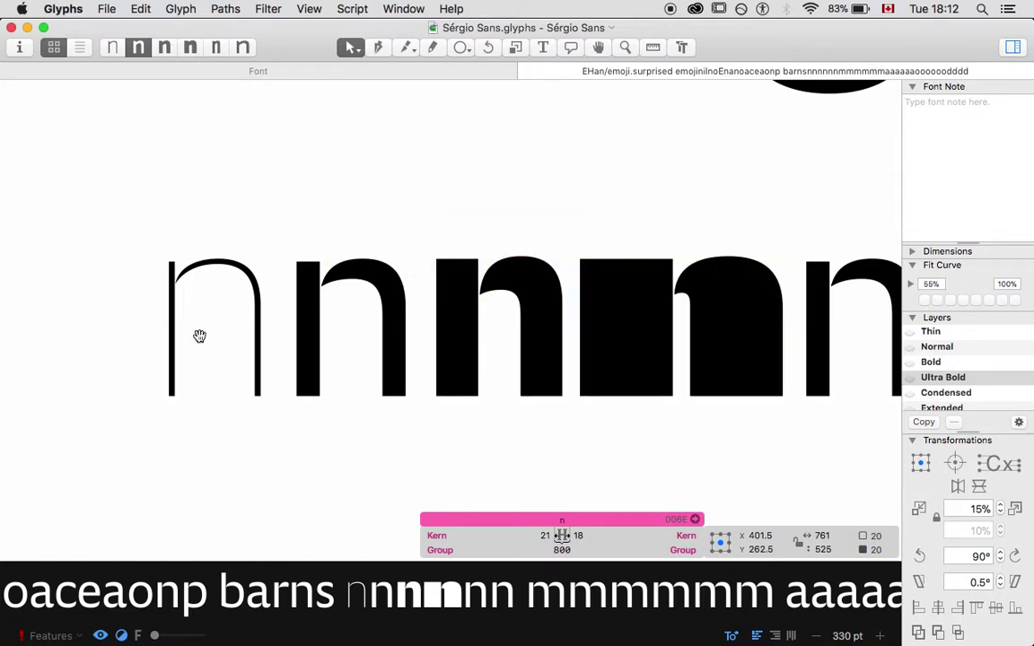
key(space)
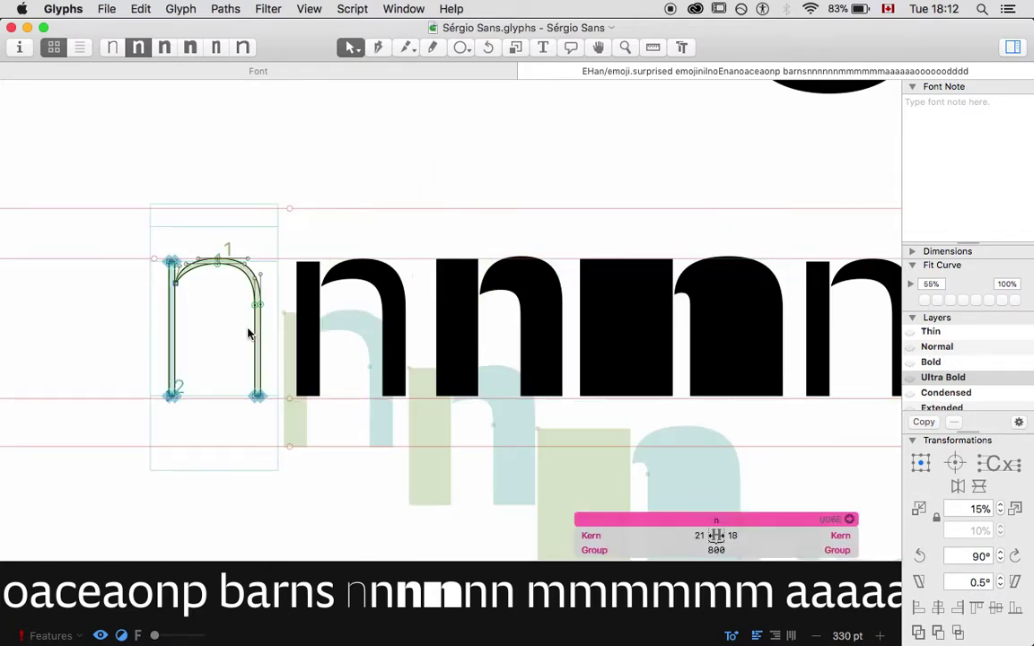
double_click(358, 346)
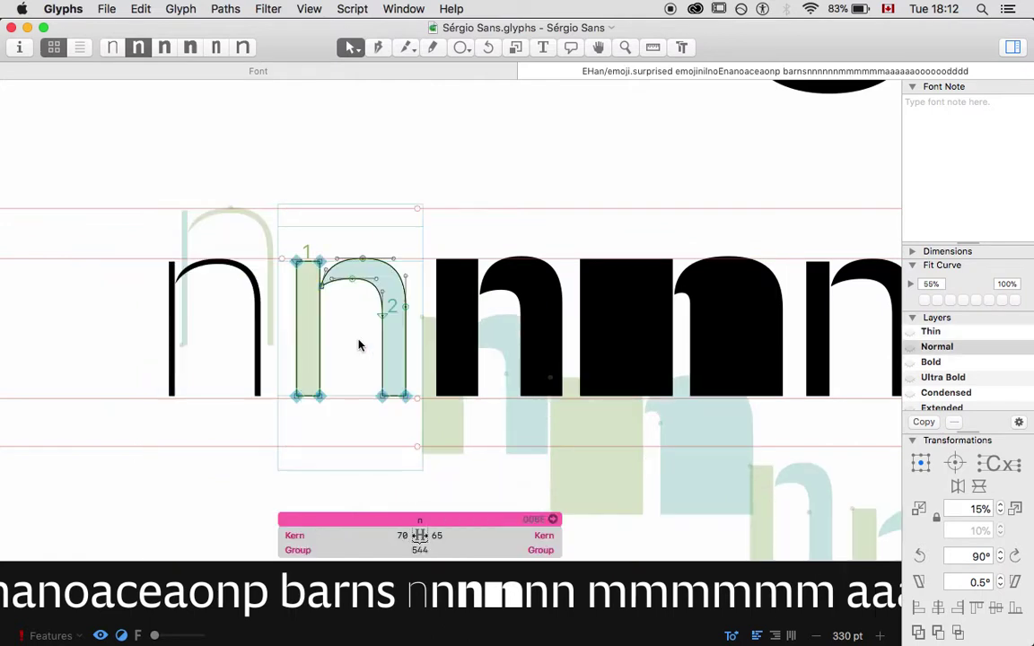
double_click(242, 346)
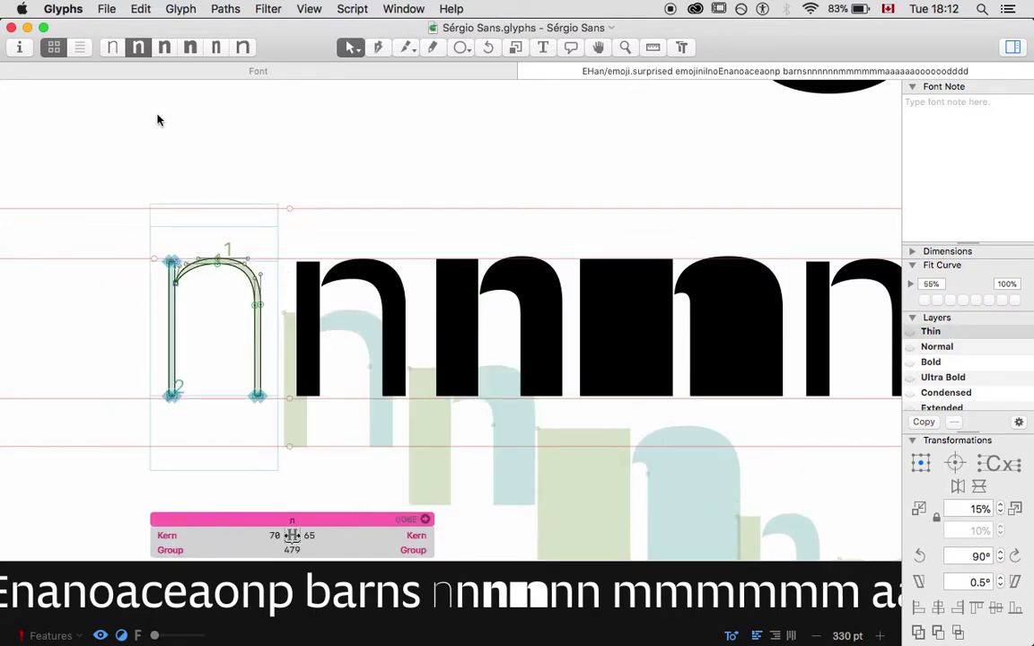
click(28, 29)
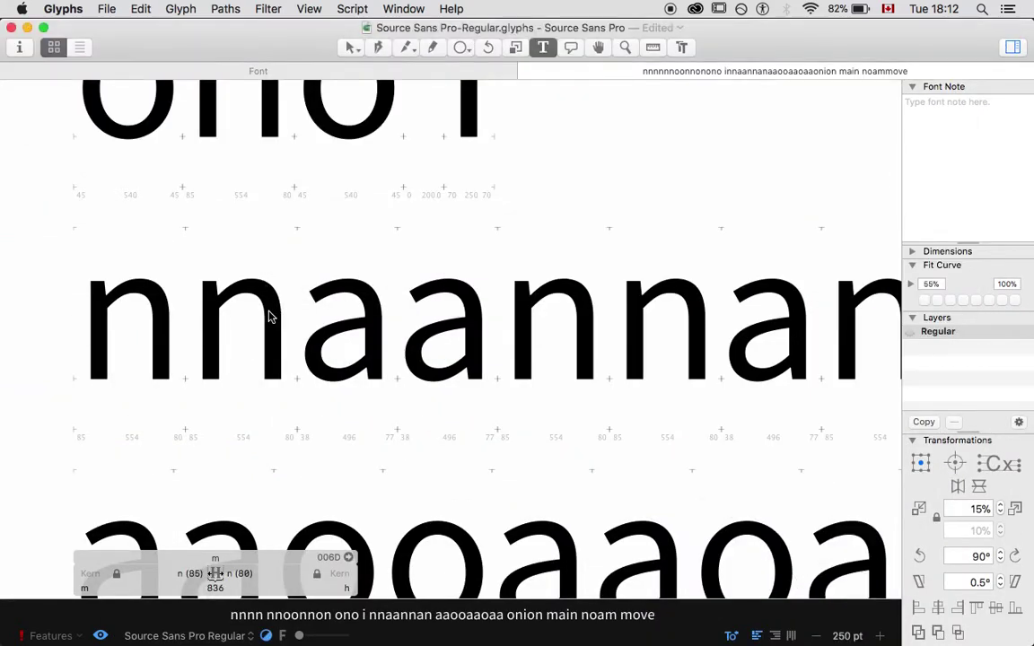
Cycle past the Black and Regular masters back to Source Sans Pro-Light, ready to edit its n's left sidebearing
key(super+grave)
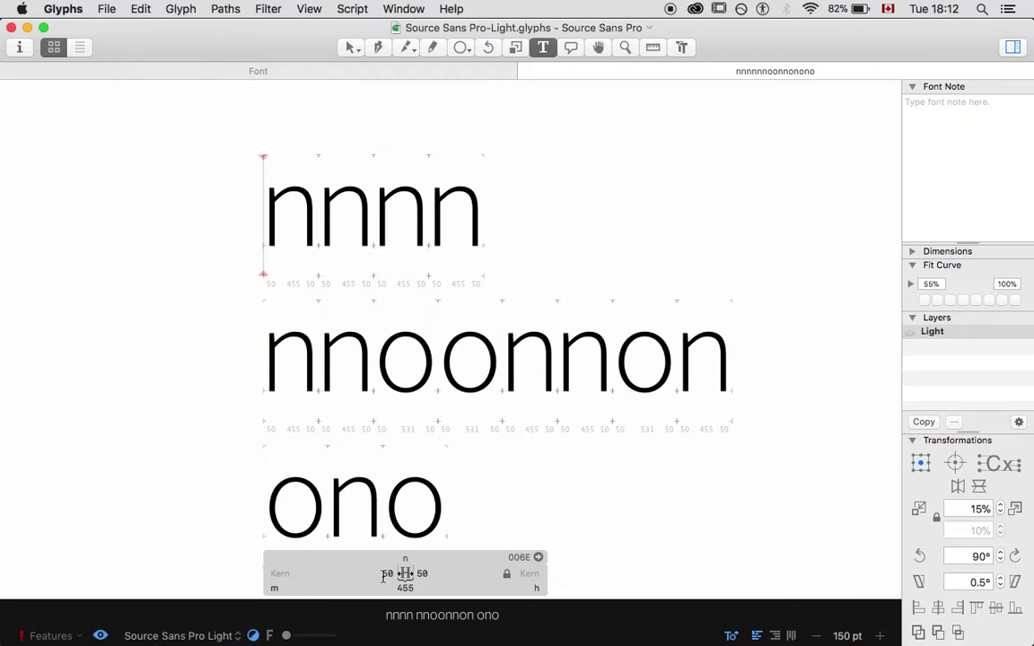
key(super+grave)
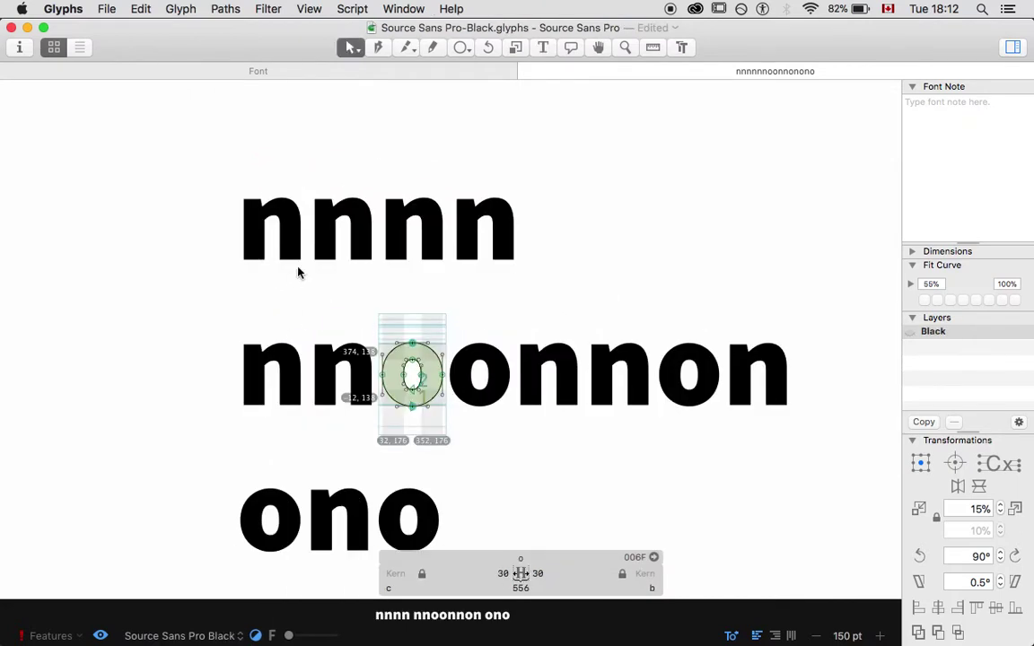
key(super+grave)
double_click(233, 335)
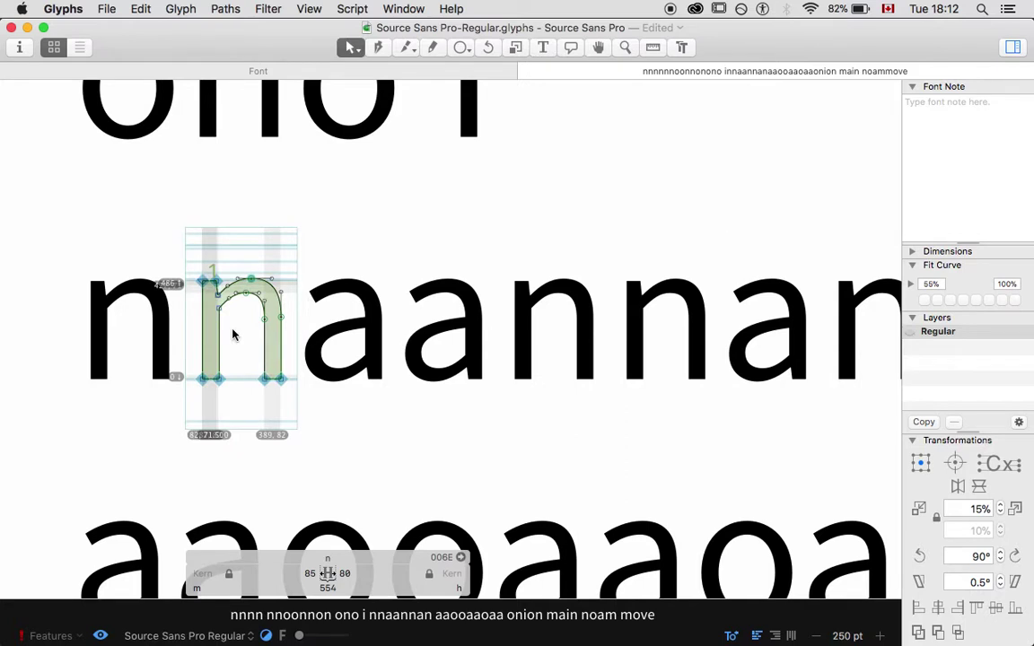
key(super+grave)
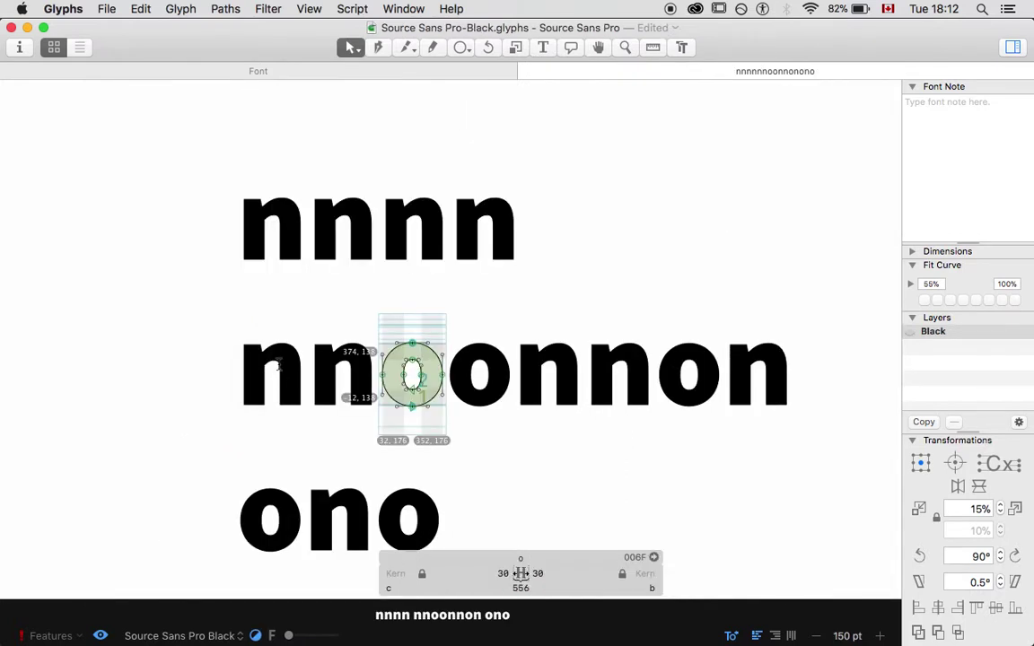
key(super+grave)
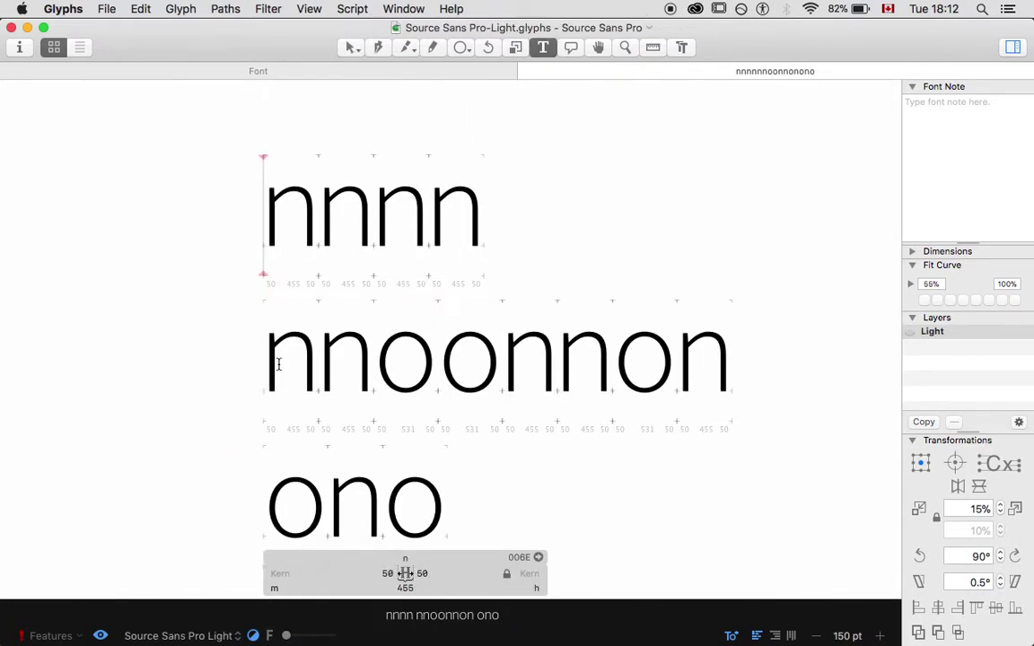
click(385, 573)
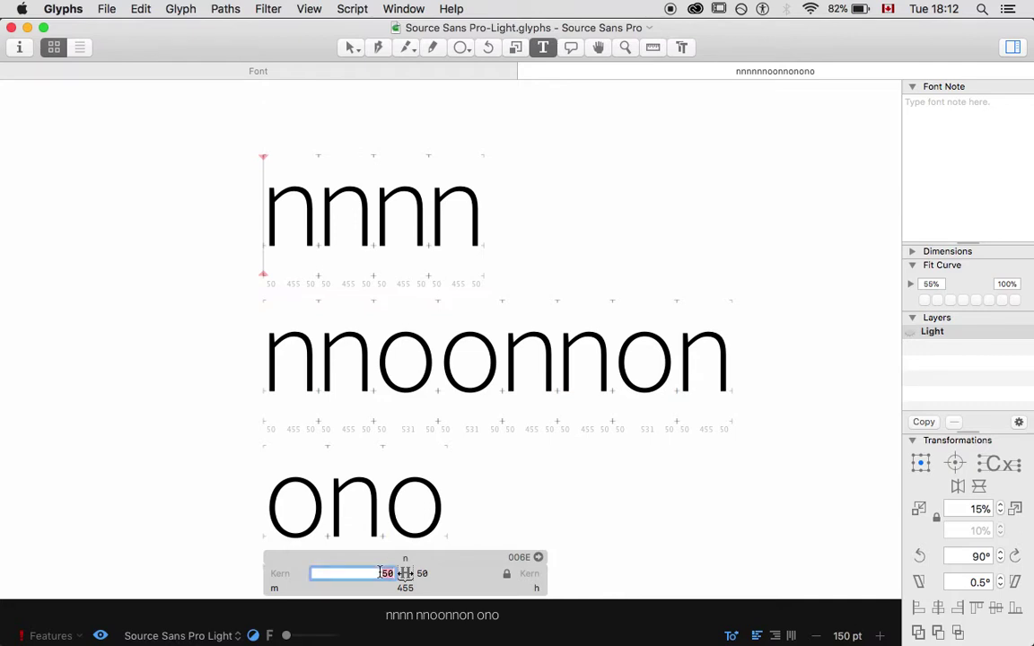
Set the Light n's sidebearings to 85/80, shrink the text to 100 pt, then set them to 90/85
text(85)
key(Tab)
text(80)
key(Return)
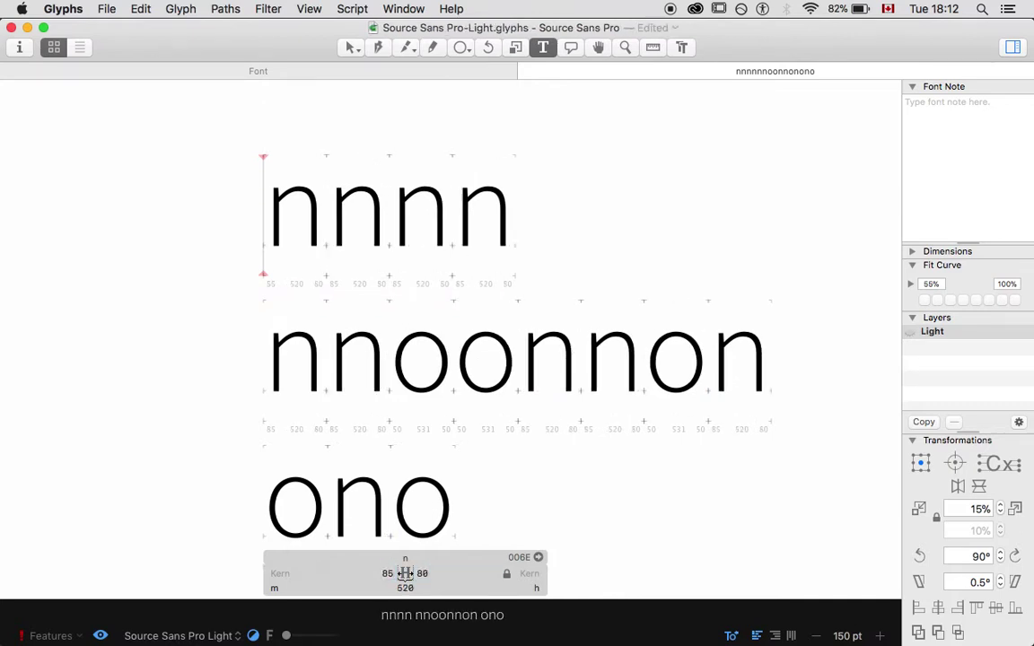
key(super+minus)
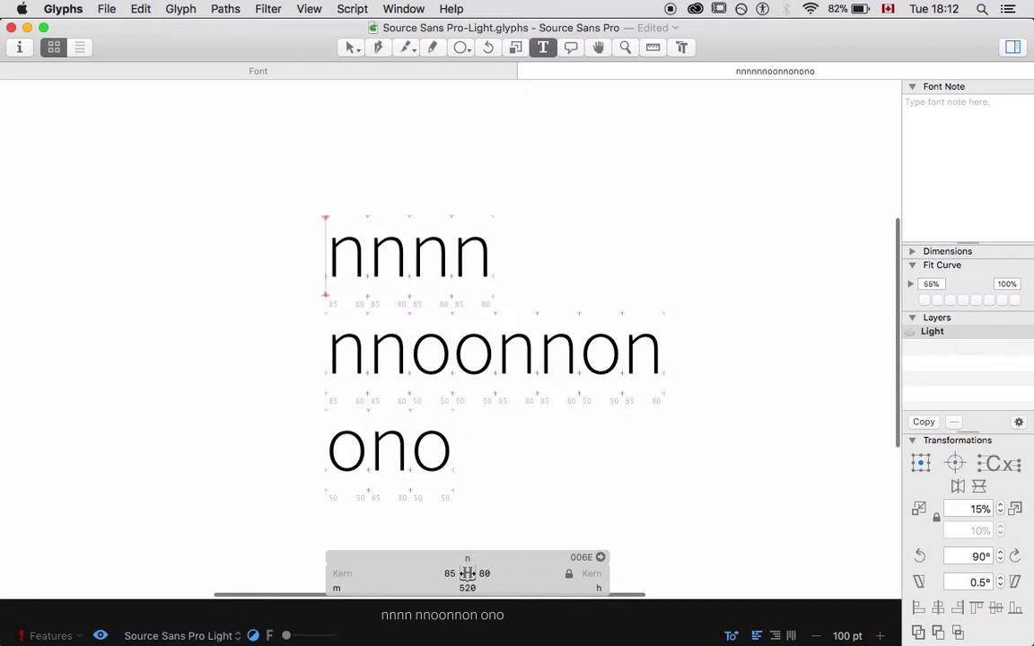
click(466, 572)
text(90)
key(Tab)
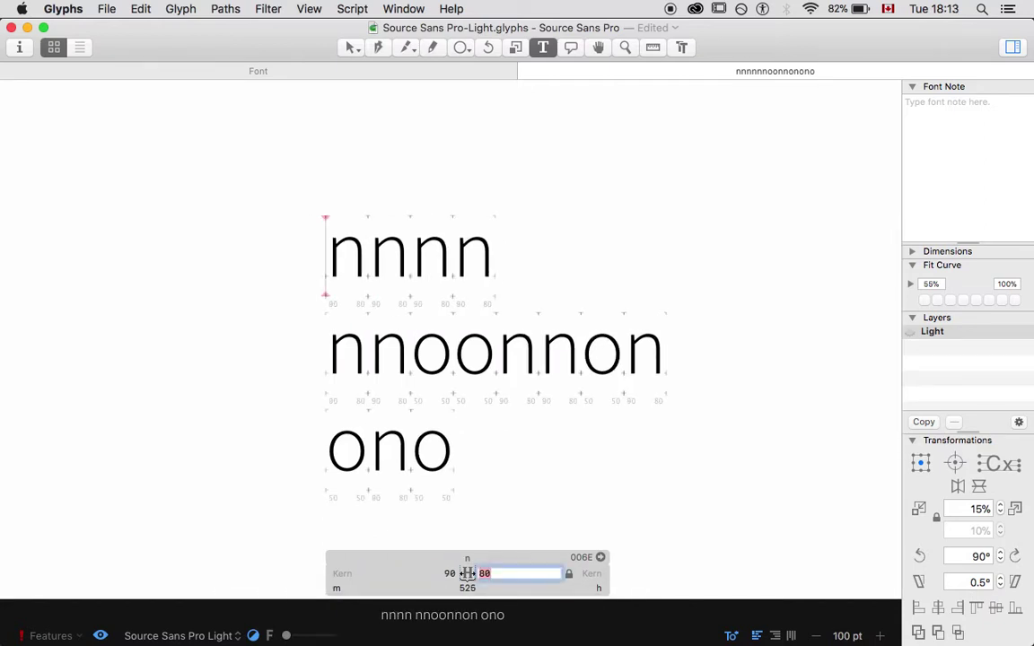
text(85)
key(Return)
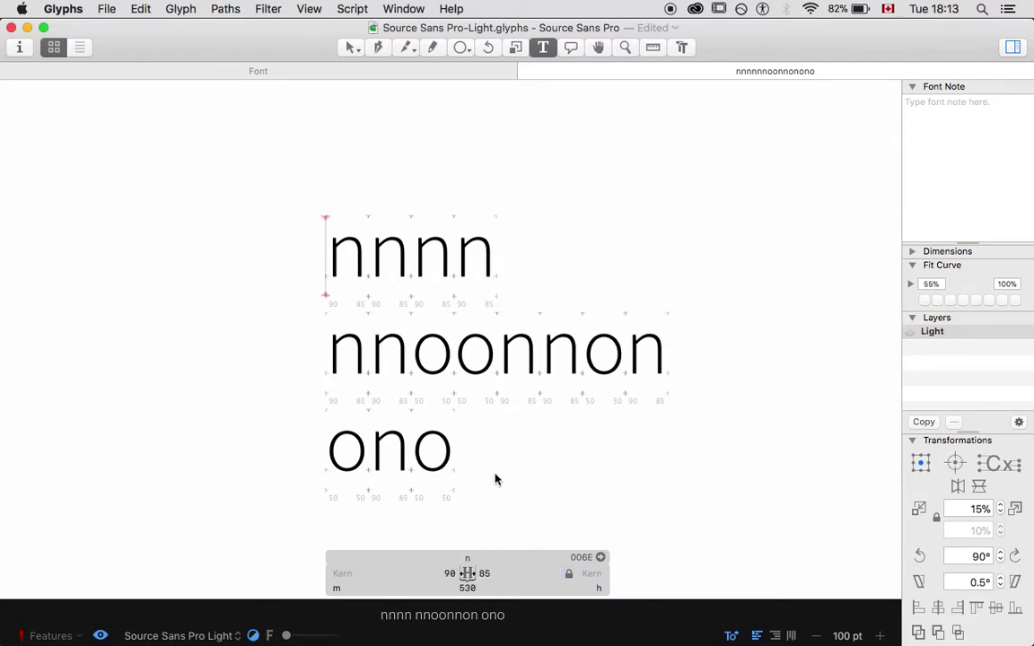
Set the o's sidebearings to 60/60, then to 55/55
click(413, 352)
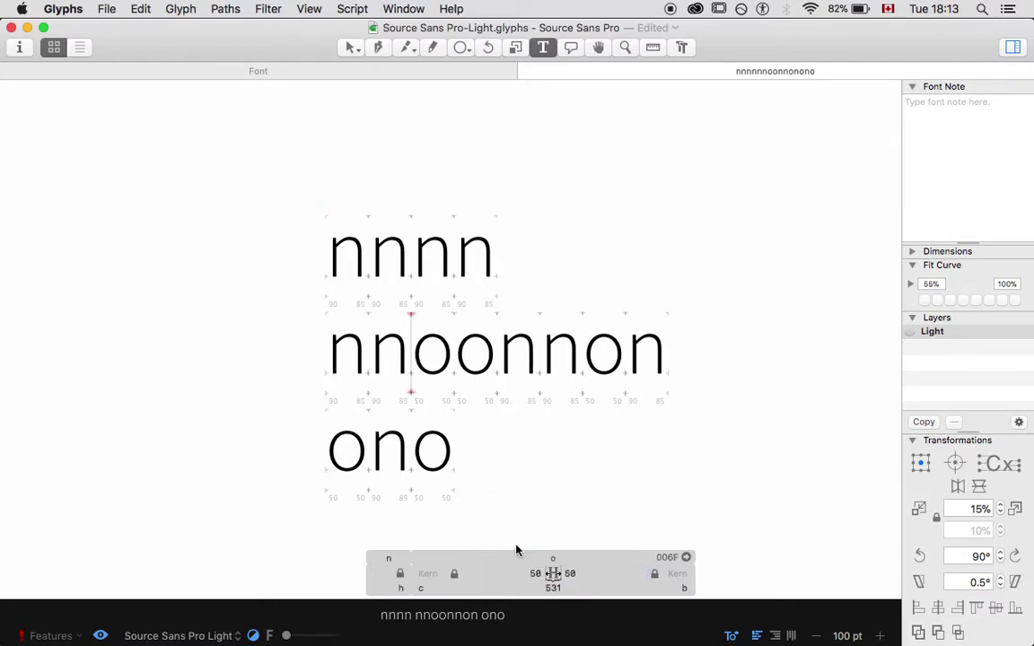
click(535, 574)
text(60)
key(Tab)
text(60)
key(Tab)
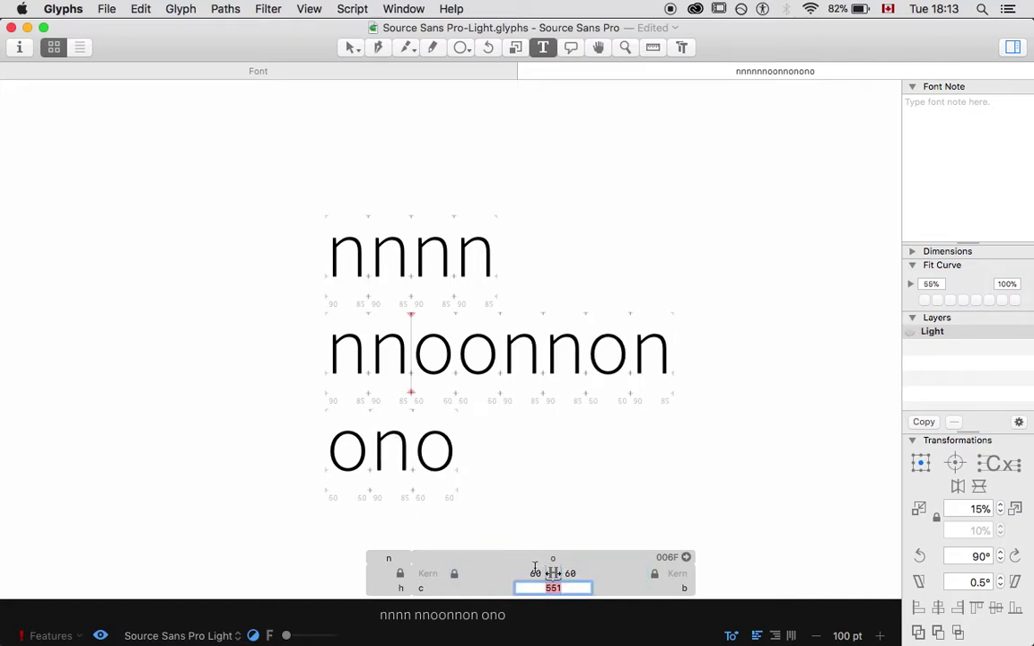
key(Tab)
text(55)
key(Tab)
text(55)
key(Tab)
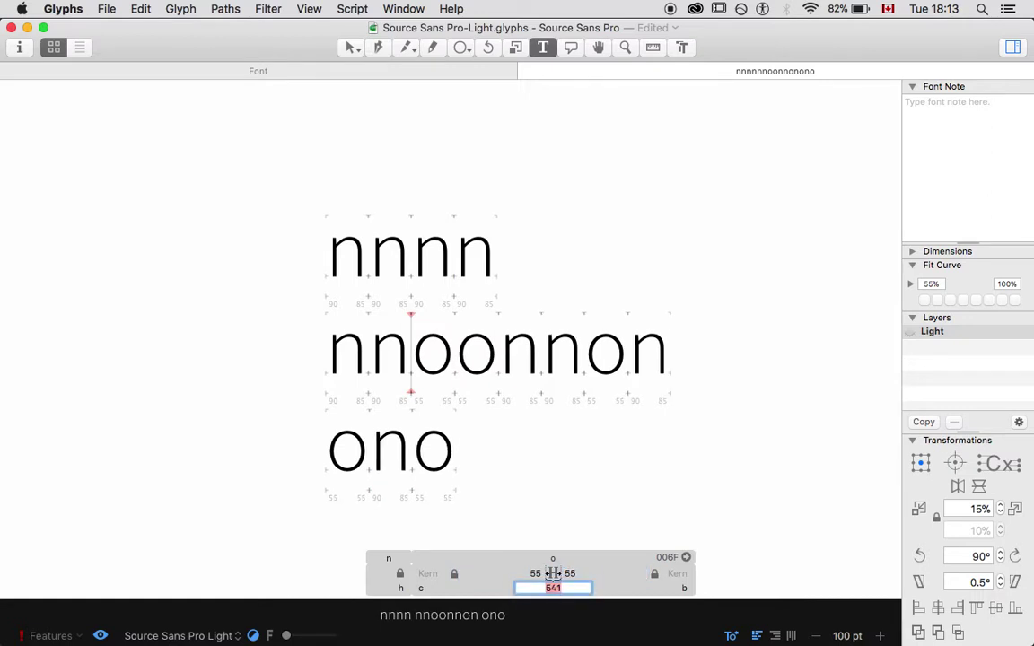
click(258, 360)
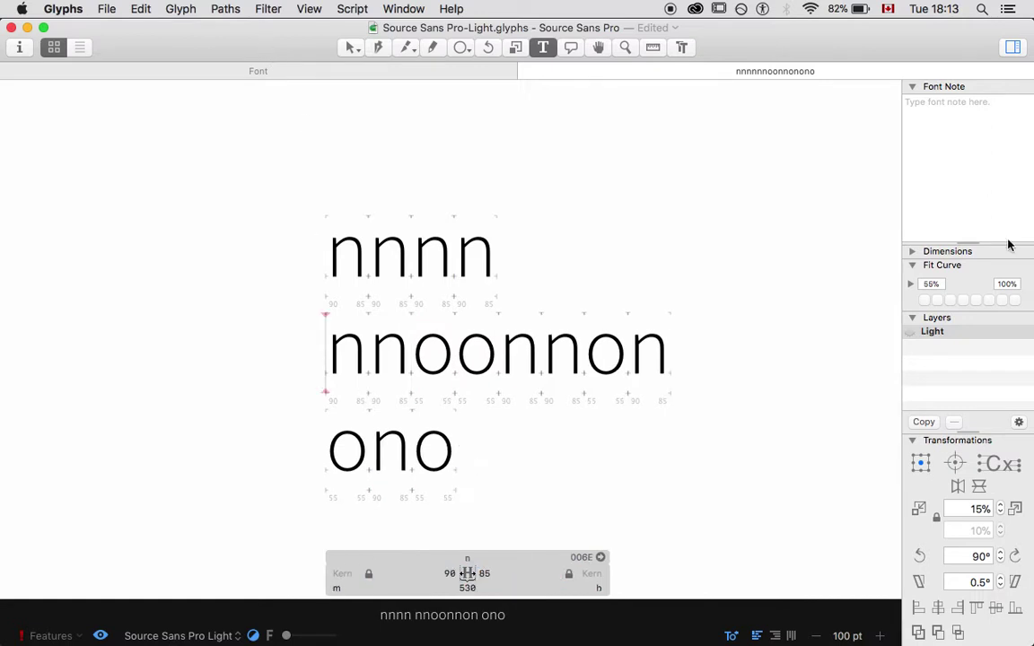
Arrange the Light and Black font windows side by side
key(super+grave)
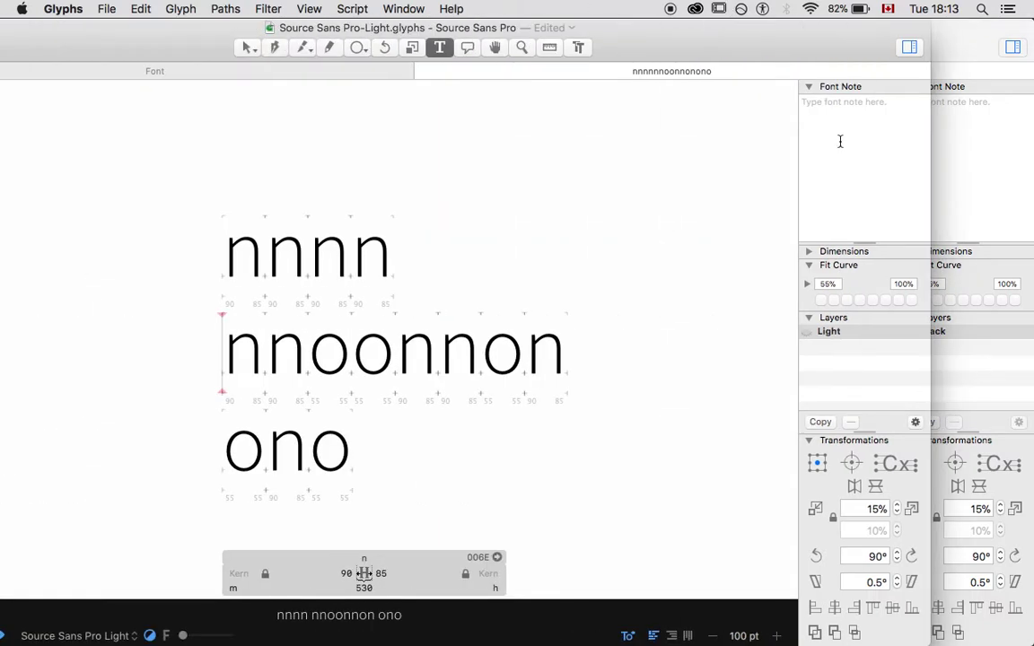
drag(931, 166, 558, 148)
scroll(314, 197, right, 5)
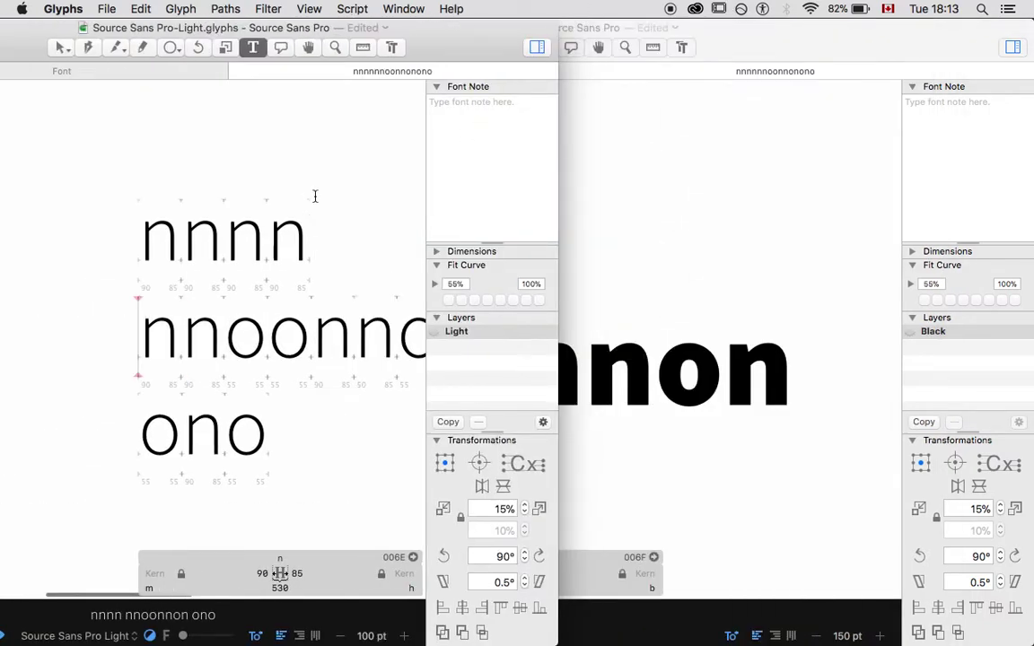
click(813, 43)
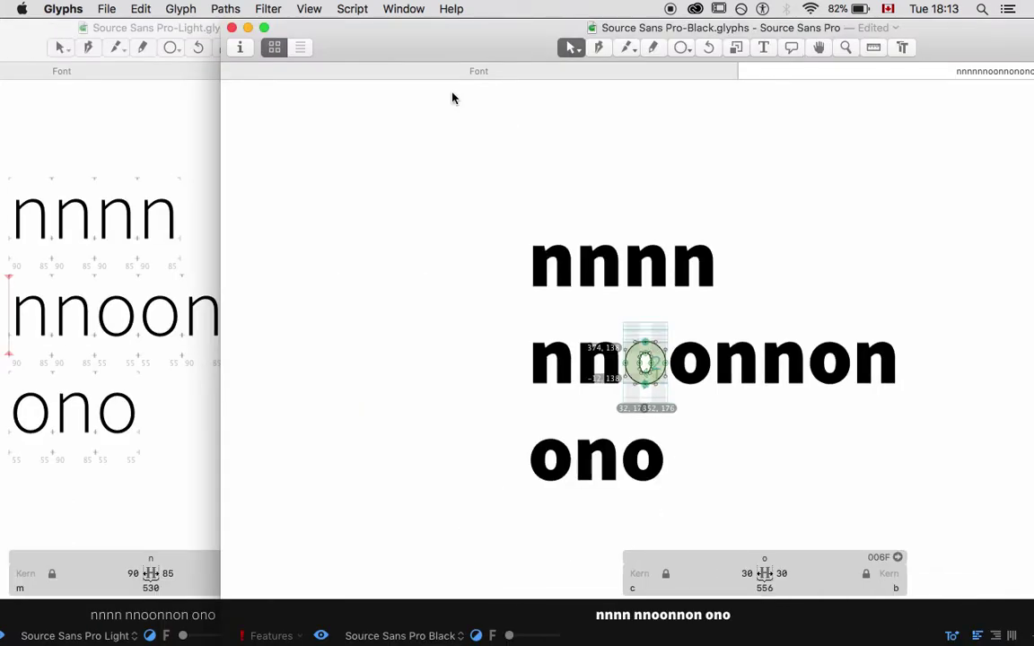
drag(424, 48, 557, 39)
click(223, 213)
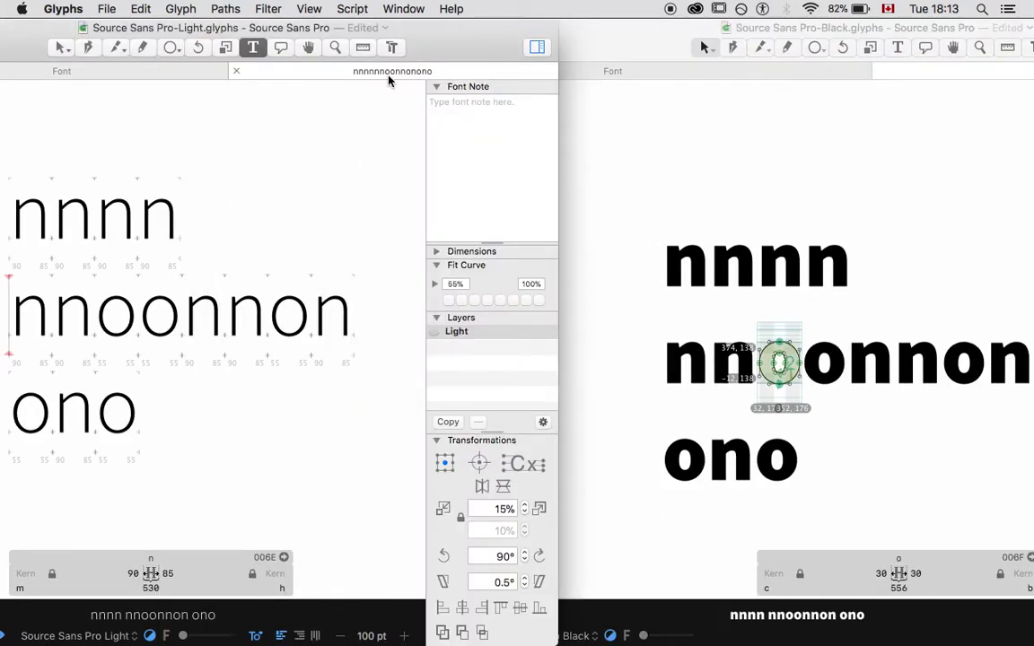
drag(447, 56, 526, 58)
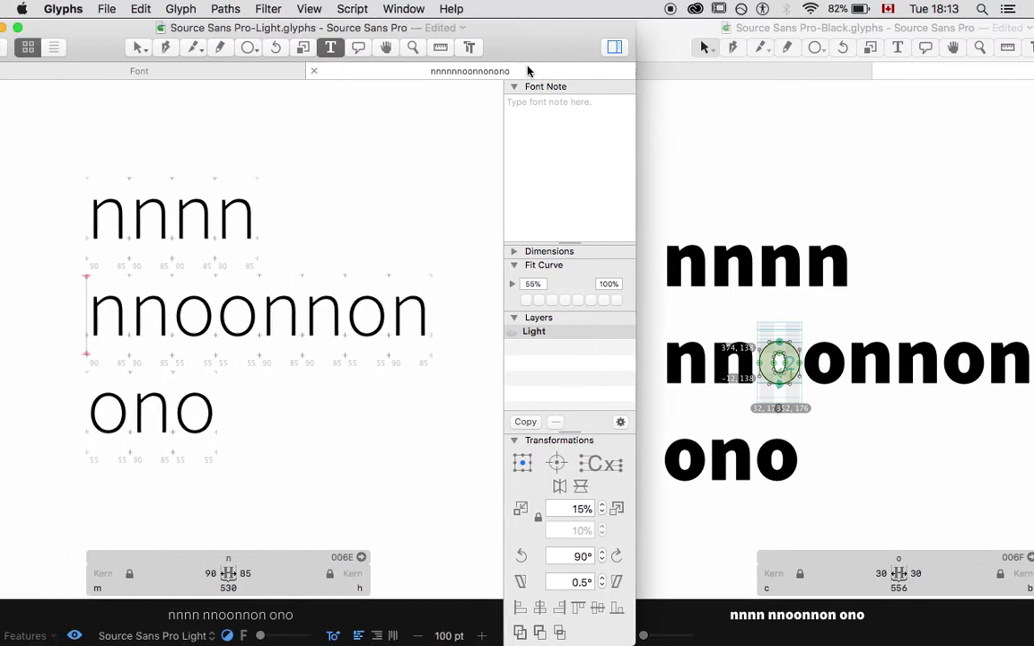
Remove the stray space before 'nnoonnon' in the Black text and fine-tune both window positions
click(787, 206)
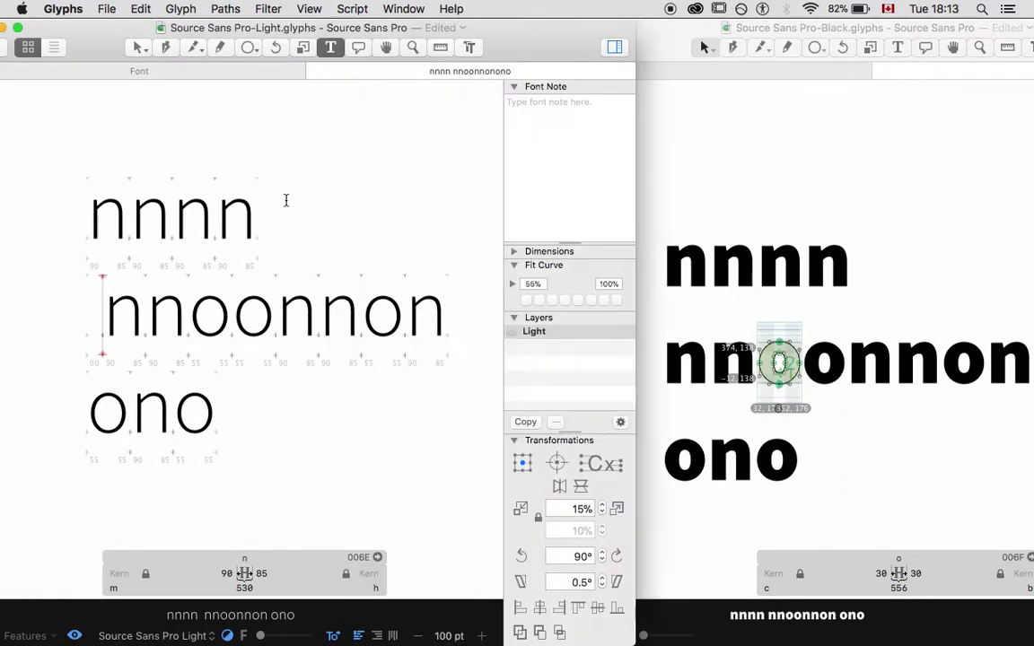
key(BackSpace)
click(784, 207)
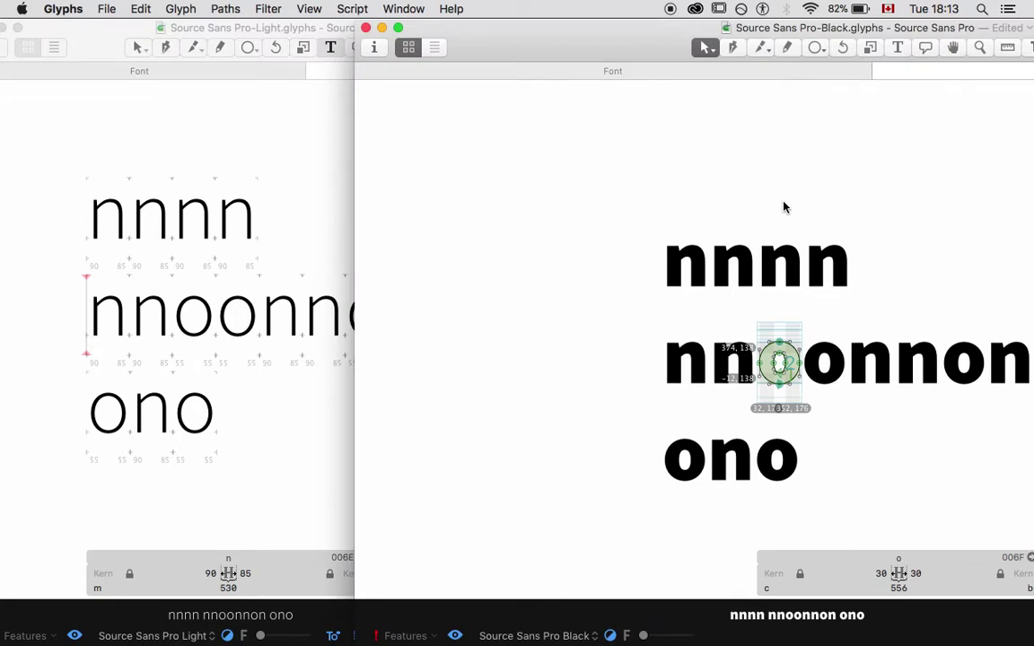
key(t)
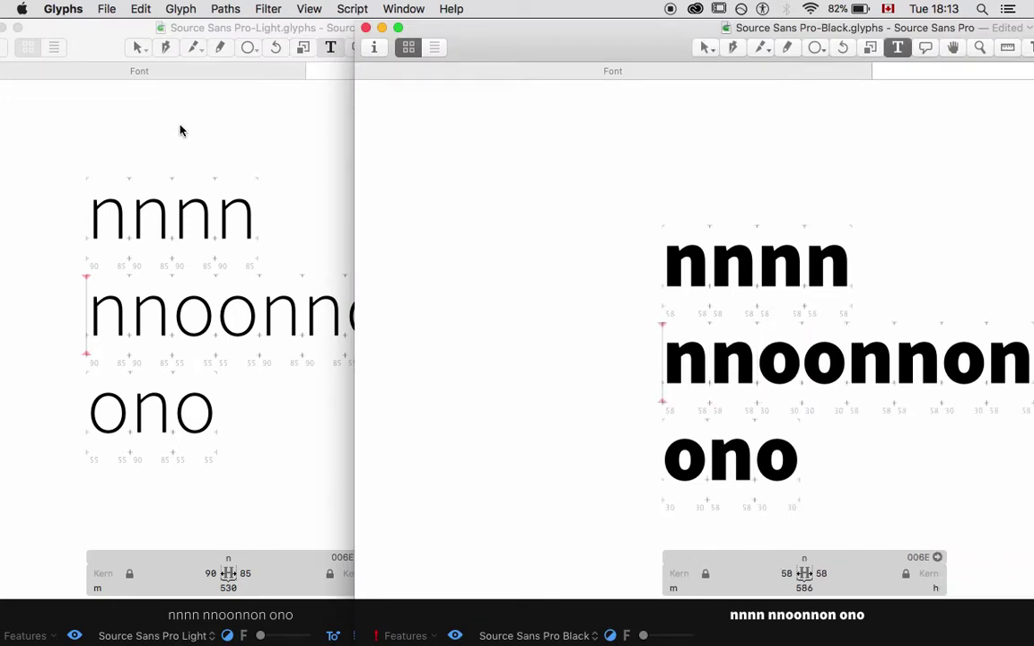
drag(578, 27, 500, 37)
click(237, 127)
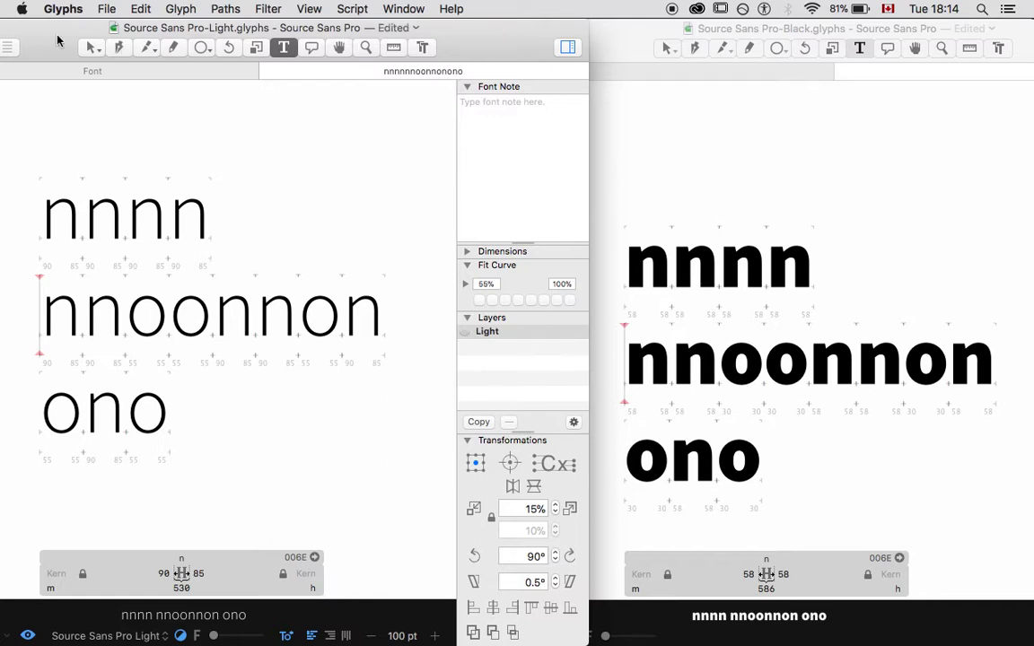
drag(52, 30, 287, 30)
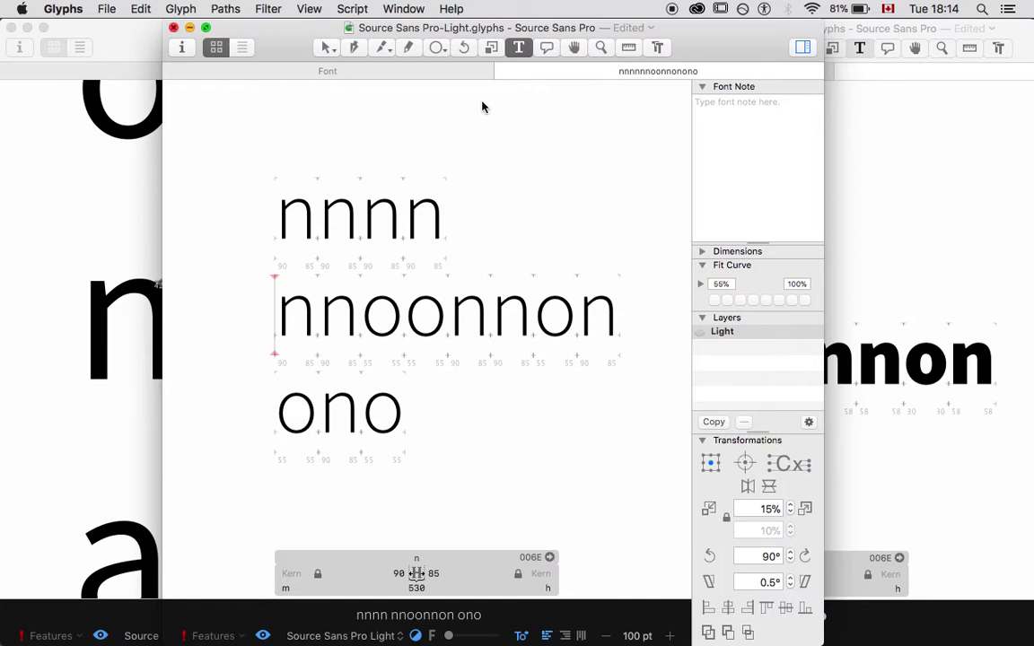
Close the Light and Black font windows, then Quick Look the test PDF in 'fitting test docs'
key(super+w)
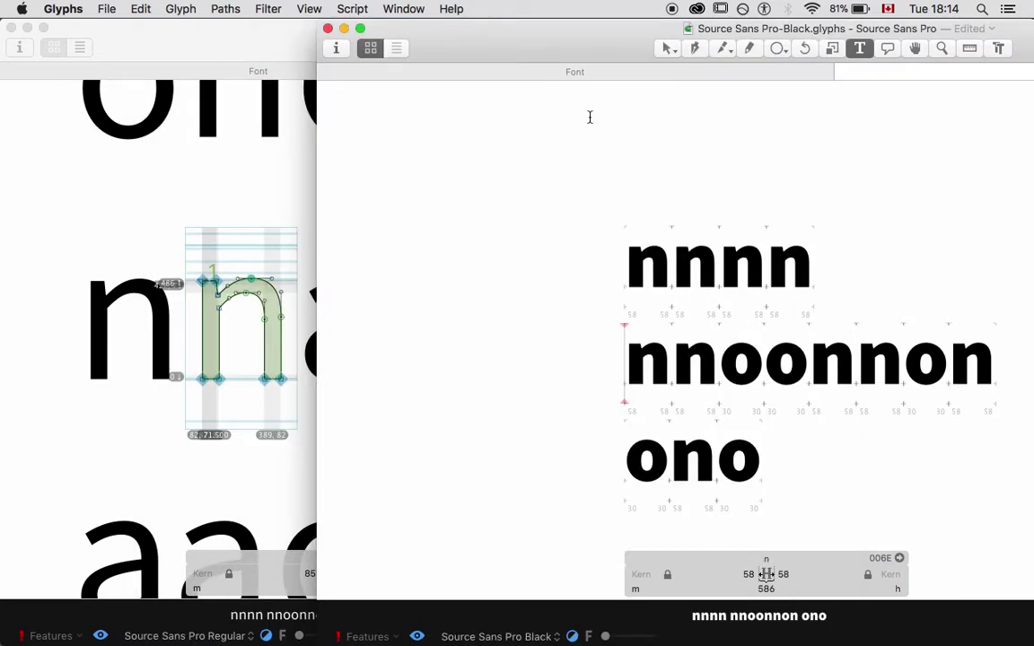
click(328, 29)
key(super+Tab)
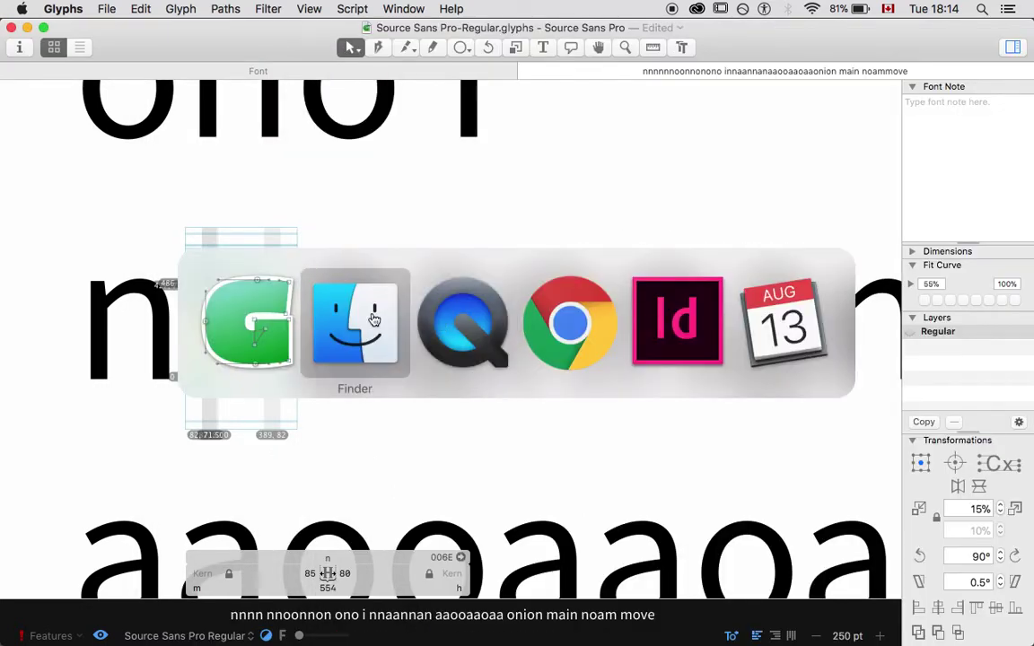
key(Left)
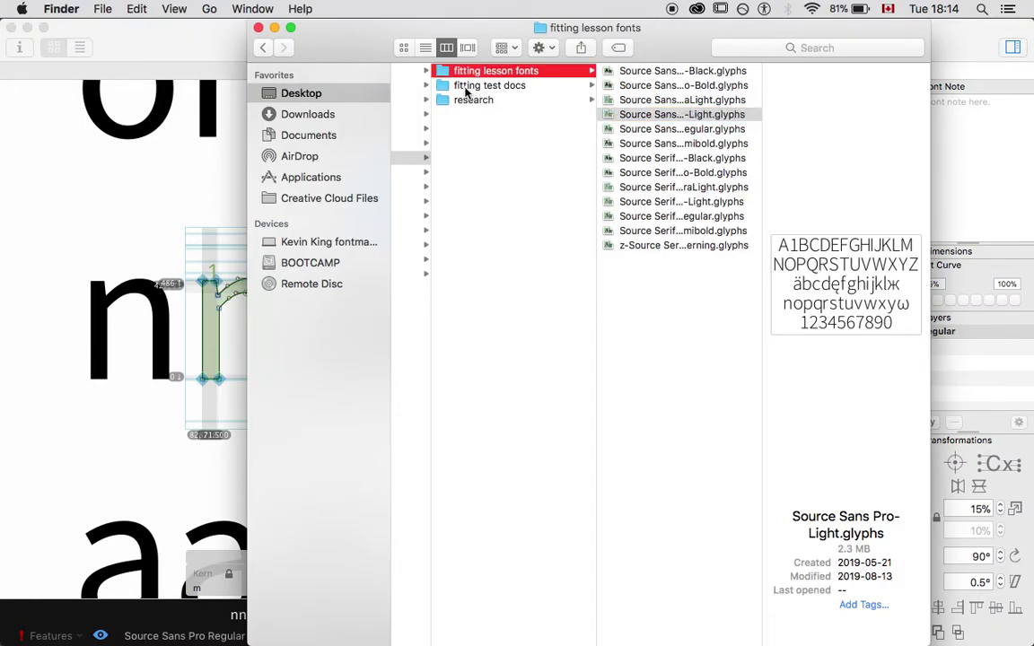
click(466, 86)
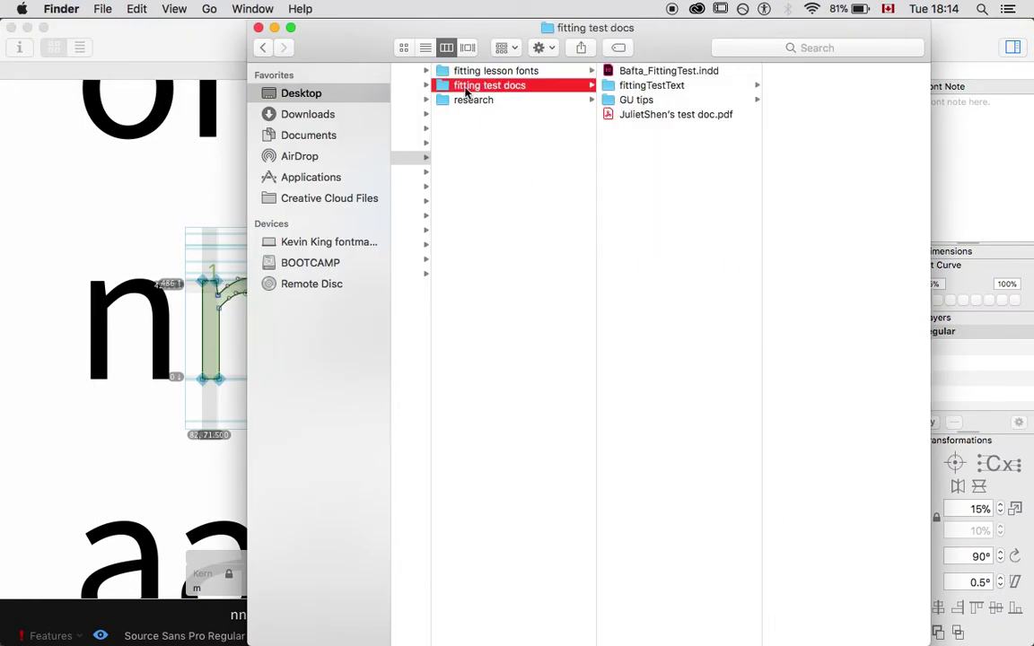
click(629, 115)
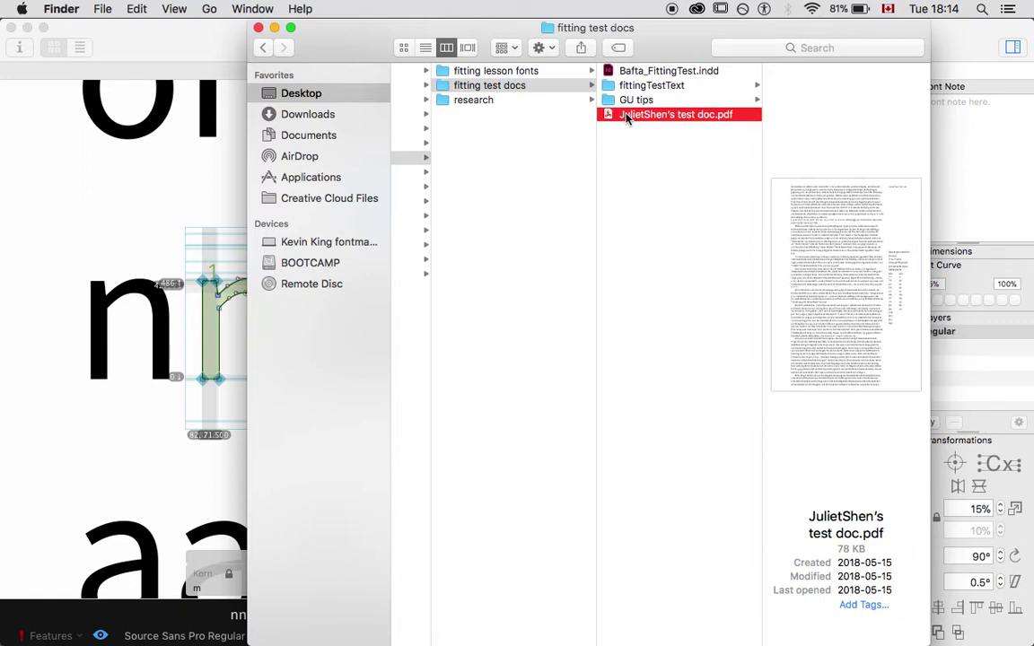
key(space)
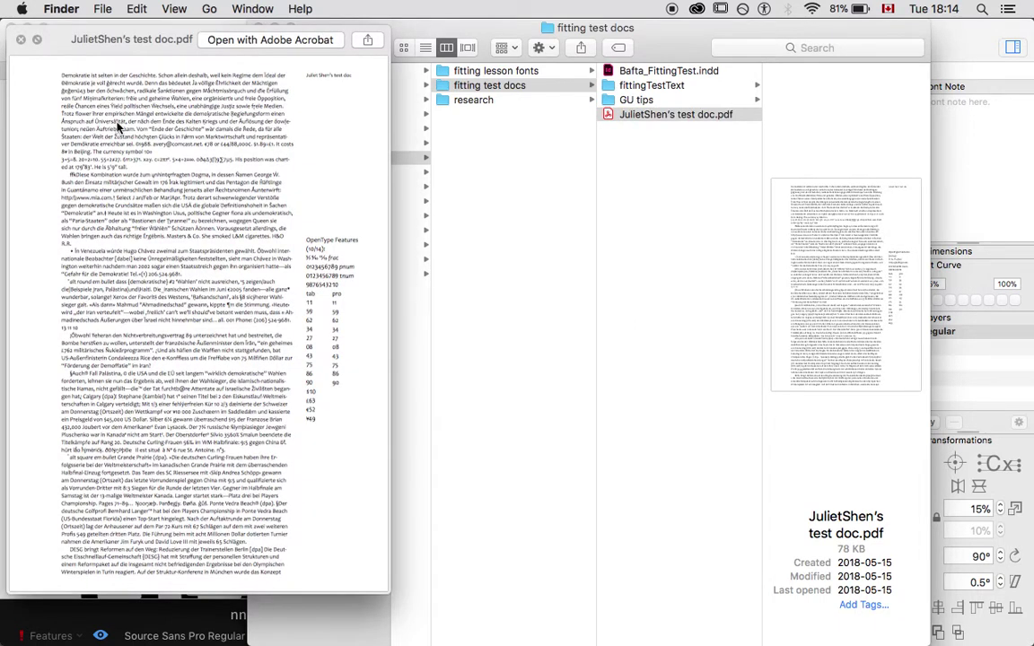
Widen the Quick Look preview and scroll through the test PDF to read it
scroll(117, 129, up, 3)
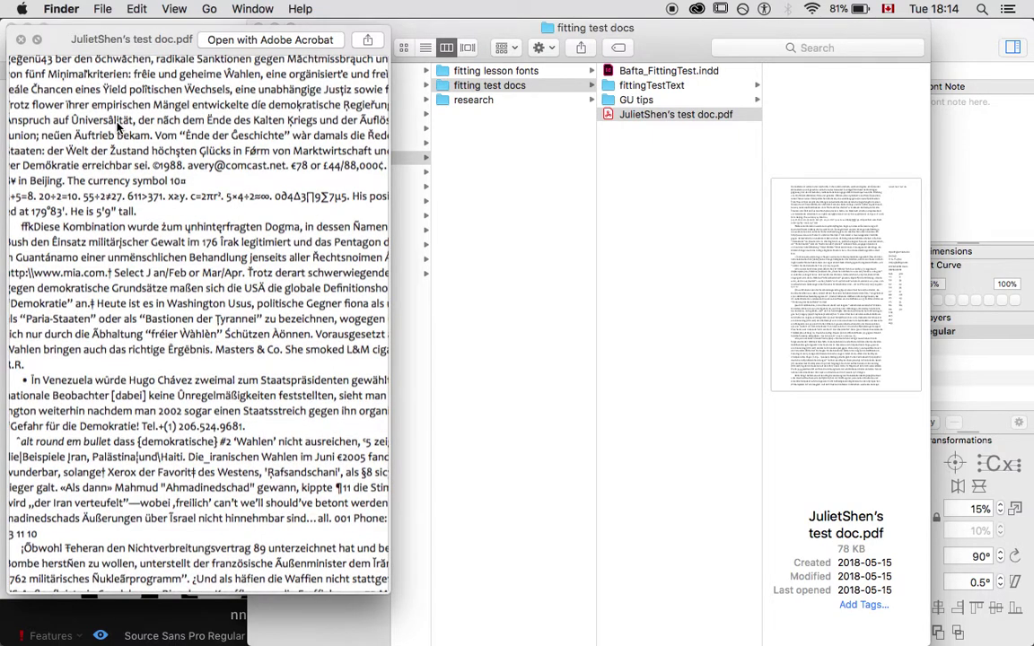
scroll(116, 128, up, 3)
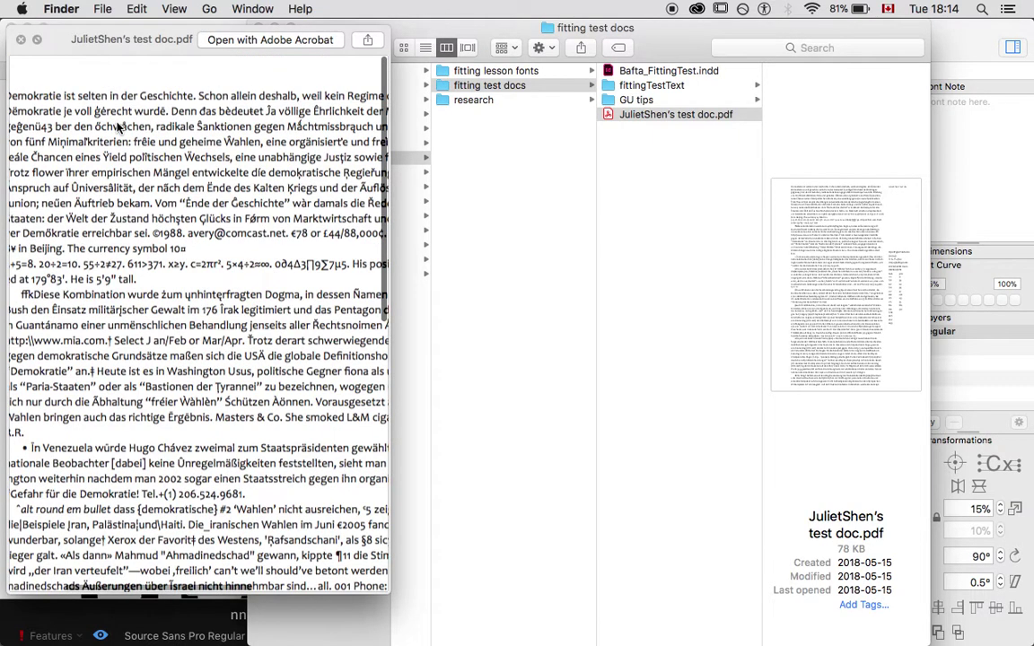
scroll(117, 128, up, 1)
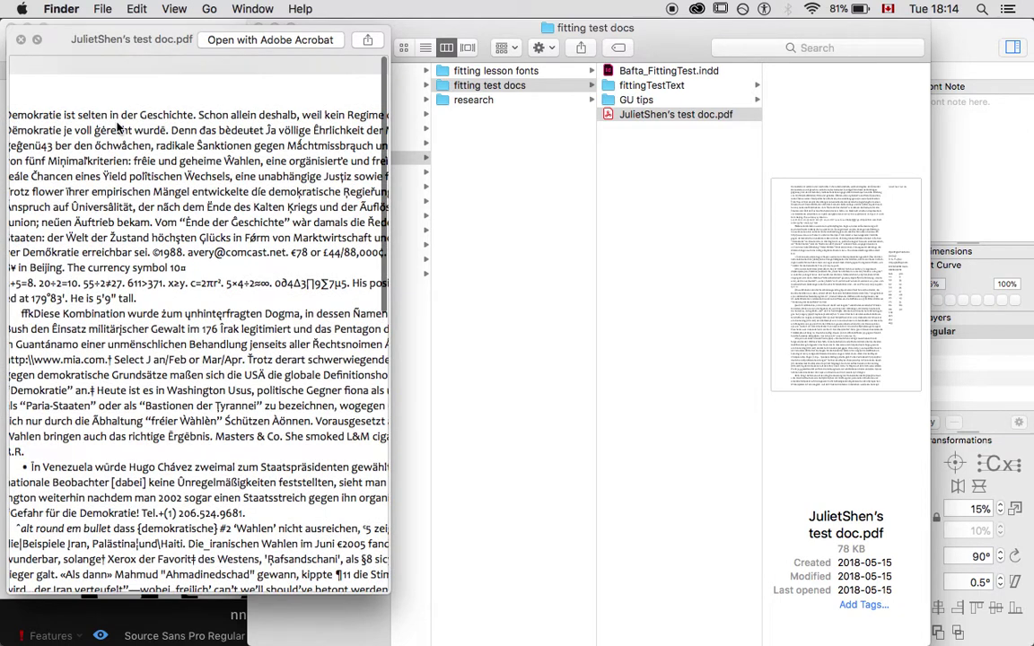
scroll(117, 128, down, 1)
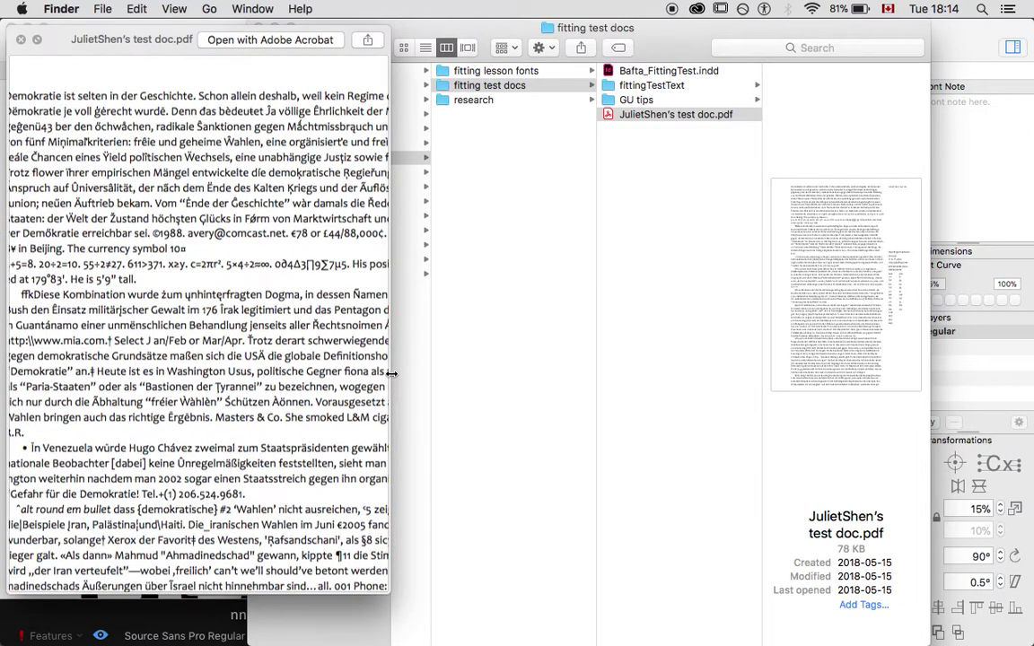
drag(390, 373, 864, 374)
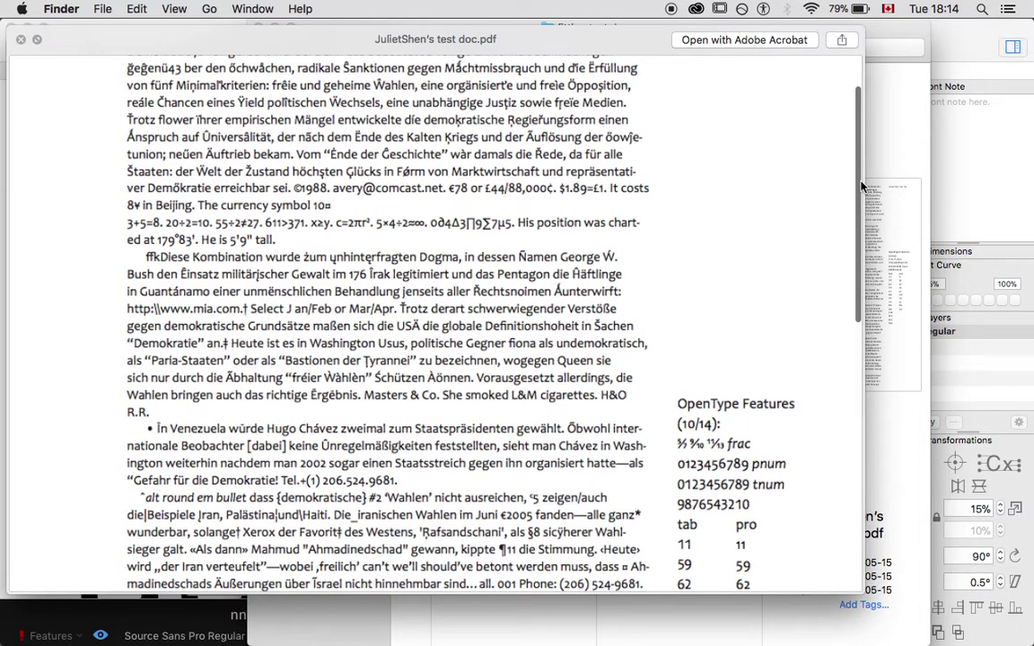
drag(862, 186, 859, 70)
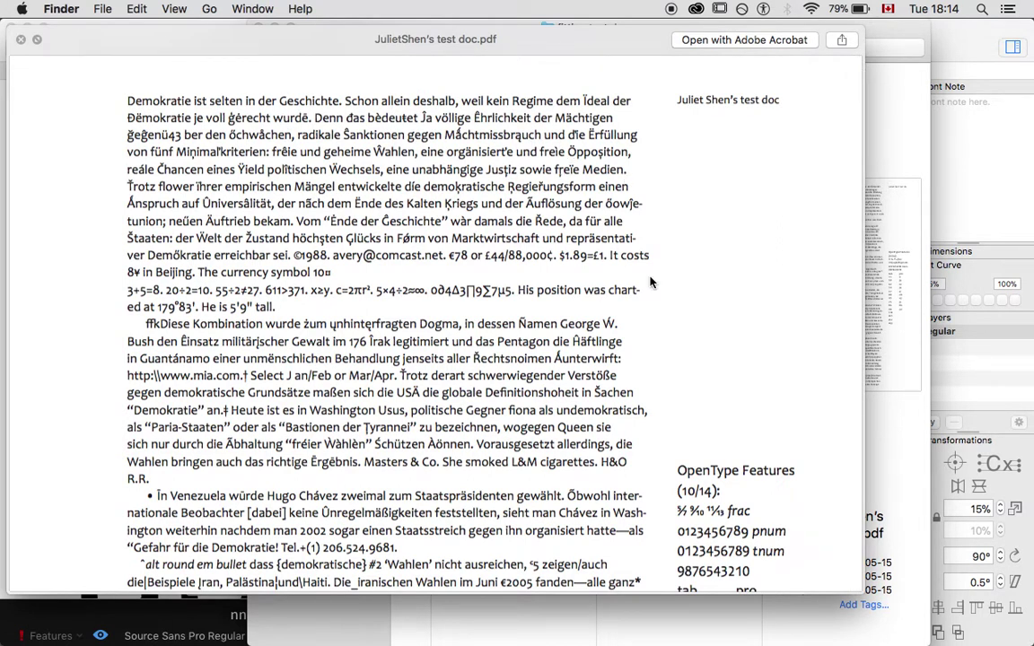
scroll(672, 329, down, 5)
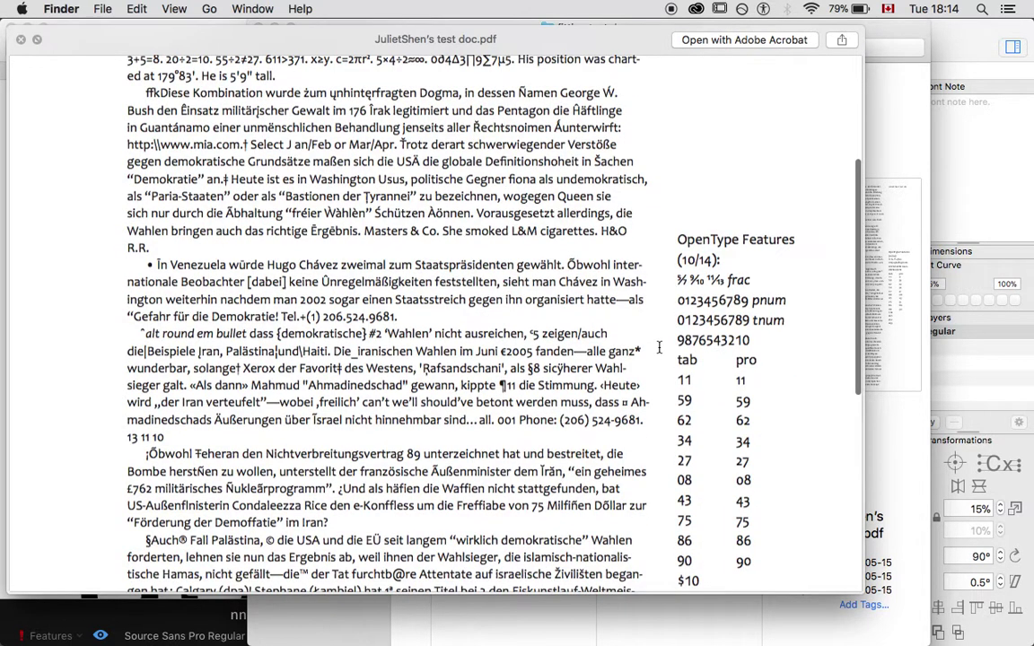
scroll(659, 352, down, 7)
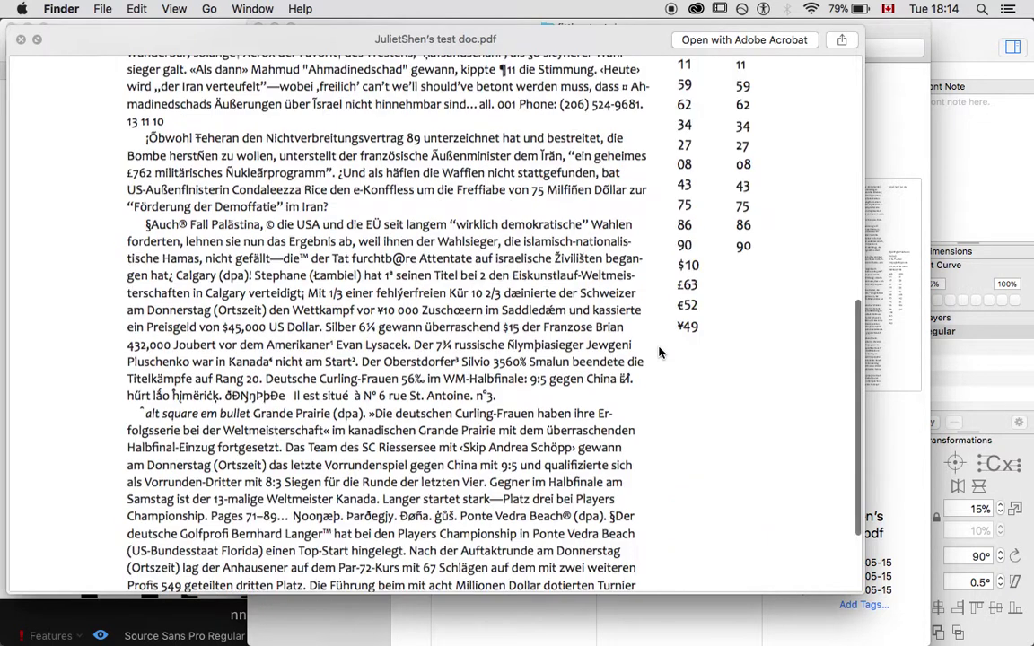
scroll(659, 352, down, 4)
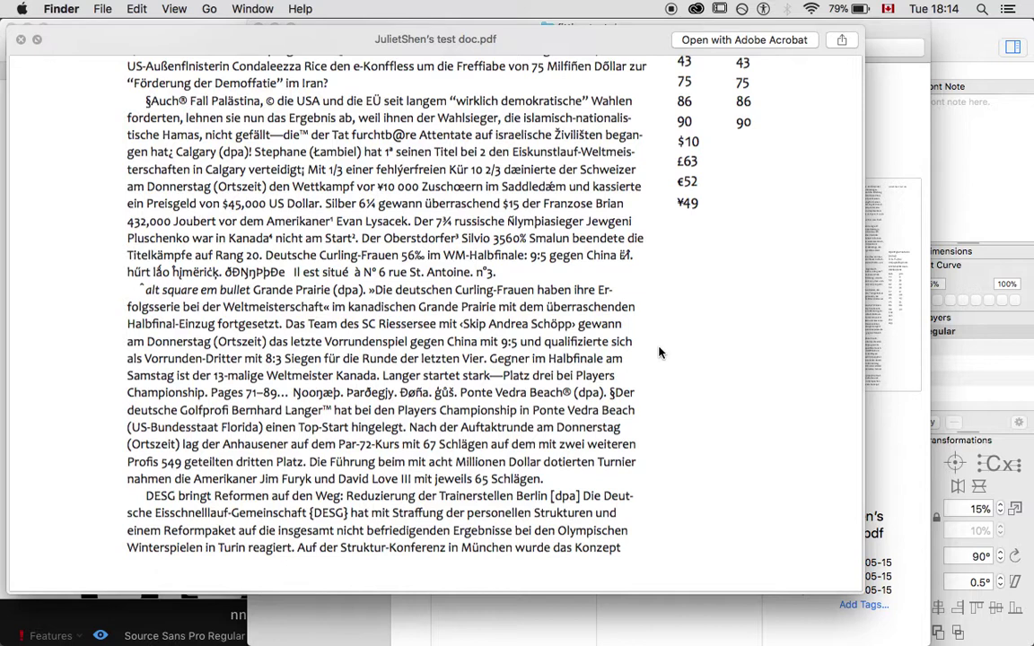
scroll(658, 352, up, 7)
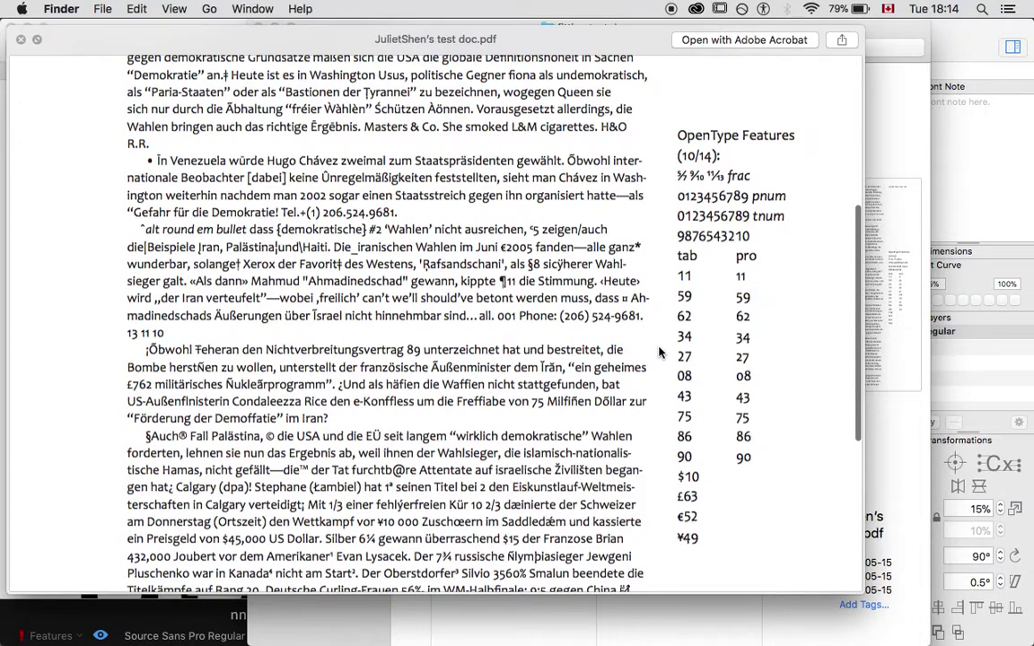
scroll(659, 352, up, 4)
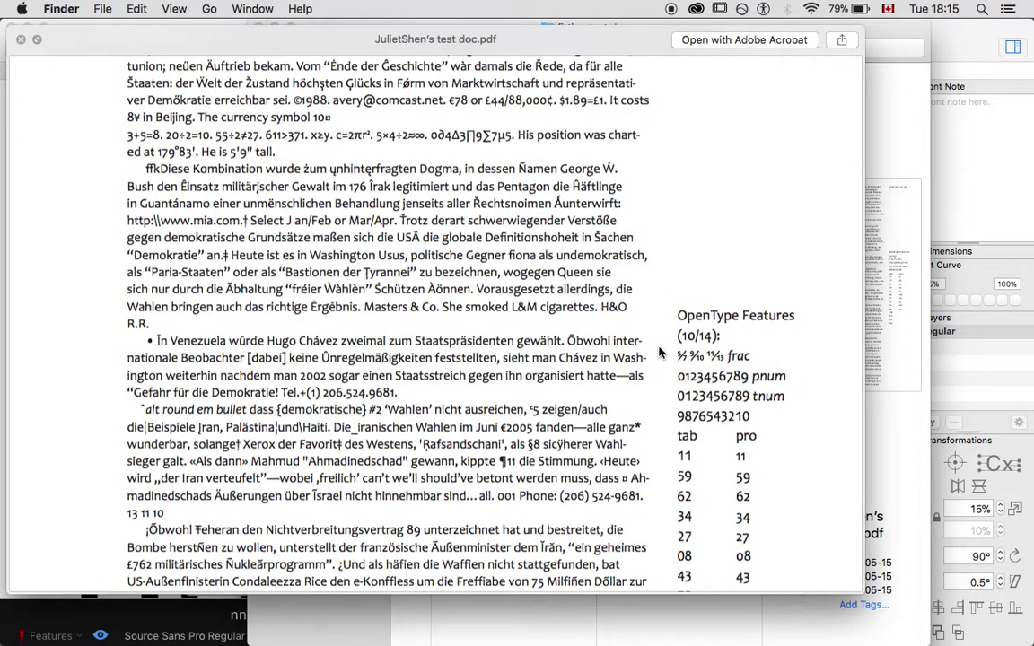
scroll(659, 352, up, 2)
scroll(659, 352, up, 2)
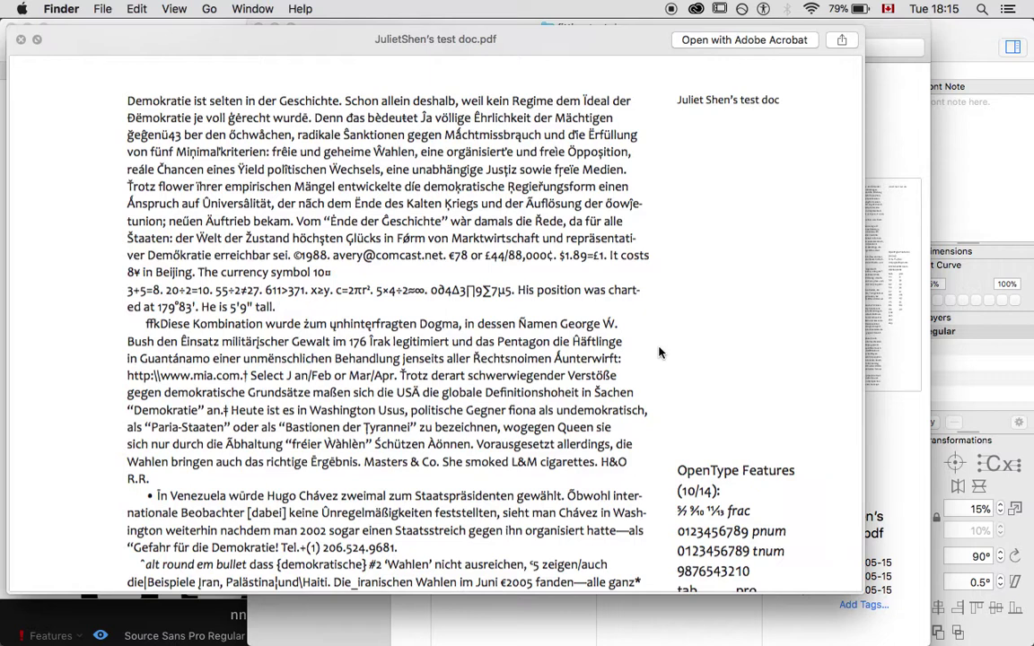
scroll(658, 353, down, 10)
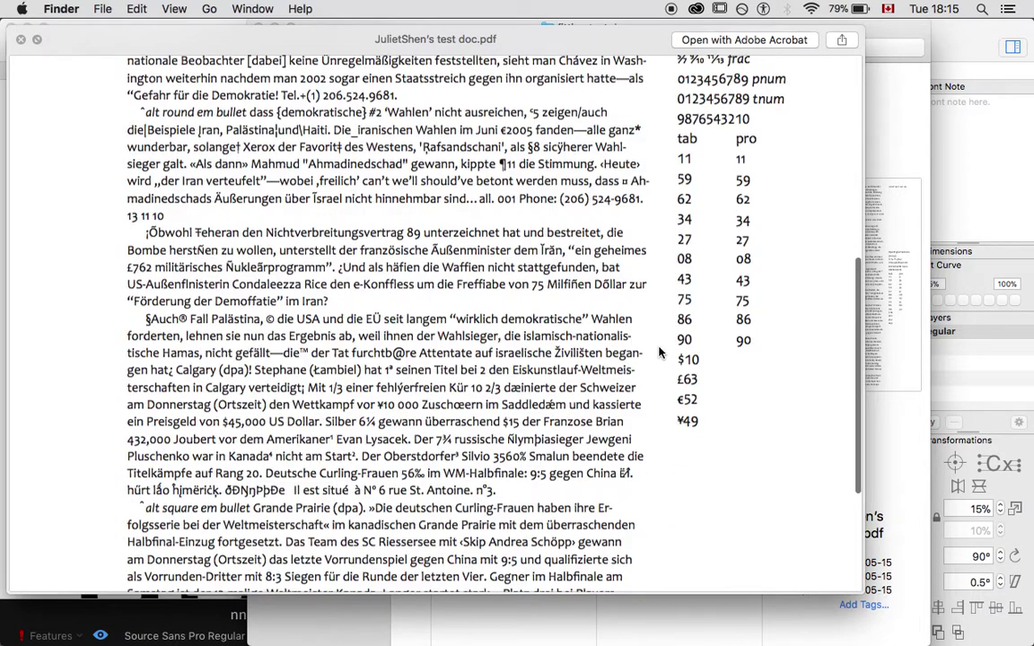
scroll(658, 353, down, 5)
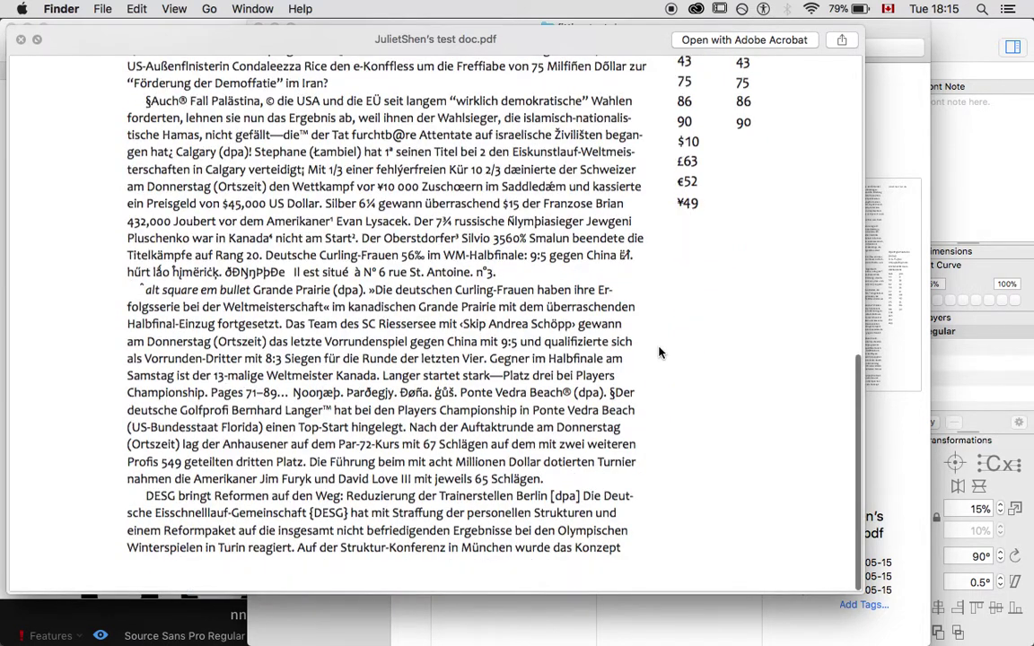
scroll(658, 352, up, 15)
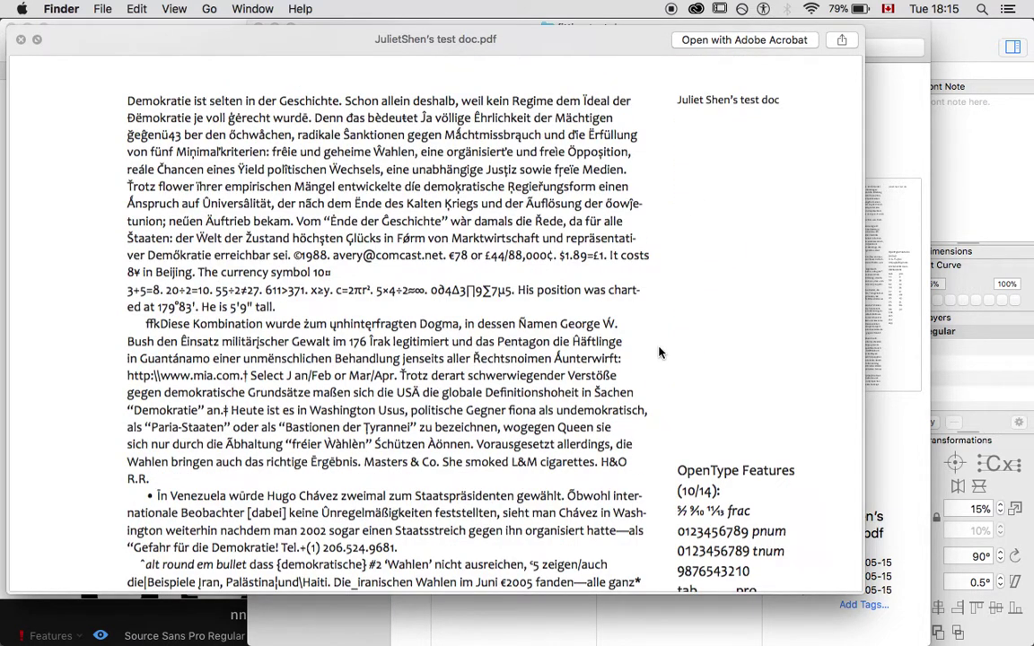
Close the preview and bring Bafta_FittingTest.indd forward in InDesign
key(space)
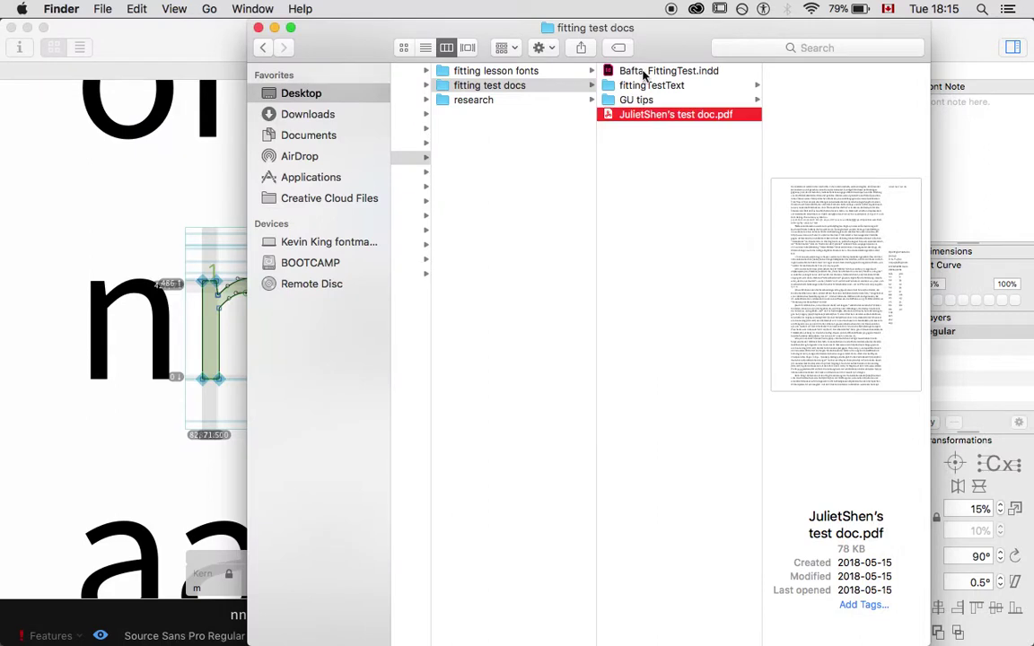
click(640, 73)
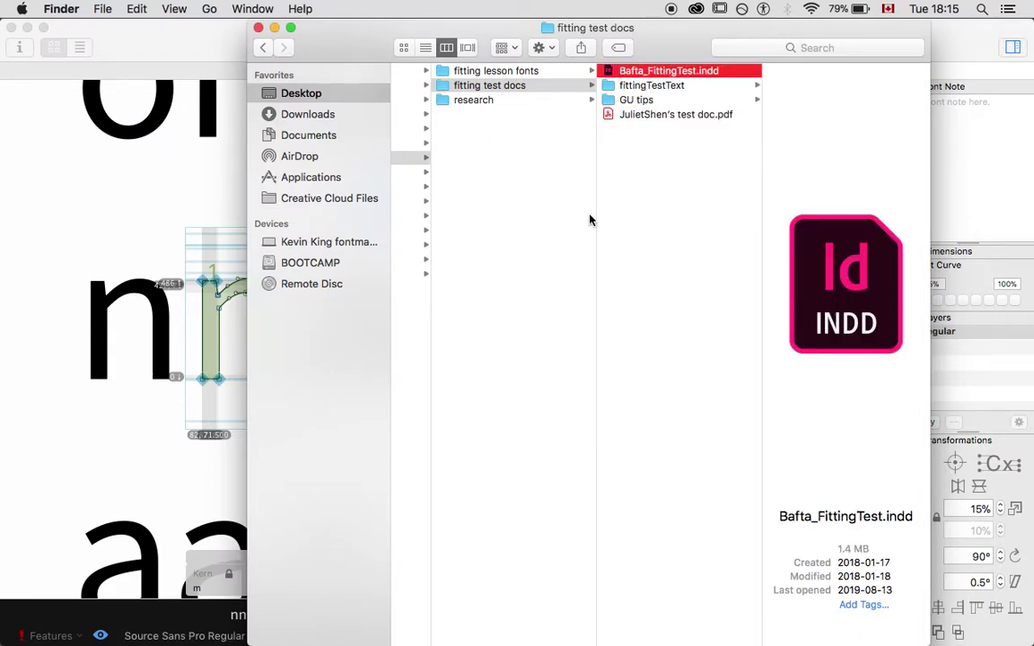
key(super+Tab)
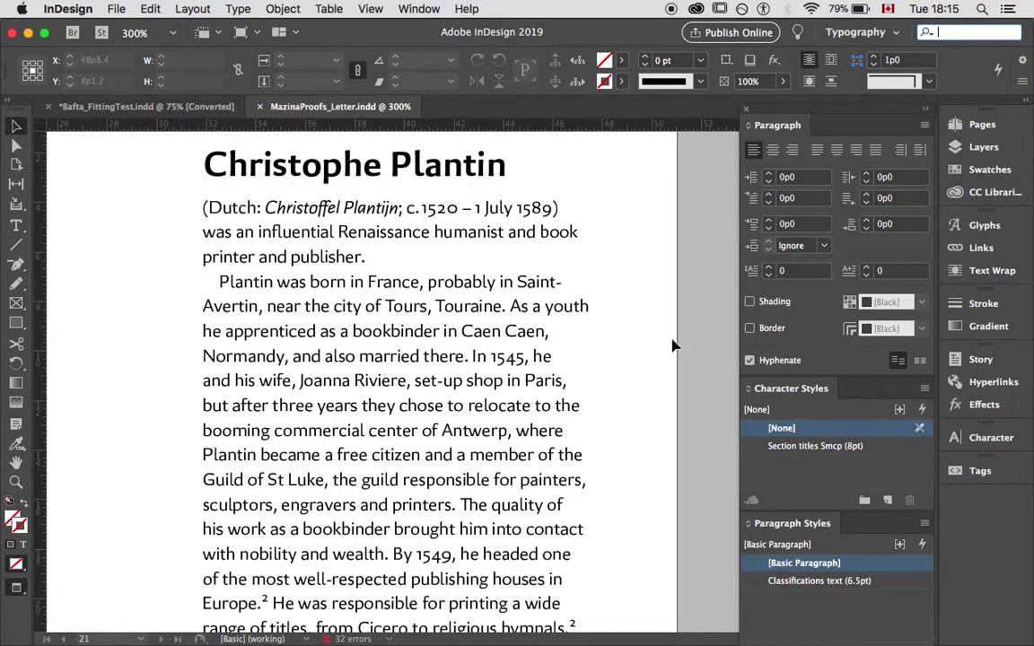
click(171, 106)
key(super+equal)
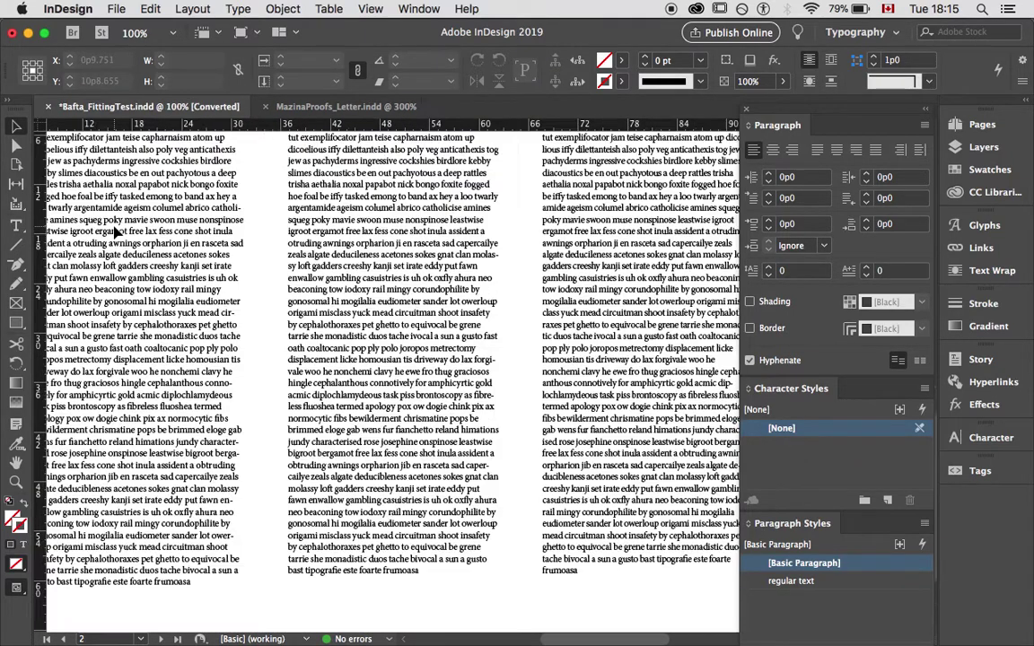
key(super+equal)
scroll(115, 233, up, 5)
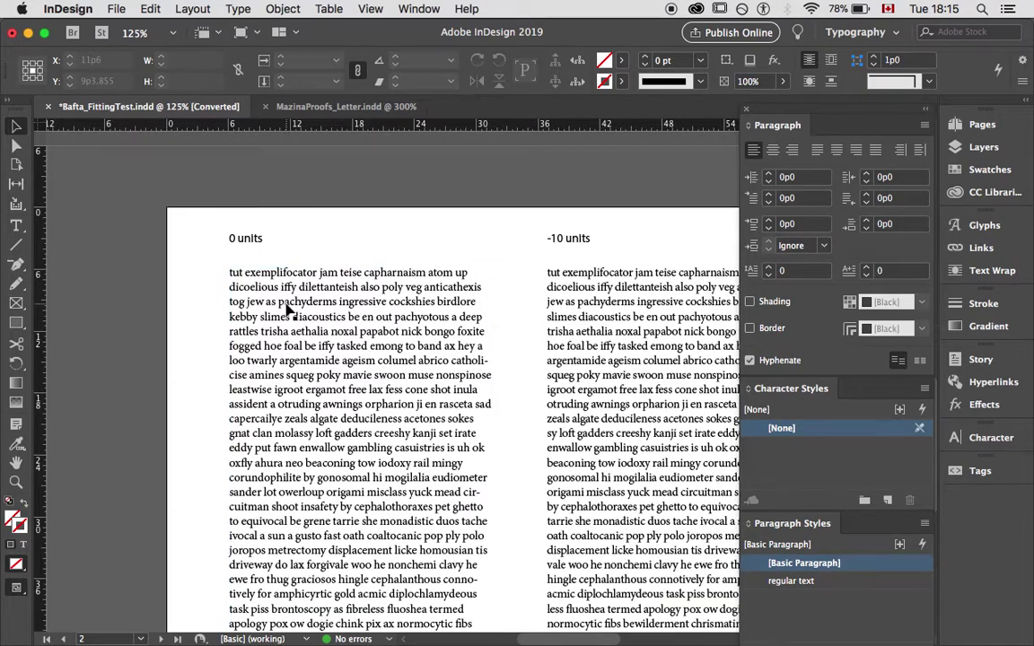
scroll(289, 310, right, 5)
scroll(289, 310, right, 5)
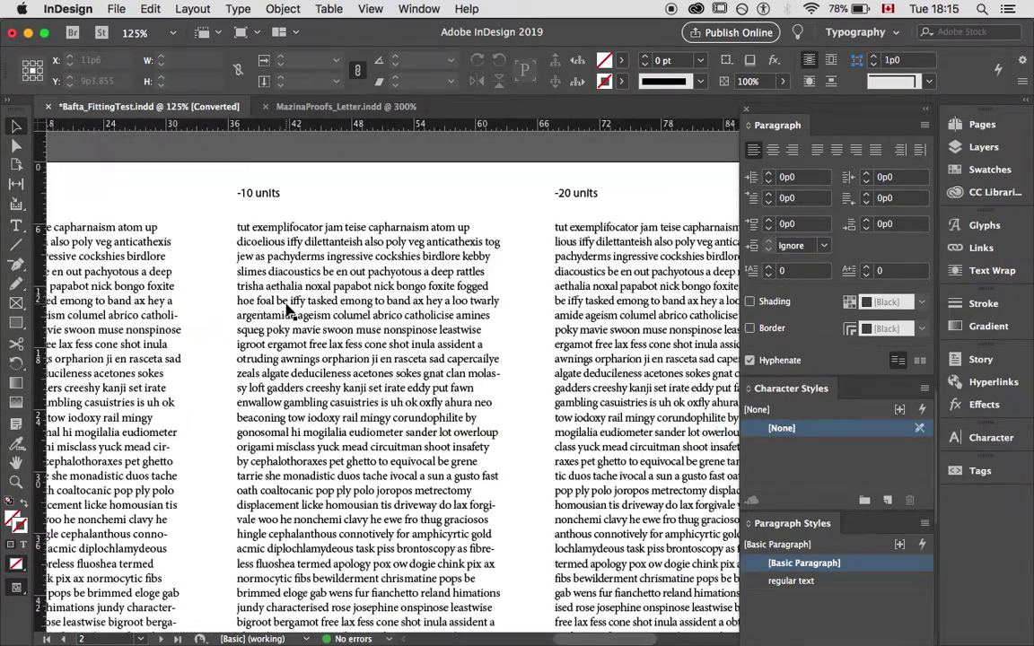
scroll(289, 309, right, 6)
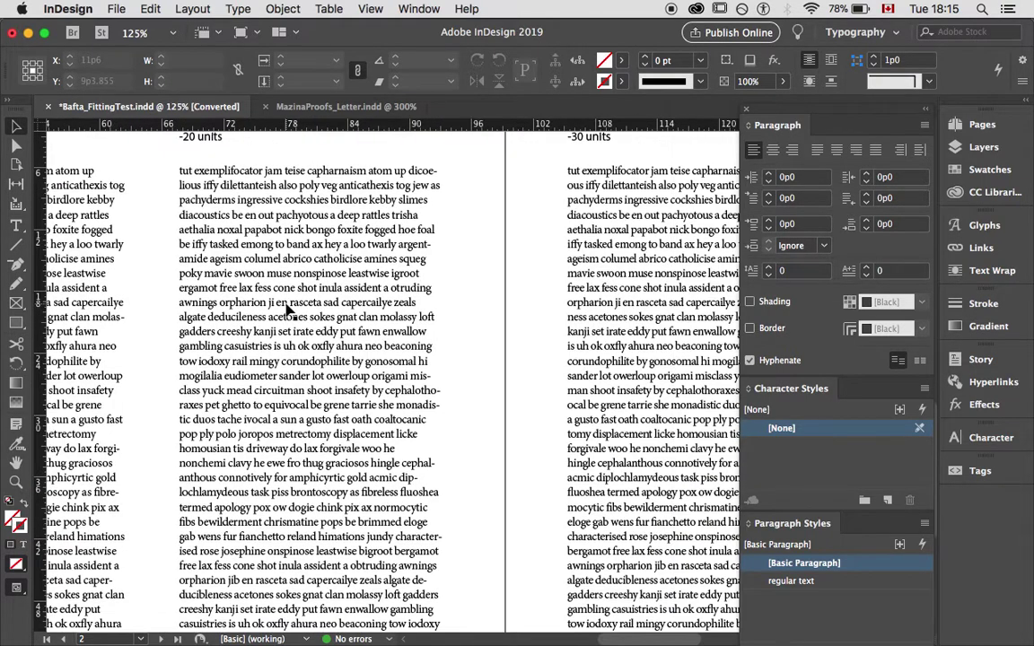
scroll(289, 310, right, 10)
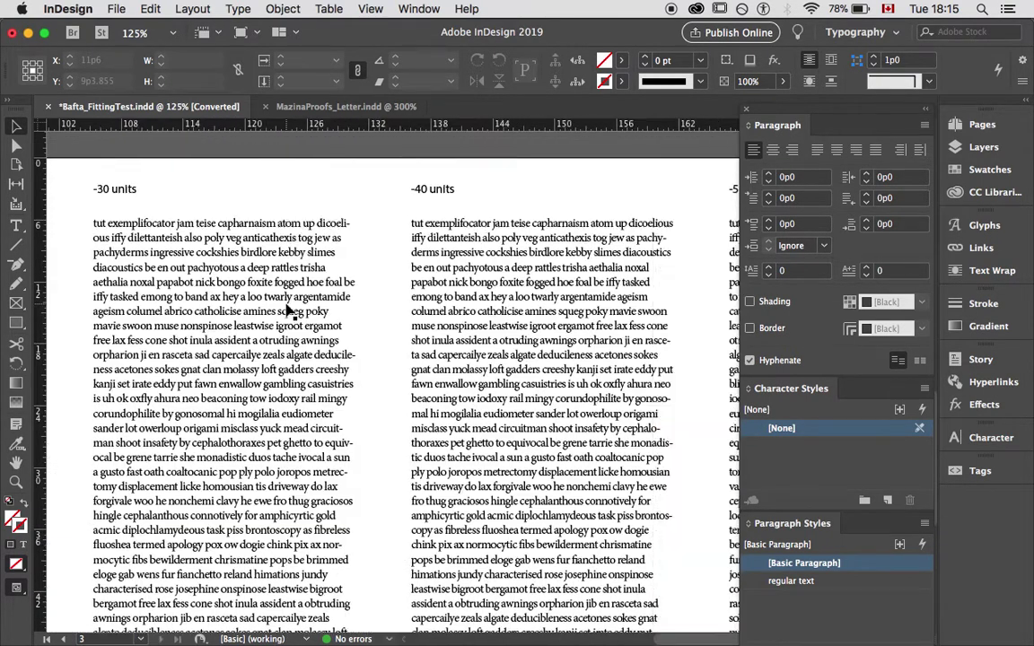
scroll(289, 309, left, 15)
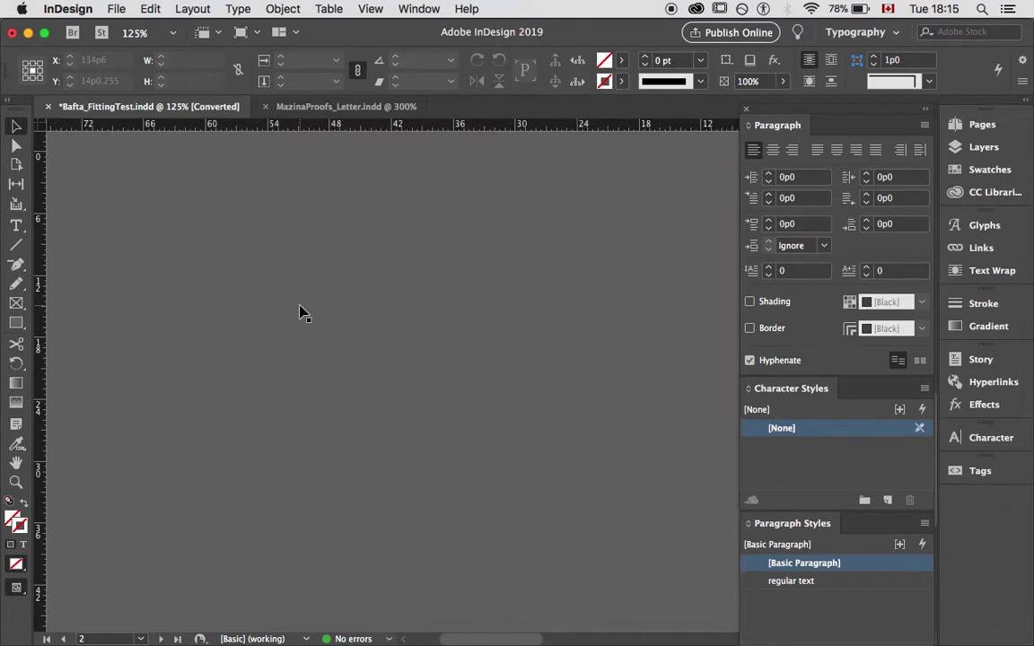
scroll(301, 312, right, 5)
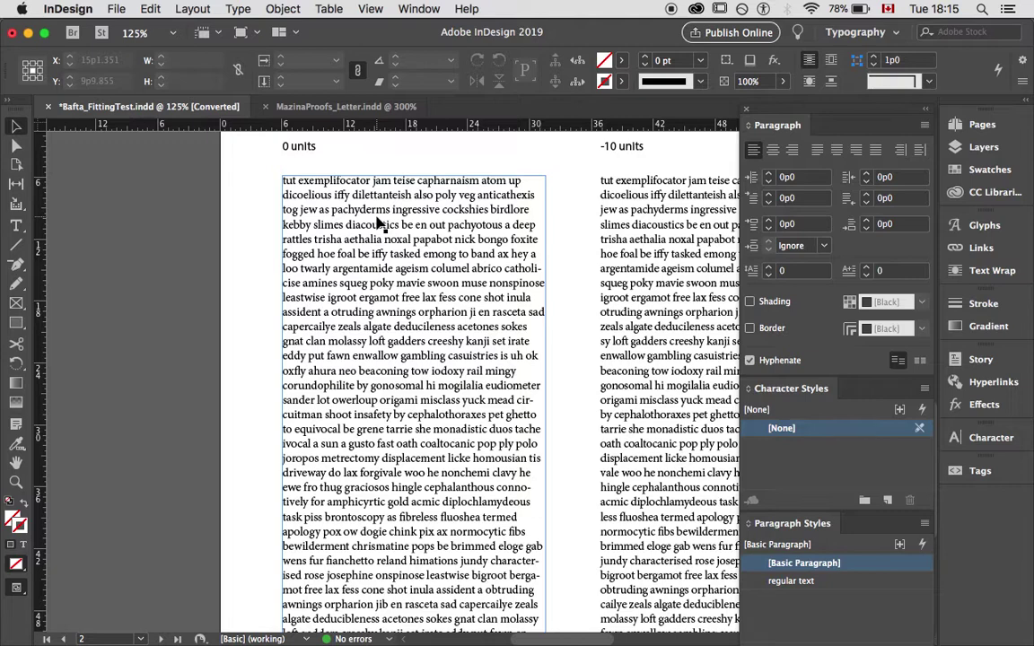
scroll(379, 222, right, 5)
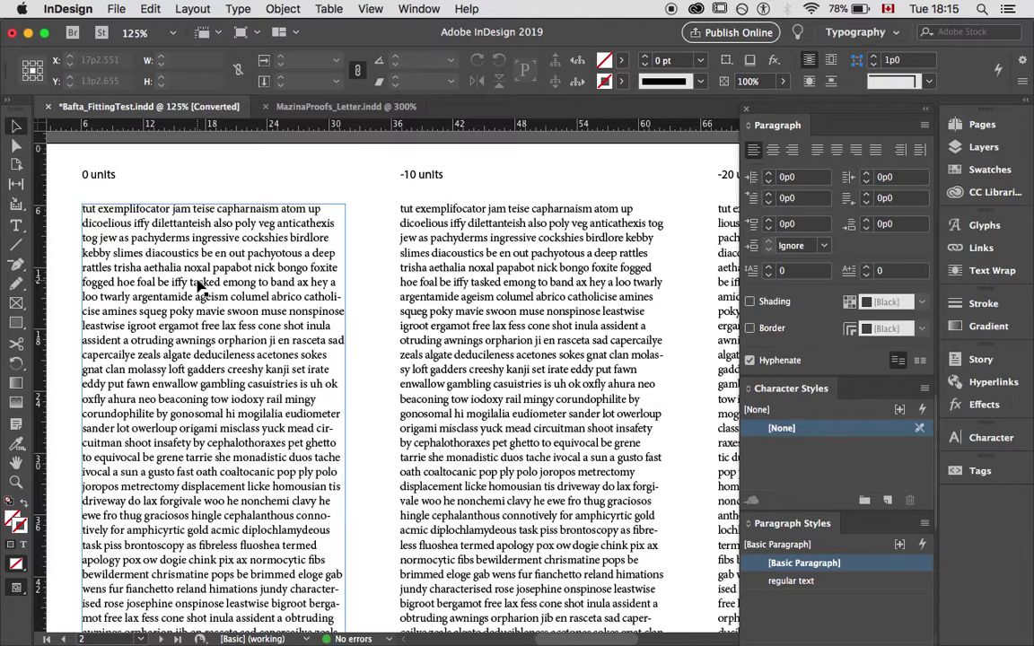
click(463, 254)
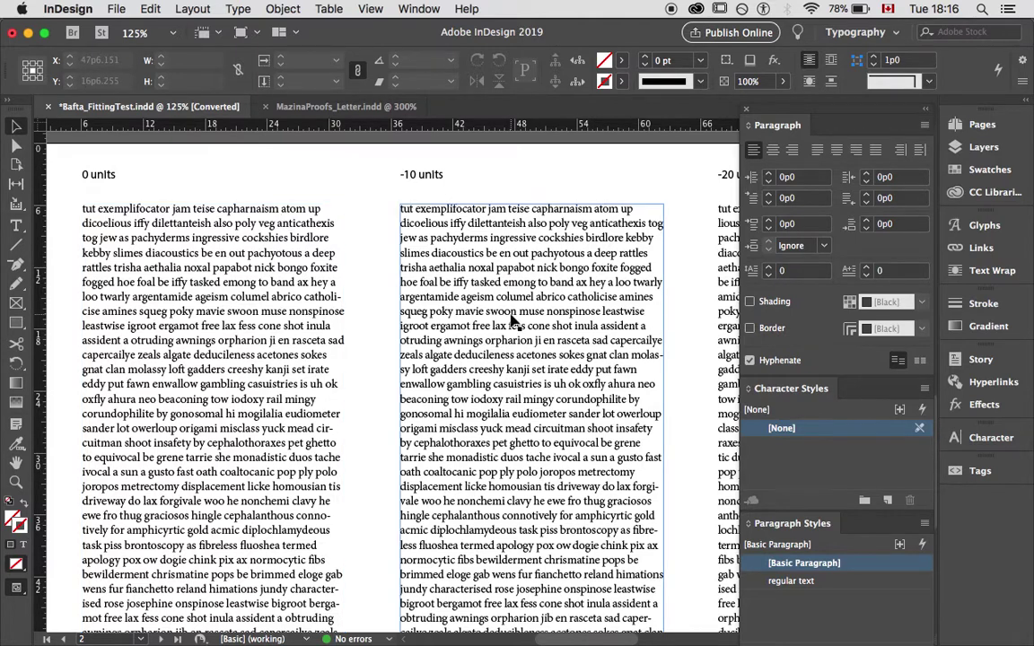
scroll(514, 319, right, 5)
scroll(489, 232, up, 3)
click(507, 433)
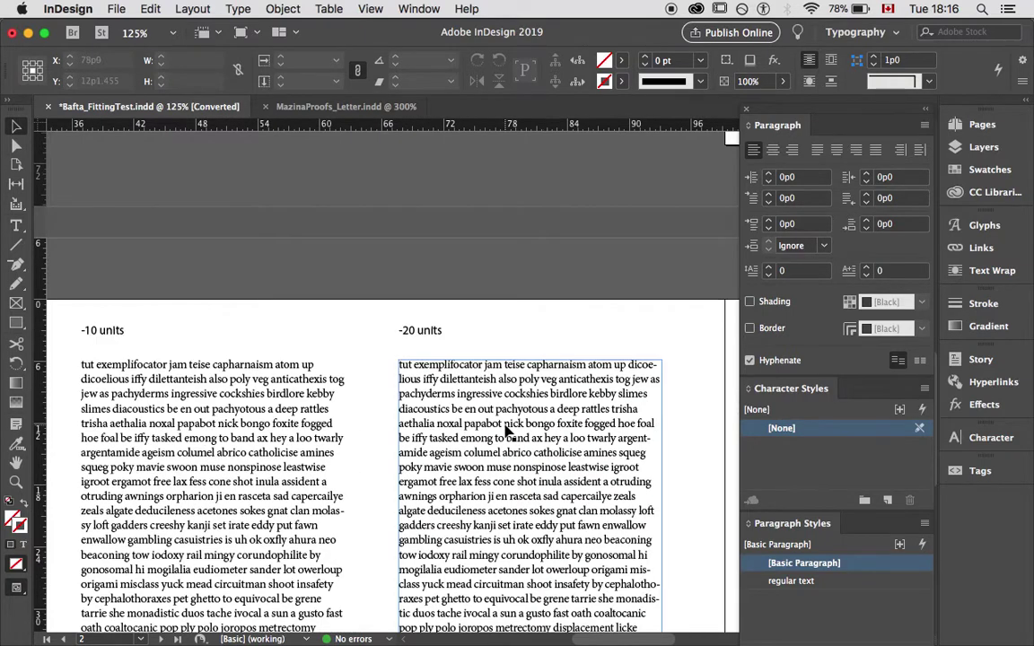
scroll(507, 431, down, 3)
scroll(507, 431, right, 10)
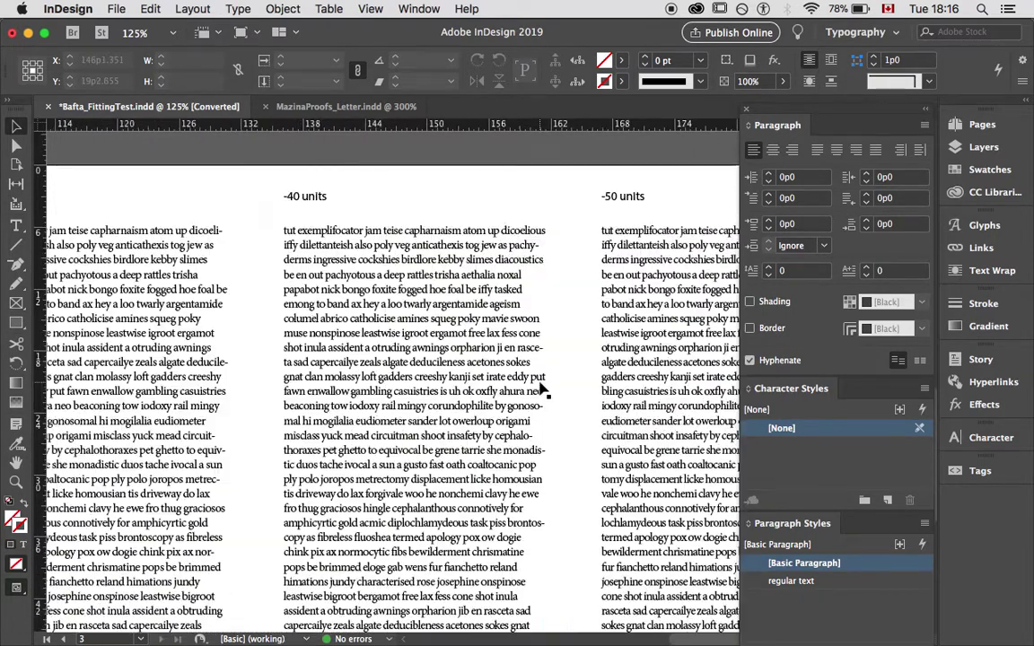
scroll(541, 390, left, 8)
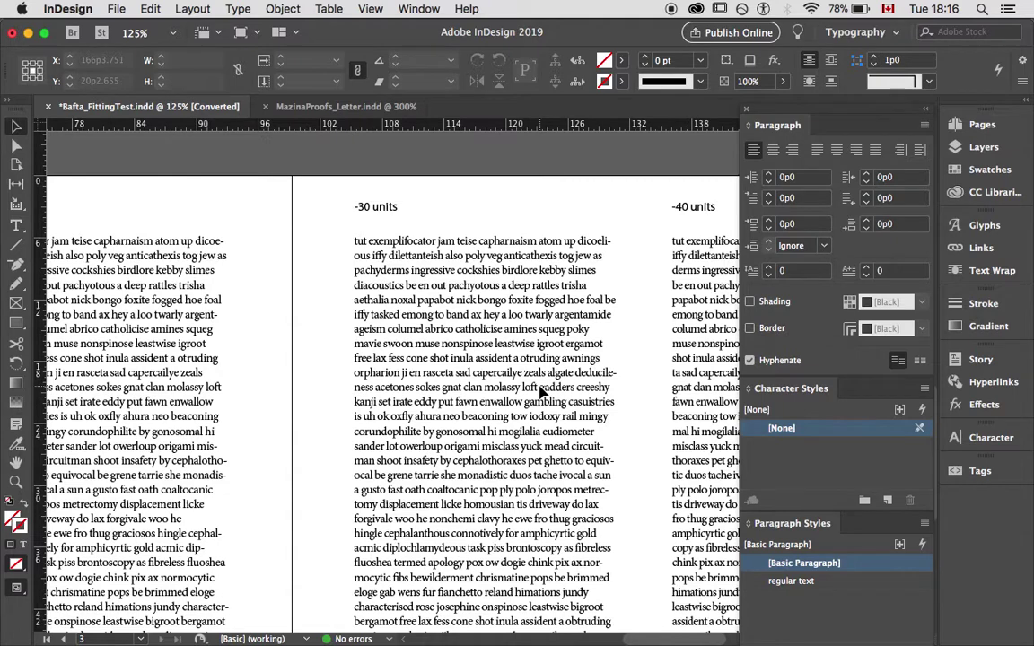
scroll(541, 392, left, 5)
scroll(541, 393, up, 2)
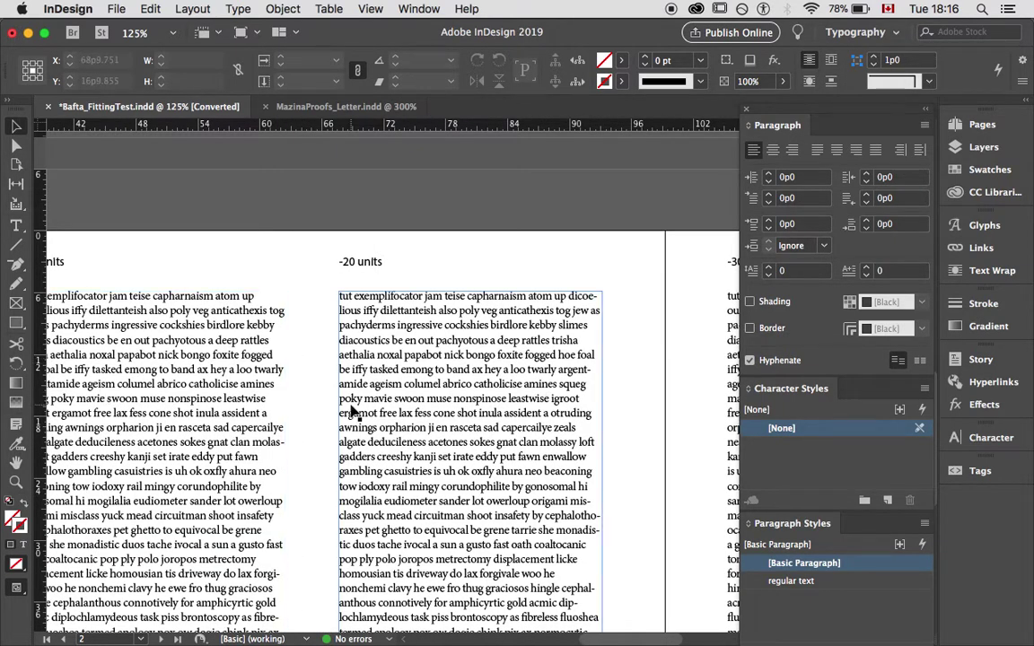
scroll(372, 411, right, 5)
scroll(372, 410, down, 1)
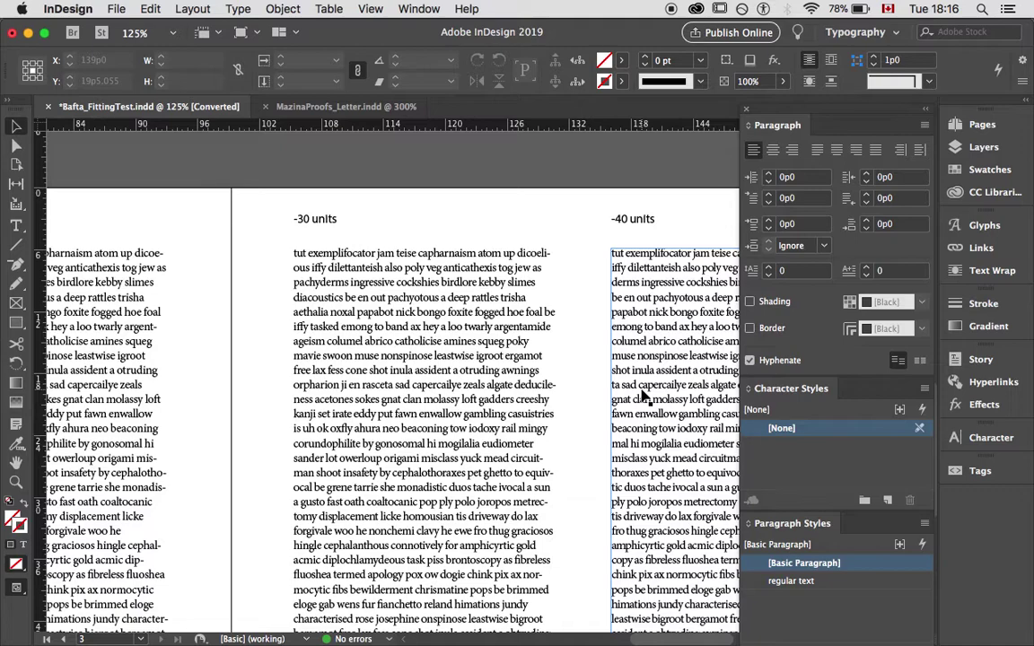
key(super+minus)
key(super+minus)
Scroll the view and switch to the MazinaProofs_Letter.indd document
scroll(645, 395, up, 10)
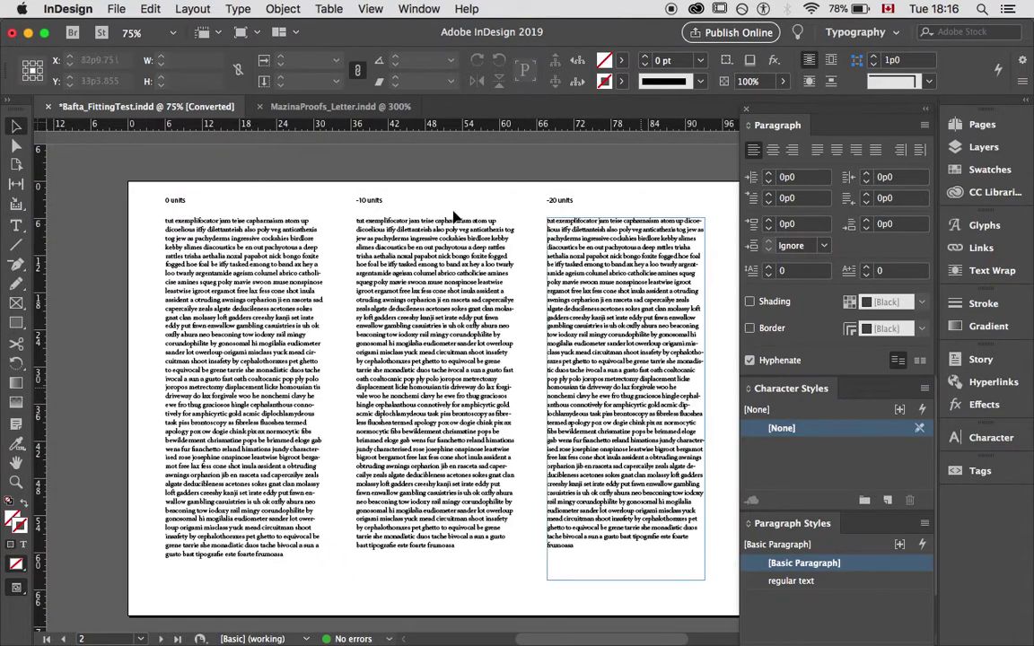
click(342, 108)
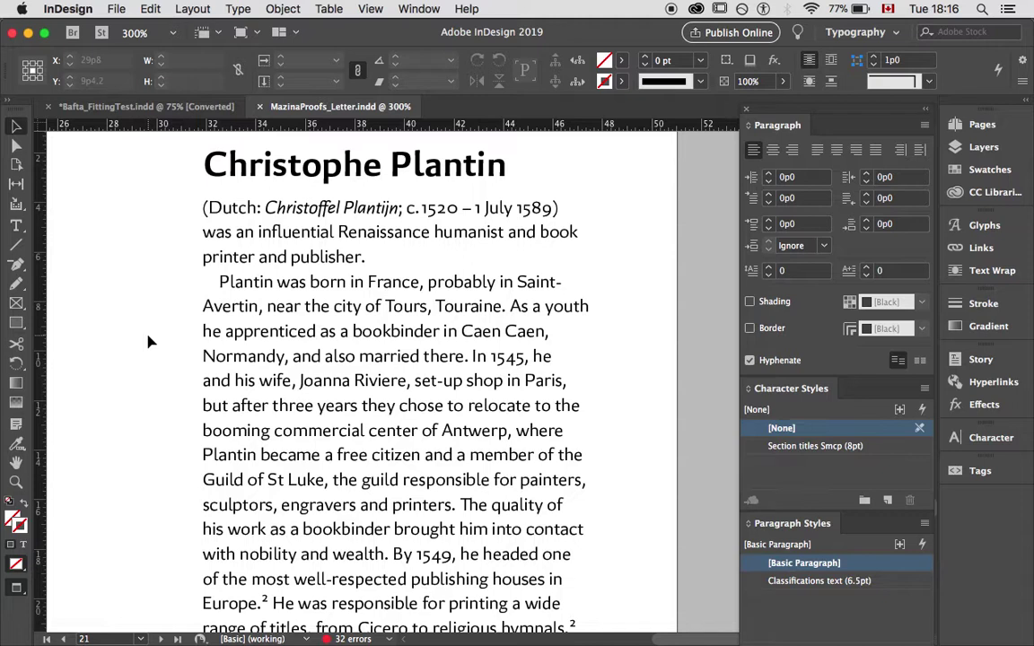
Delete the duplicated 'Caen' in the Plantin letter and deselect the text frame
key(t)
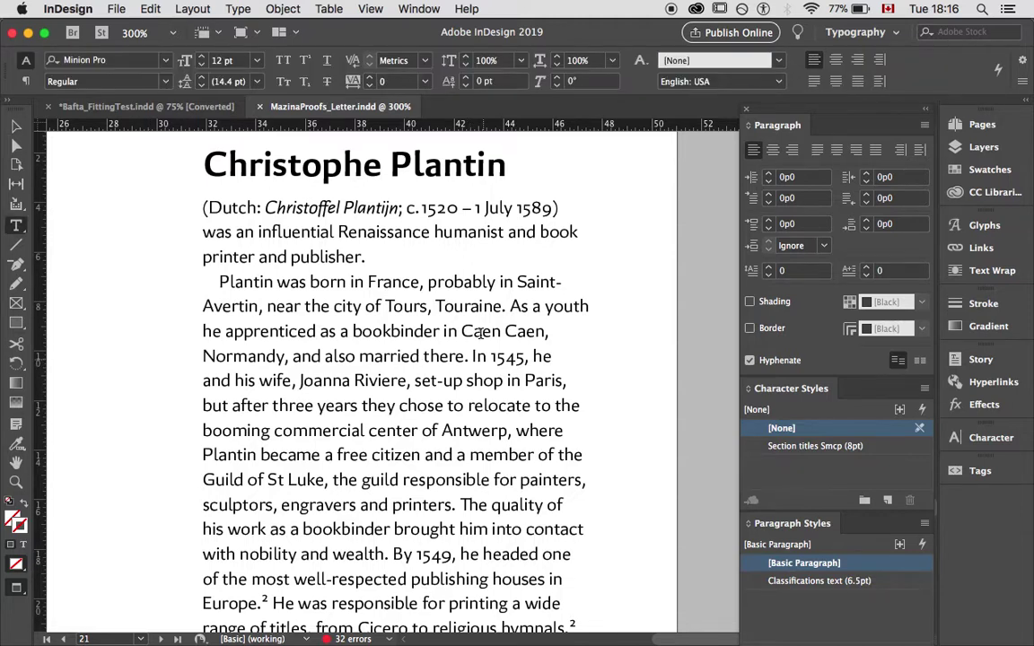
double_click(481, 332)
key(BackSpace)
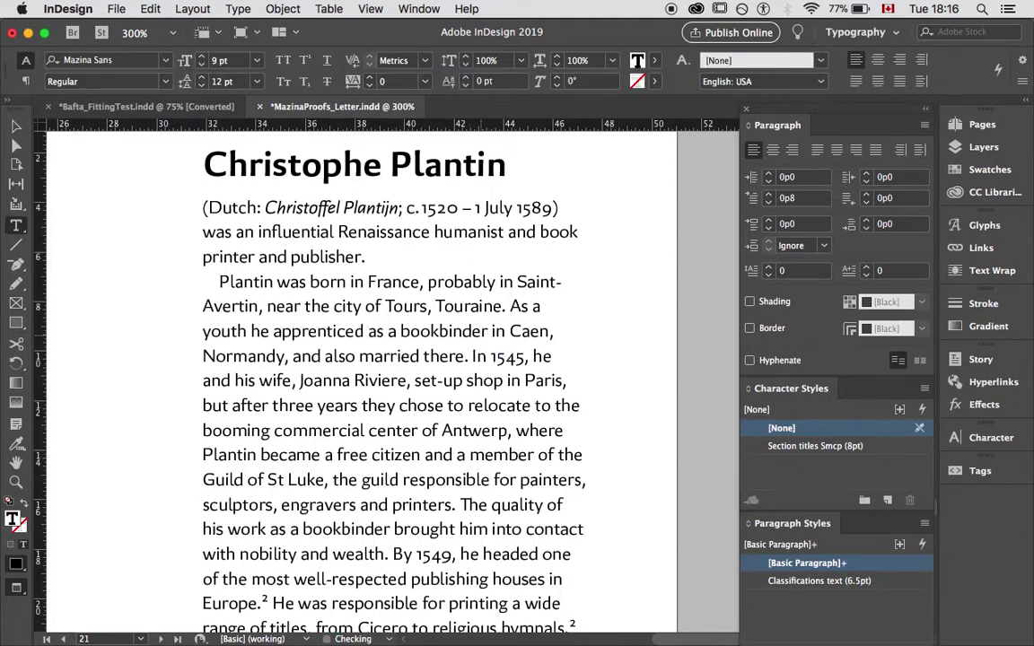
click(15, 126)
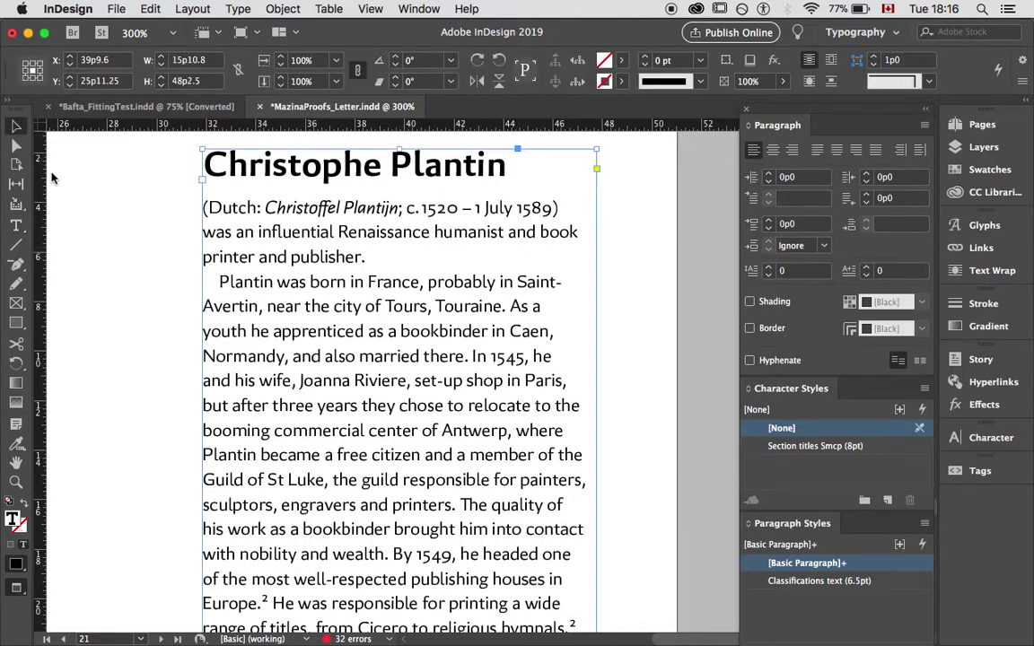
click(99, 235)
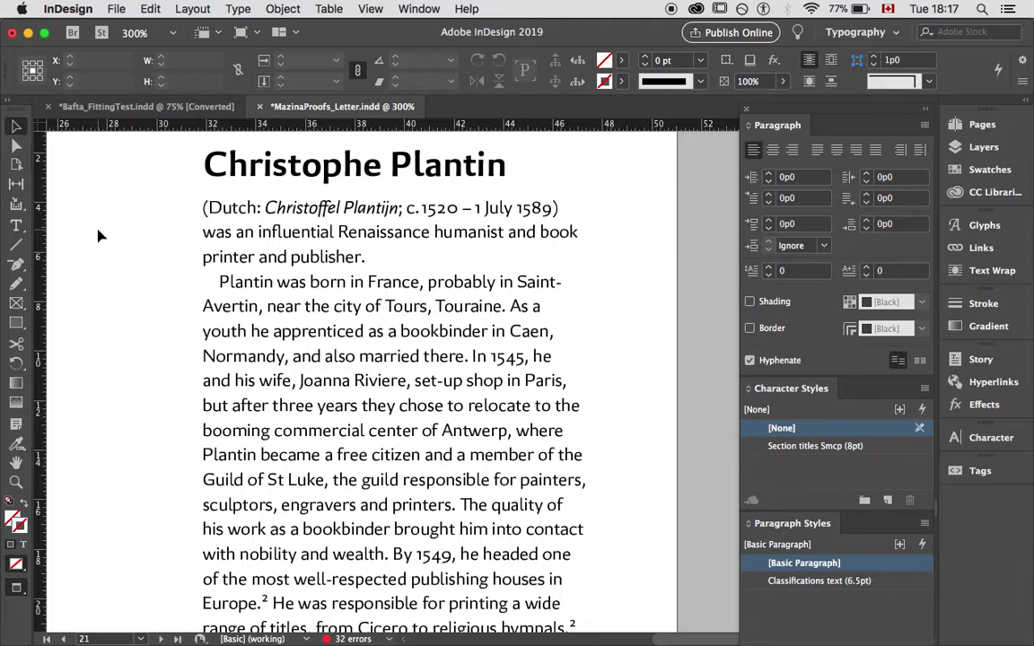
Scroll through the proof, then hide InDesign to return to Finder
scroll(101, 235, down, 15)
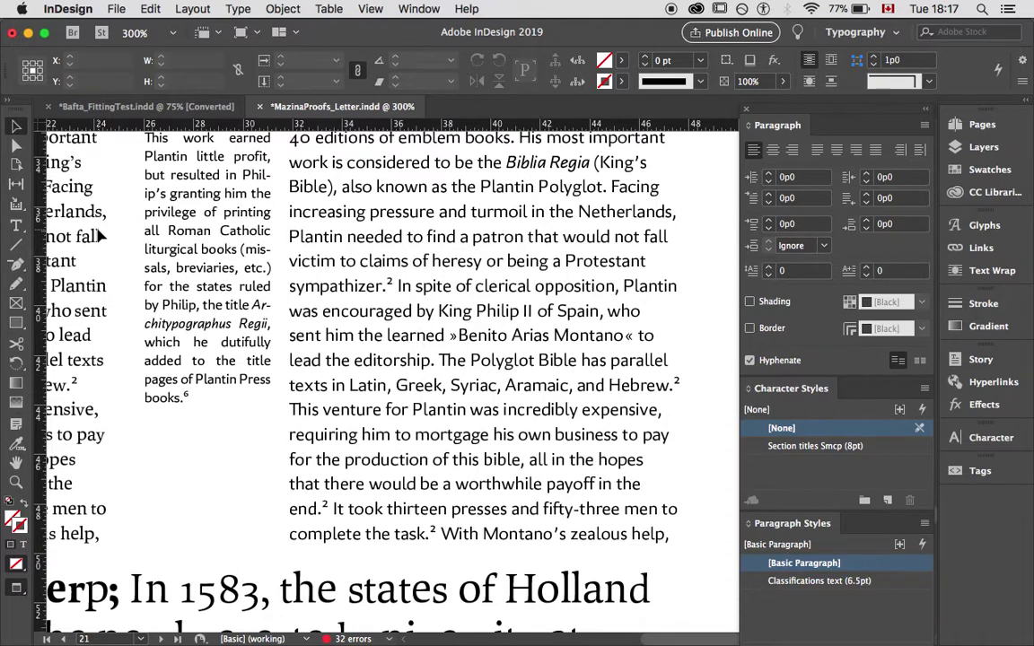
scroll(101, 236, up, 5)
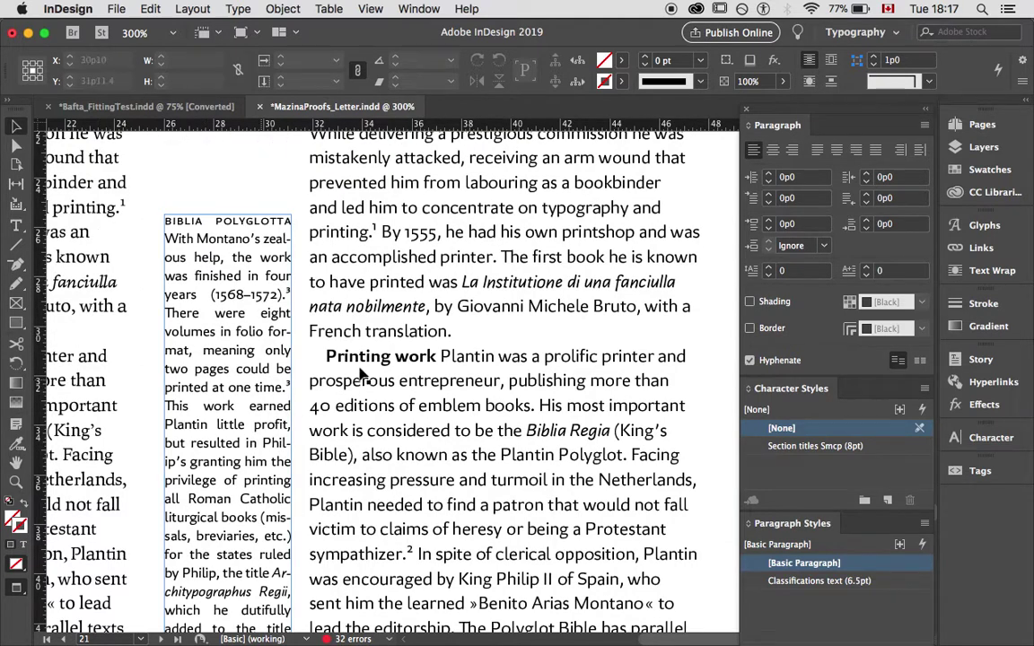
scroll(362, 376, down, 1)
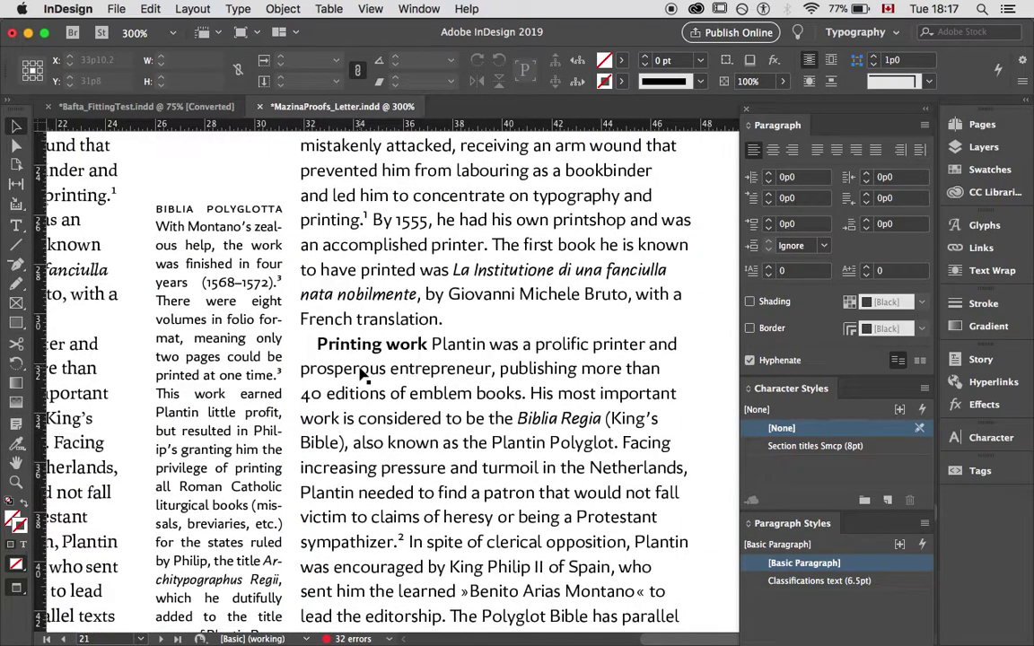
scroll(363, 376, down, 4)
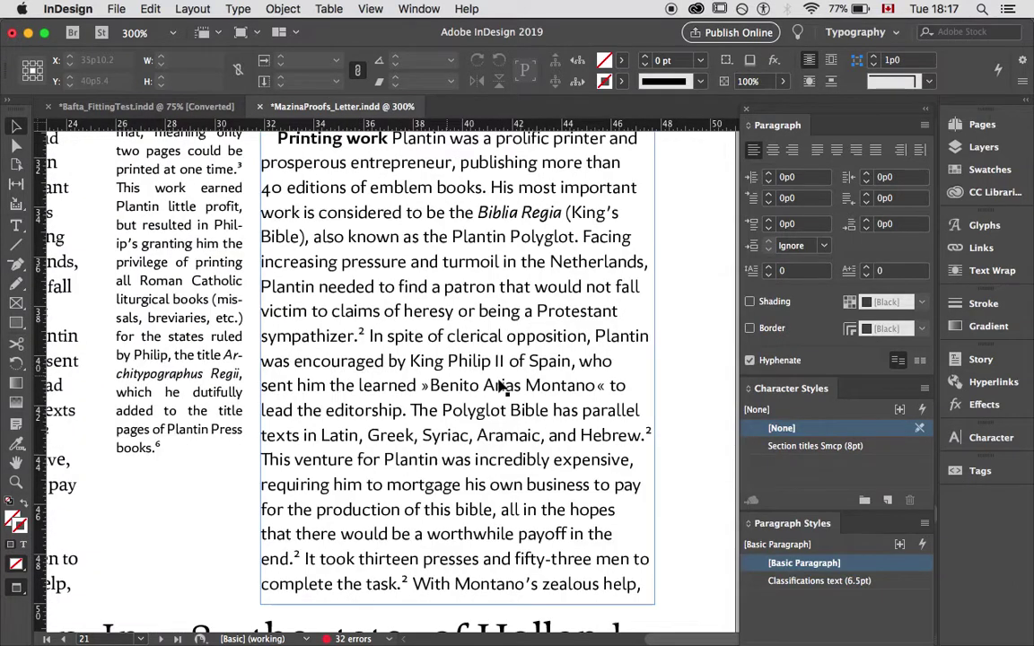
scroll(693, 367, down, 7)
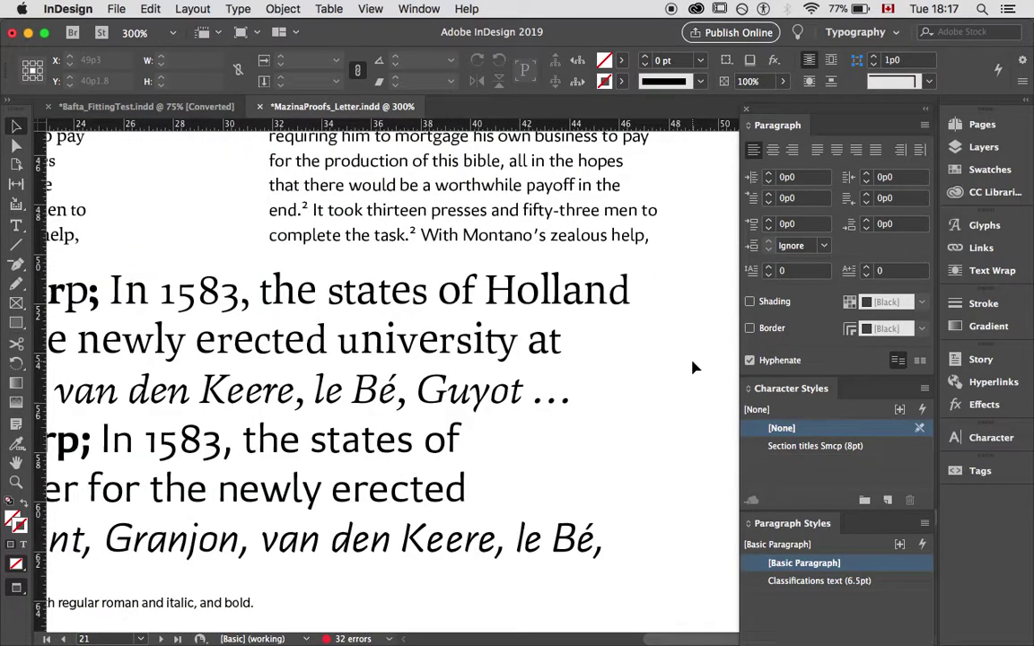
scroll(693, 367, left, 6)
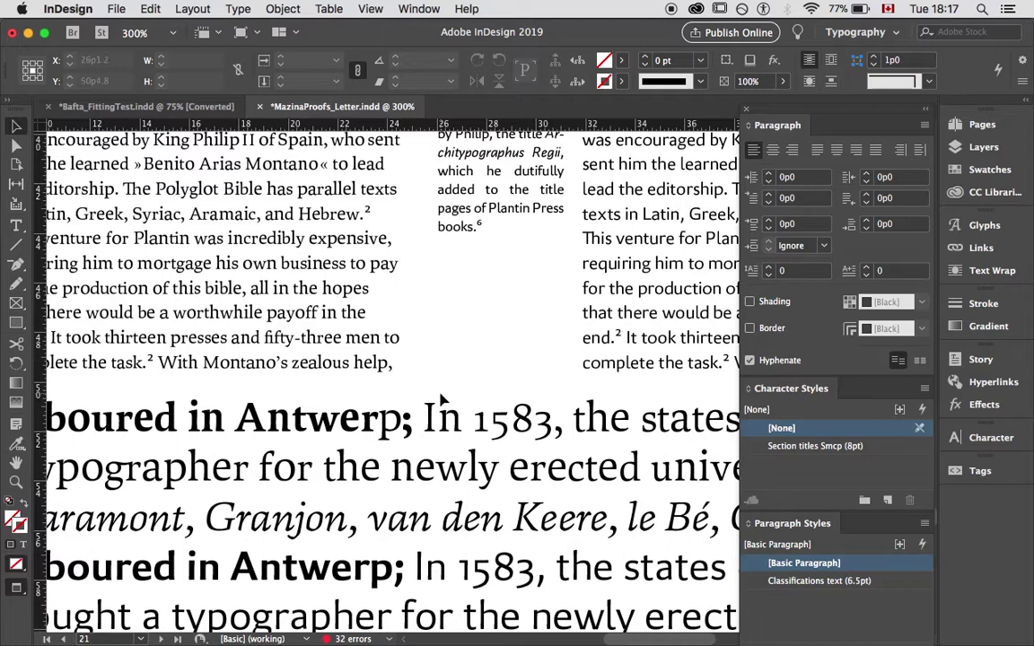
scroll(439, 399, down, 3)
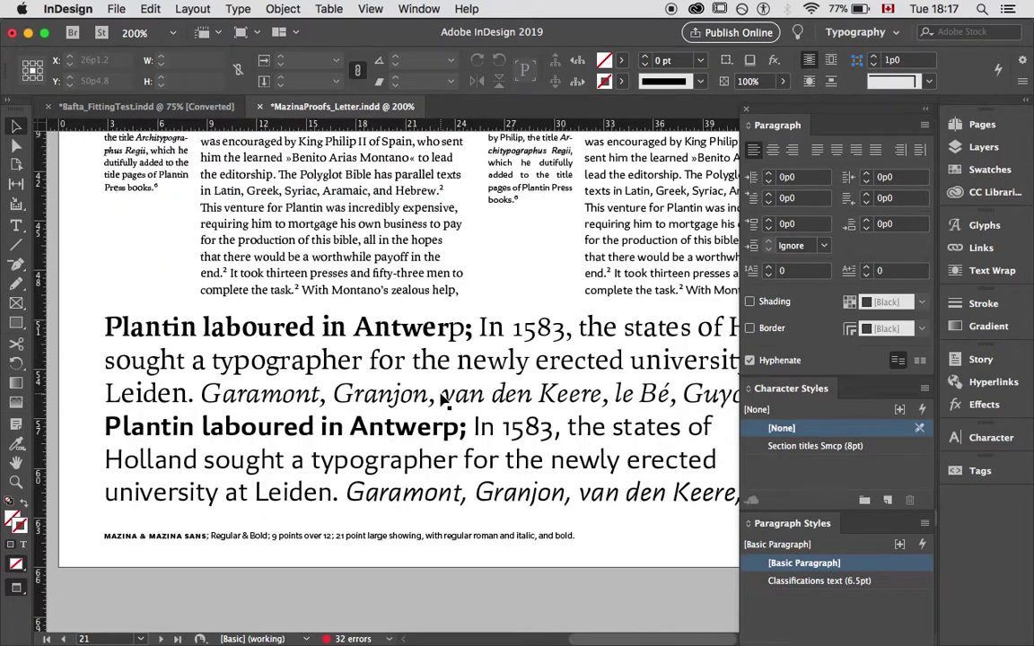
scroll(440, 399, up, 5)
scroll(440, 399, right, 4)
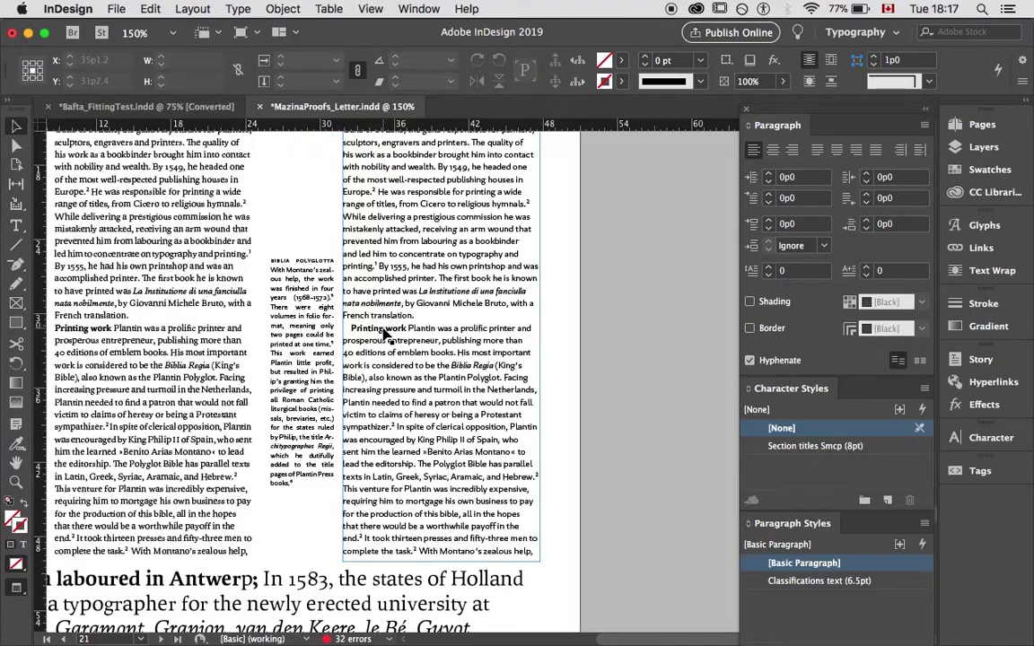
key(super+h)
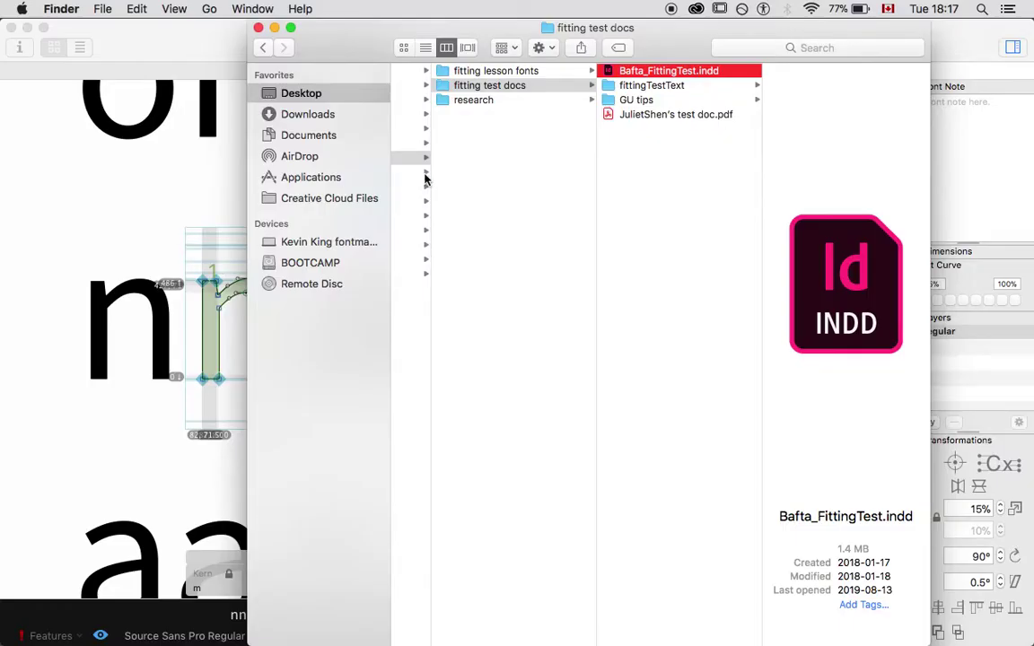
Open fittingTestText and Quick Look basic_spacing.txt, then optional_spacing.txt
click(653, 86)
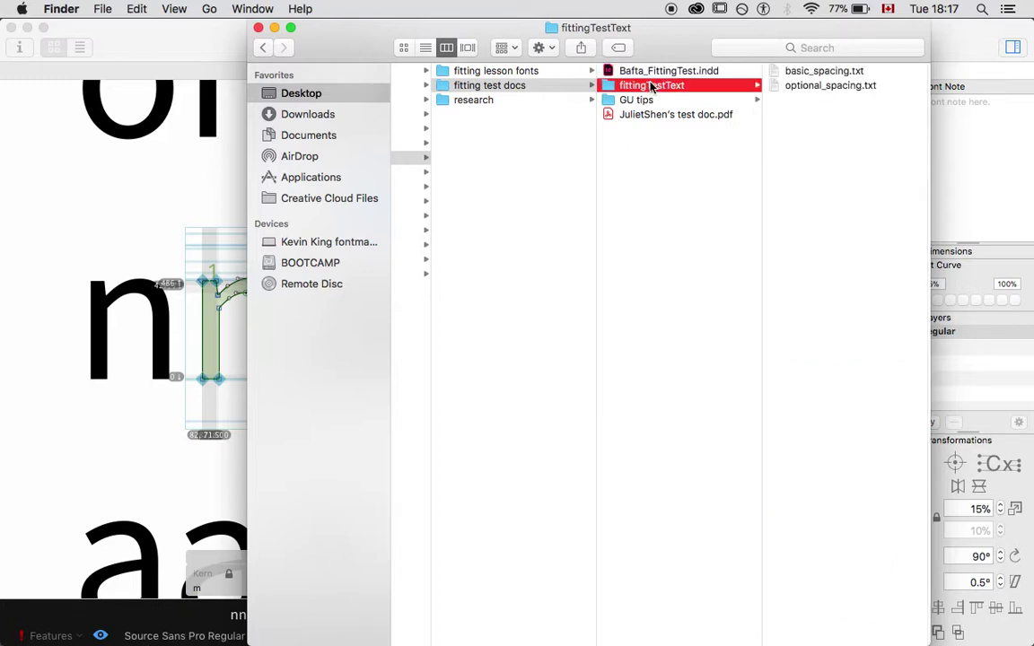
click(795, 72)
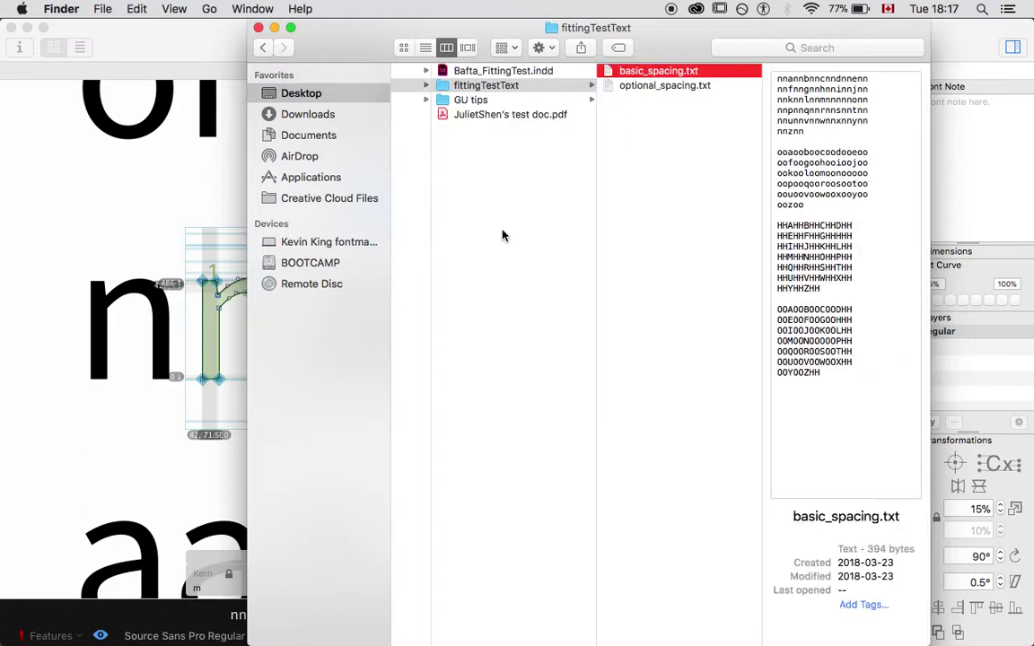
key(space)
key(space)
click(624, 85)
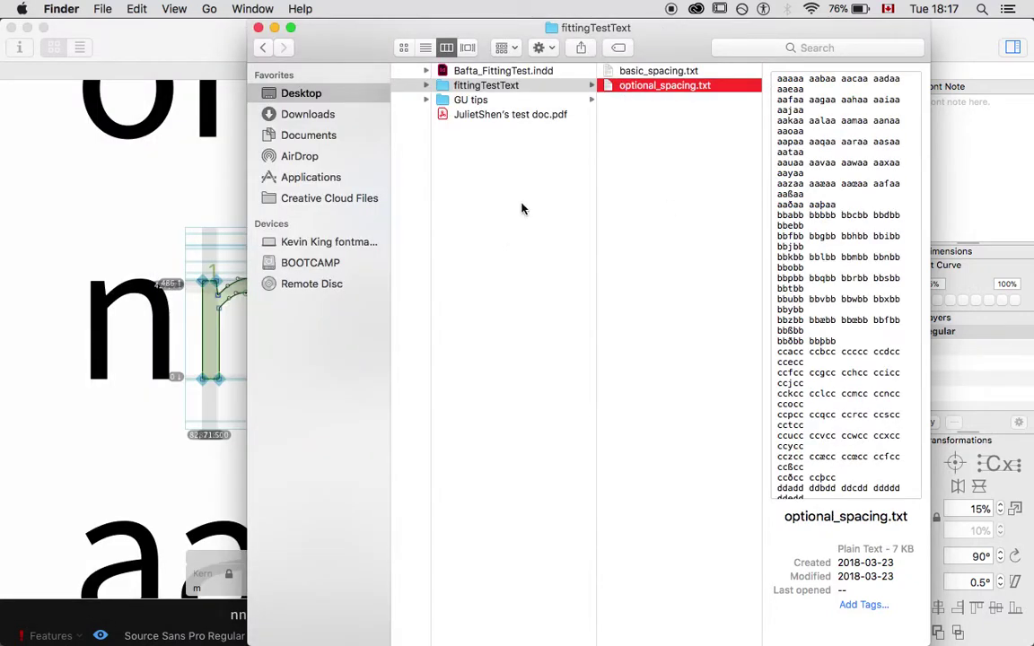